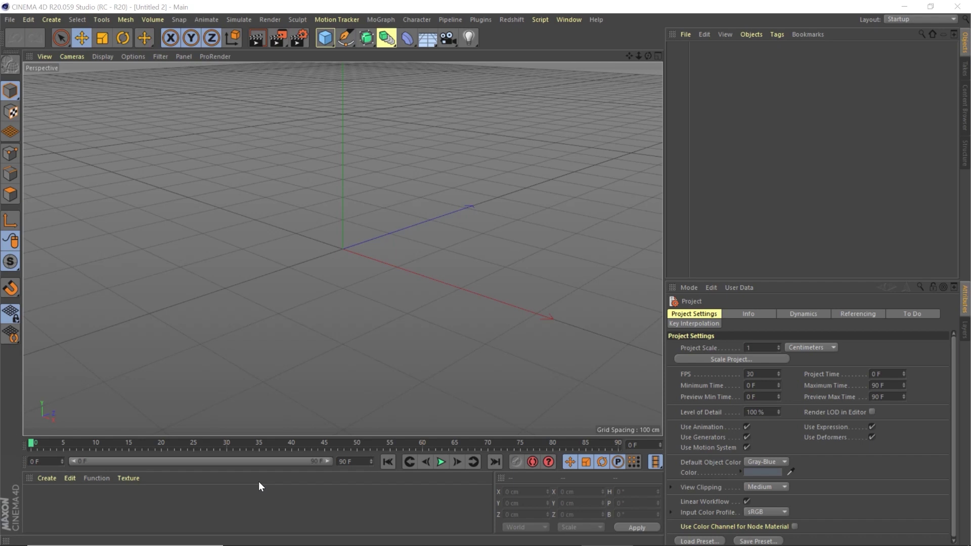
Add a plane primitive and set both its width and height to 750 cm
{"action": "left_click", "coordinate": [323, 45]}
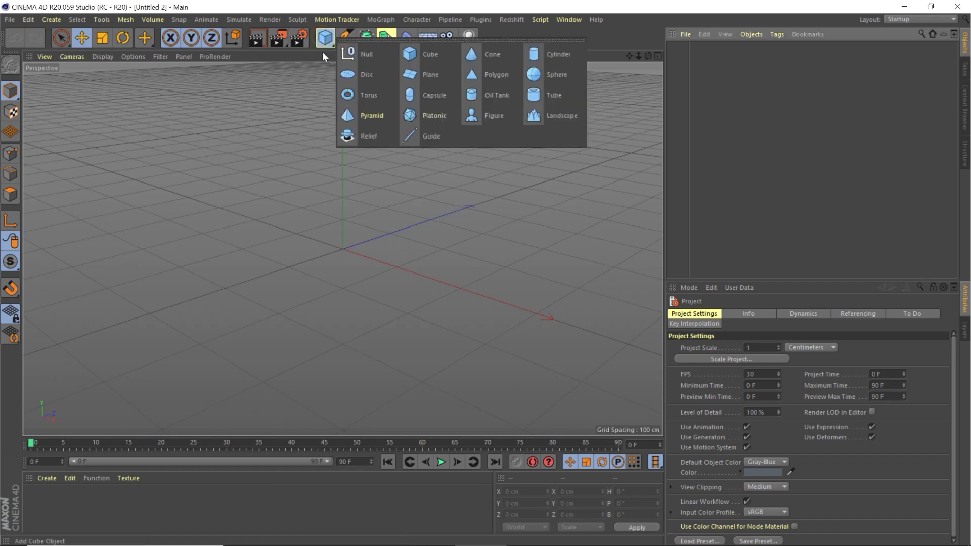
{"action": "left_click", "coordinate": [430, 74]}
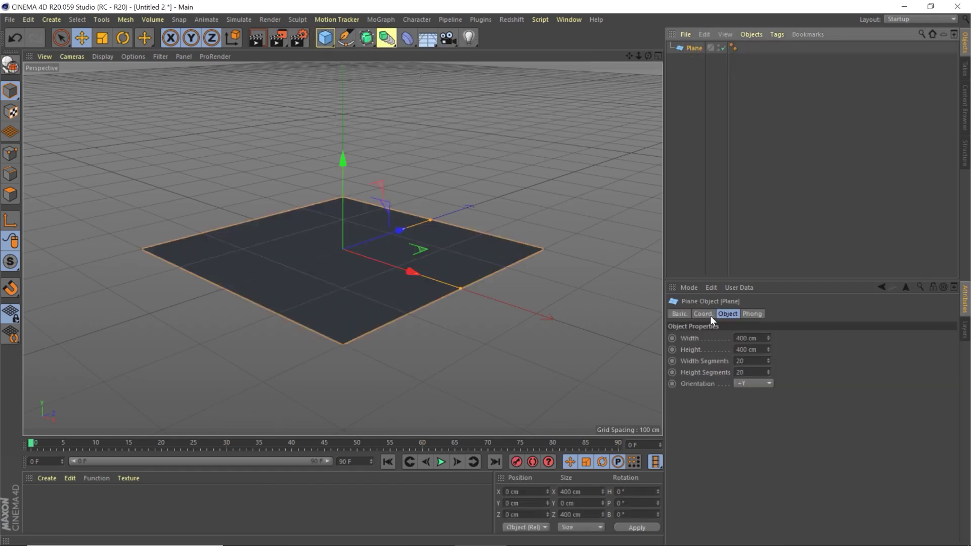
{"action": "double_click", "coordinate": [748, 338]}
{"action": "type", "text": "750"}
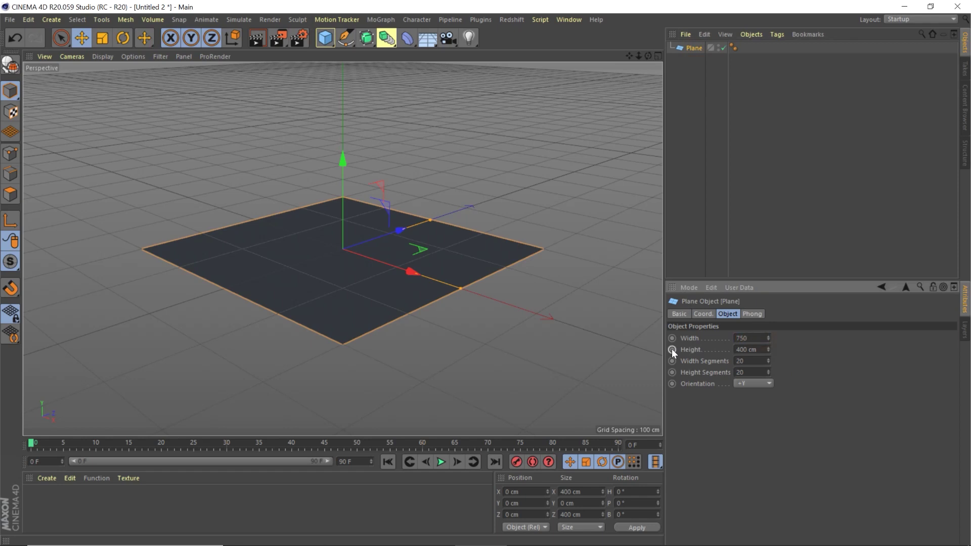
{"action": "key", "text": "Tab"}
{"action": "type", "text": "750"}
{"action": "key", "text": "Tab"}
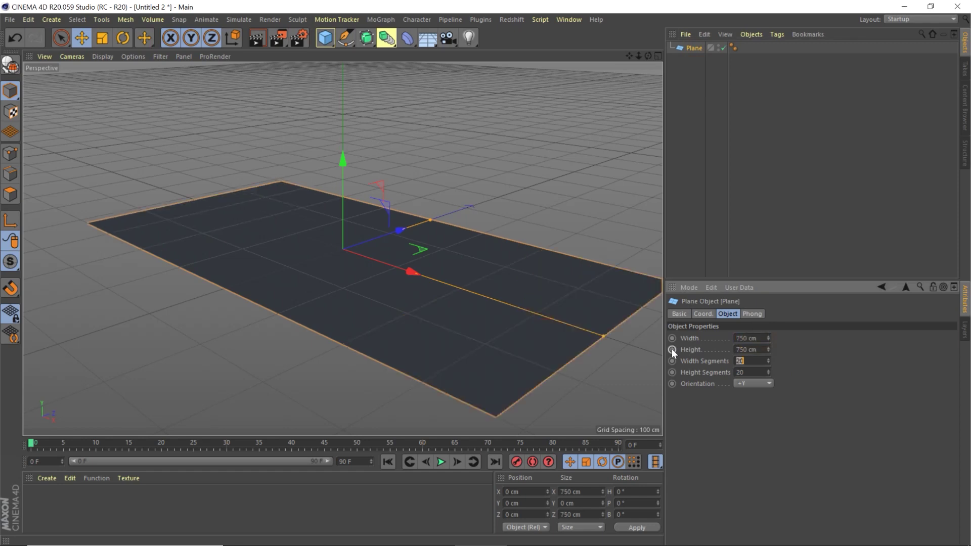
Give the plane 200 width and 200 height segments and display the viewport in Gouraud Shading (Lines)
{"action": "type", "text": "200"}
{"action": "key", "text": "Tab"}
{"action": "type", "text": "200"}
{"action": "key", "text": "Return"}
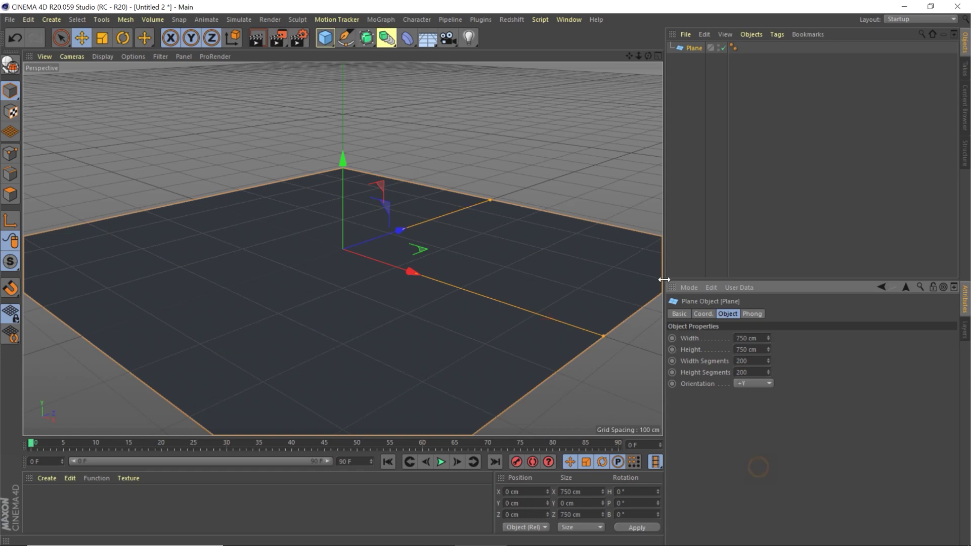
{"action": "left_click", "coordinate": [96, 56]}
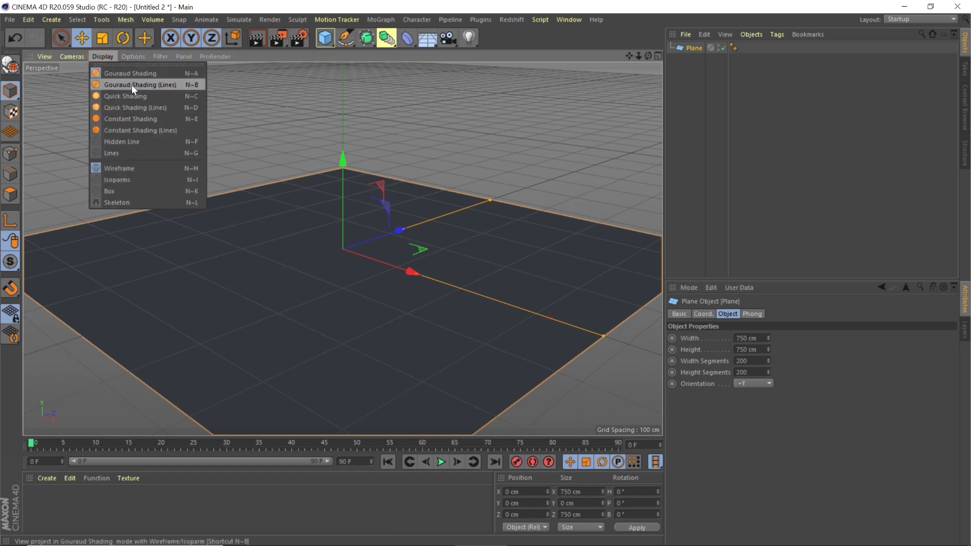
{"action": "left_click", "coordinate": [130, 85]}
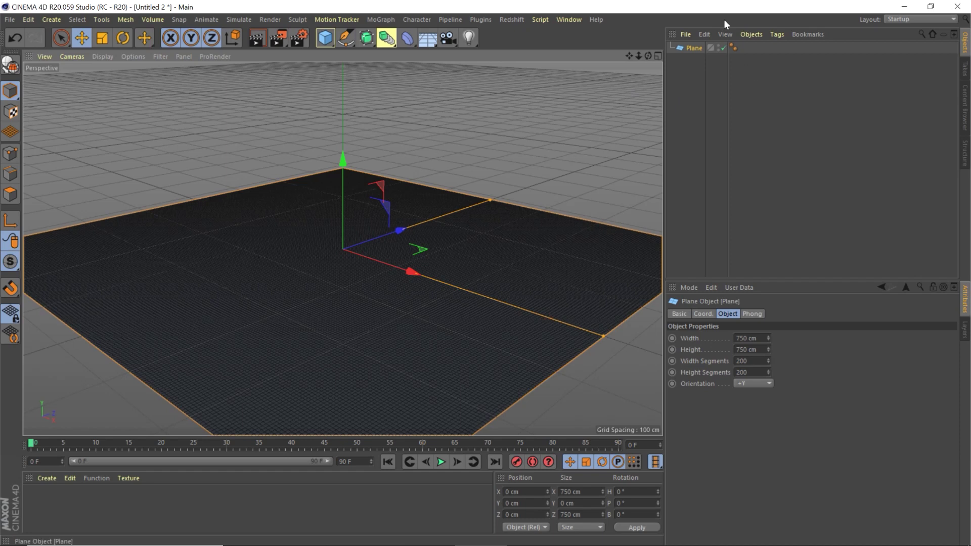
Add a Displacer deformer as a child of the plane and set its height to 1 cm
{"action": "left_click", "coordinate": [409, 40]}
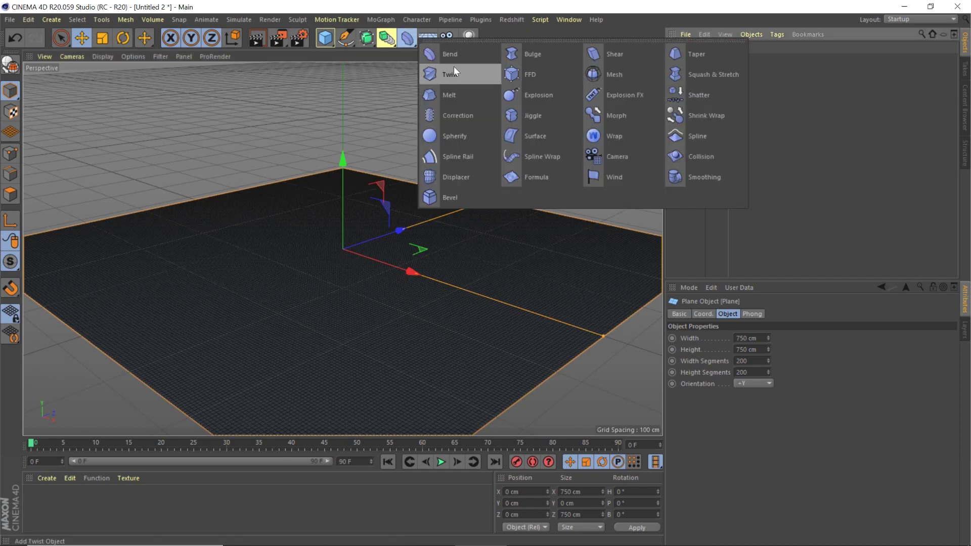
{"action": "left_click", "coordinate": [453, 175], "text": "shift"}
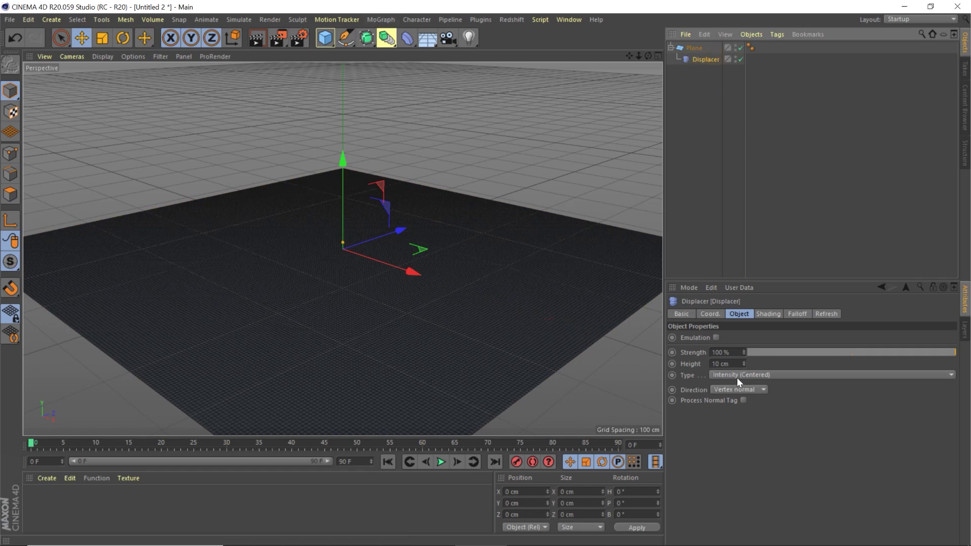
{"action": "double_click", "coordinate": [727, 364]}
{"action": "type", "text": "1"}
{"action": "key", "text": "Return"}
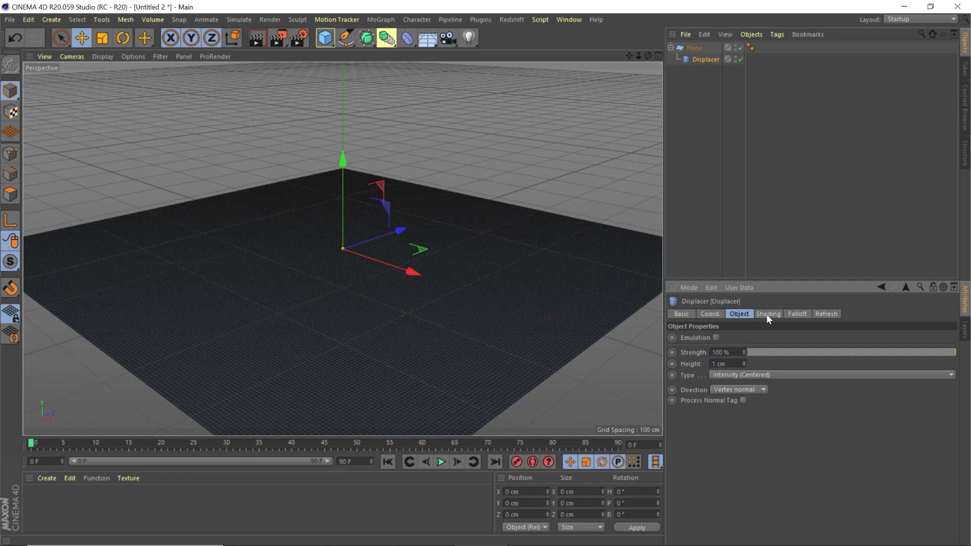
Load a Noise shader into the Displacer's shading and open the shader's properties
{"action": "left_click", "coordinate": [767, 315]}
{"action": "left_click", "coordinate": [709, 348]}
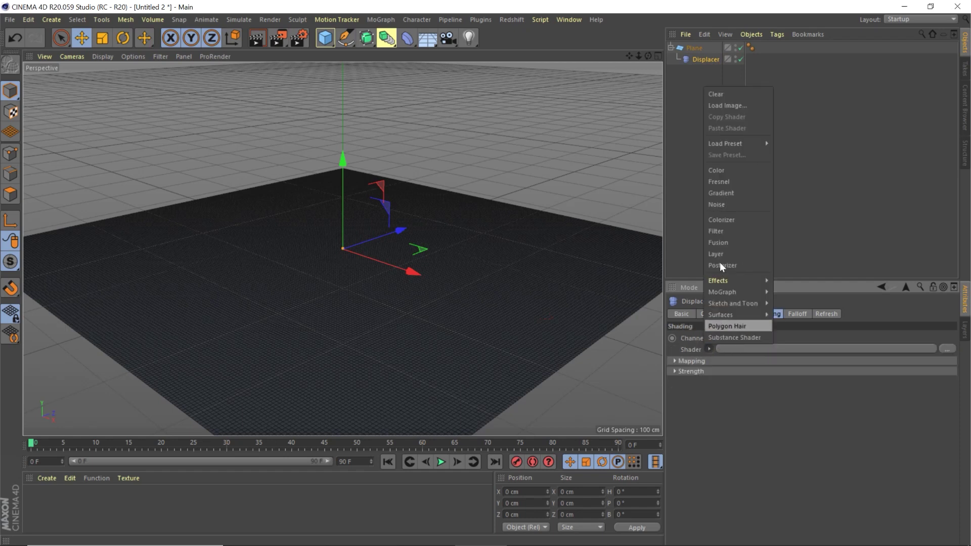
{"action": "left_click", "coordinate": [719, 203]}
{"action": "left_click", "coordinate": [761, 350]}
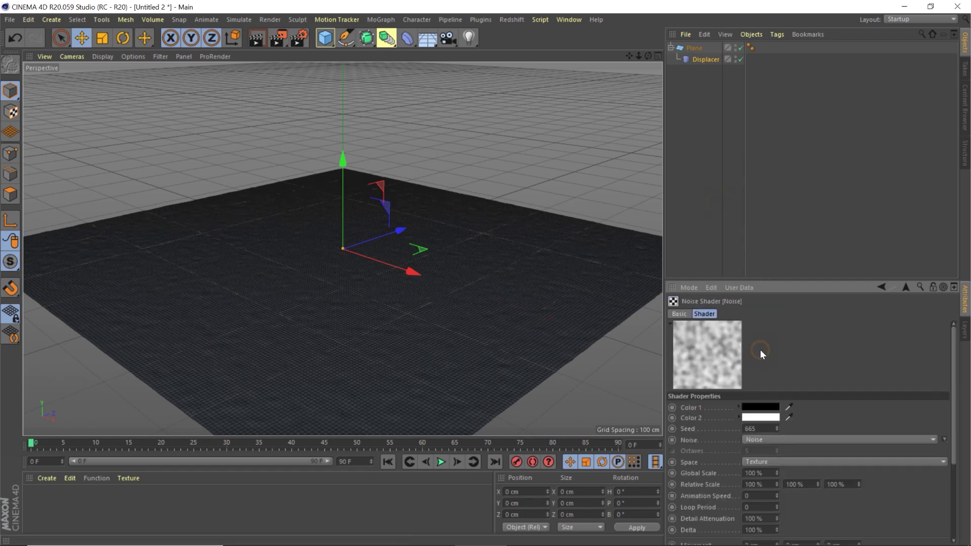
Set the displacement noise to Luka with 10 octaves and a global scale of 200%
{"action": "left_click", "coordinate": [767, 439]}
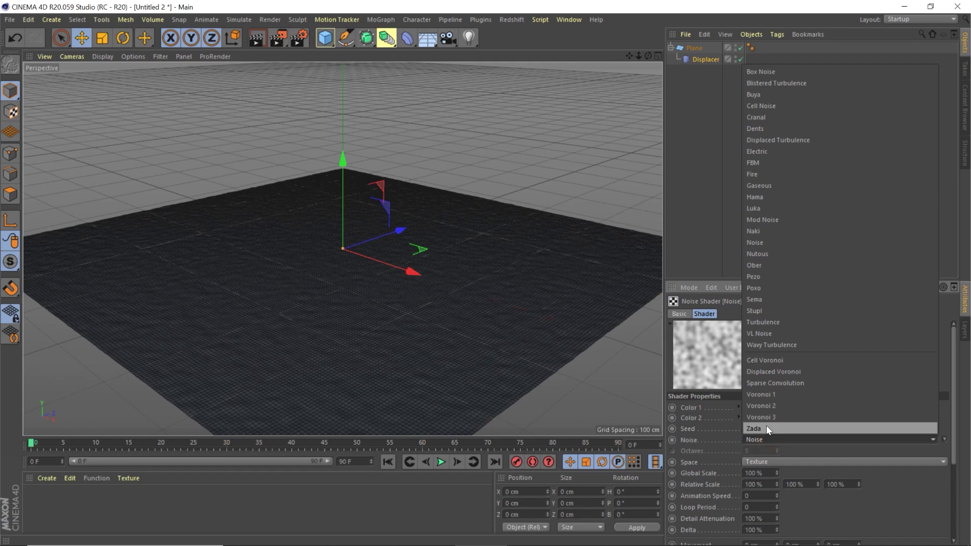
{"action": "left_click", "coordinate": [766, 210]}
{"action": "left_click", "coordinate": [752, 451]}
{"action": "type", "text": "10"}
{"action": "key", "text": "Tab"}
{"action": "type", "text": "200"}
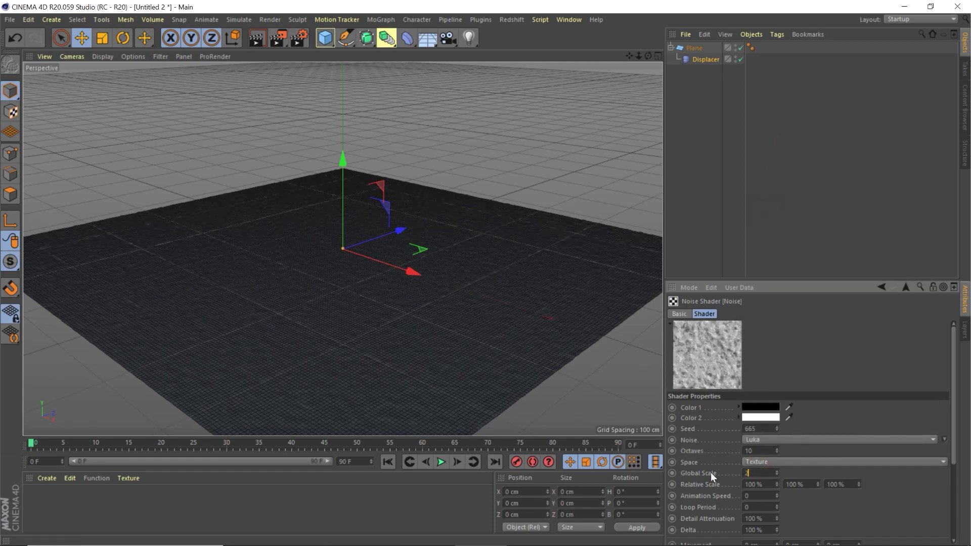
{"action": "key", "text": "Return"}
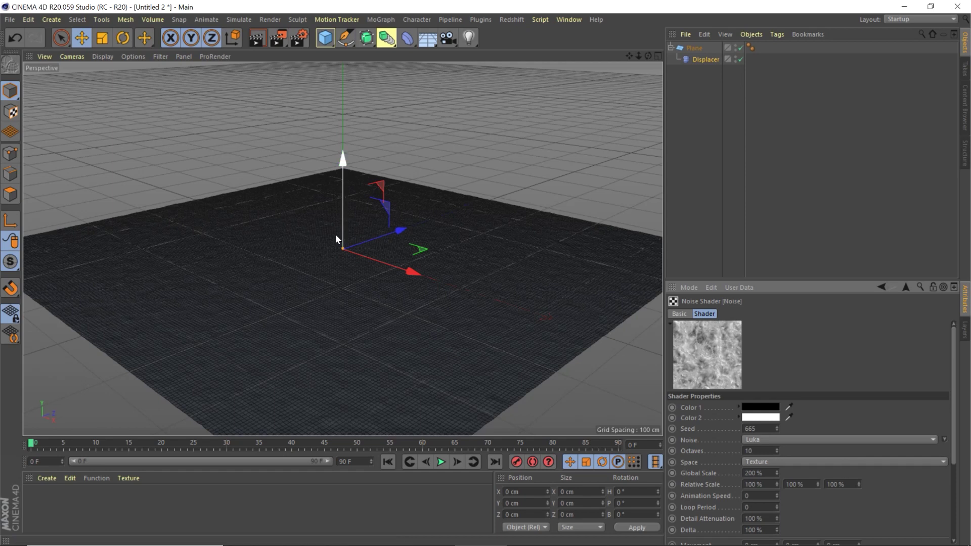
Create a Redshift RS Material and assign it to the plane
{"action": "left_click", "coordinate": [46, 481]}
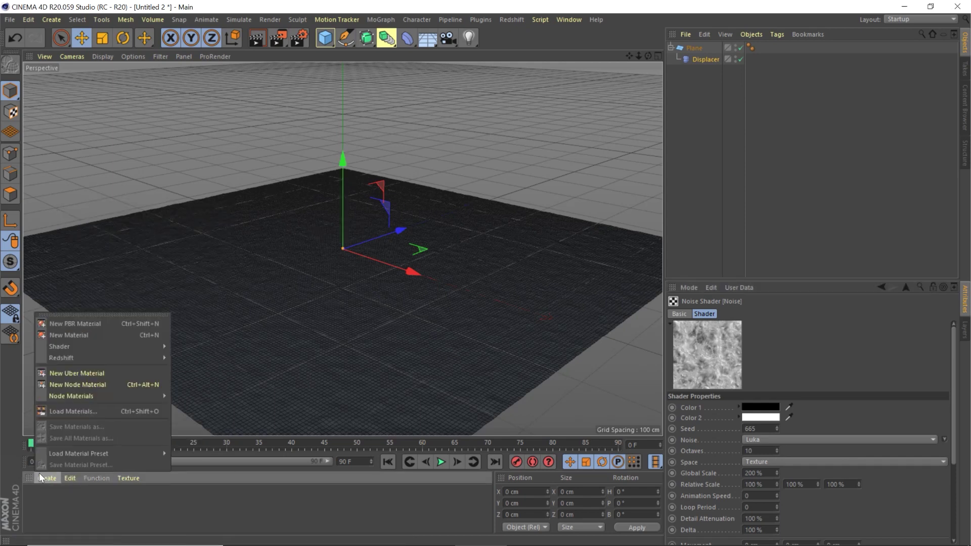
{"action": "mouse_move", "coordinate": [52, 362]}
{"action": "mouse_move", "coordinate": [181, 356]}
{"action": "left_click", "coordinate": [219, 356]}
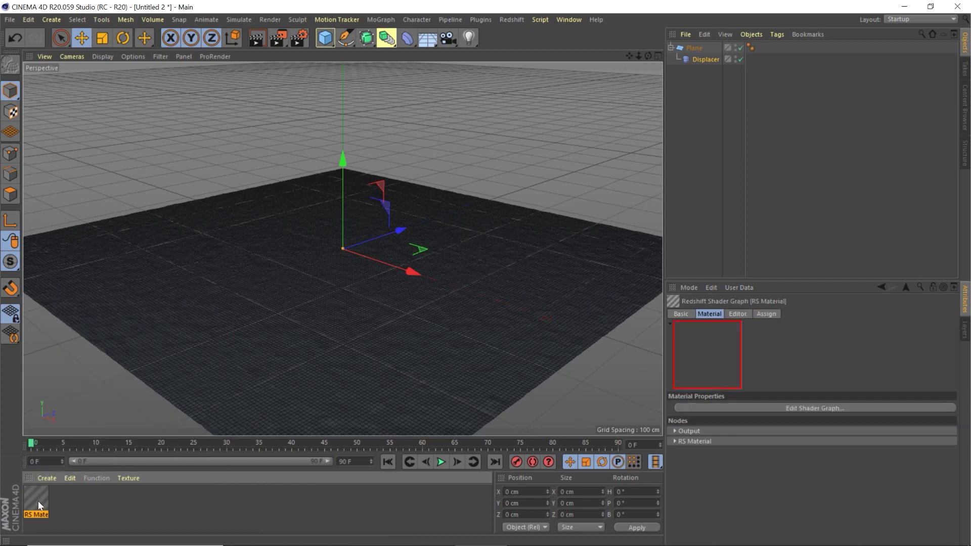
{"action": "left_click_drag", "start_coordinate": [38, 497], "coordinate": [128, 434]}
Open the RS Material's shader graph, apply the Plastic preset, and widen the graph window
{"action": "double_click", "coordinate": [35, 498]}
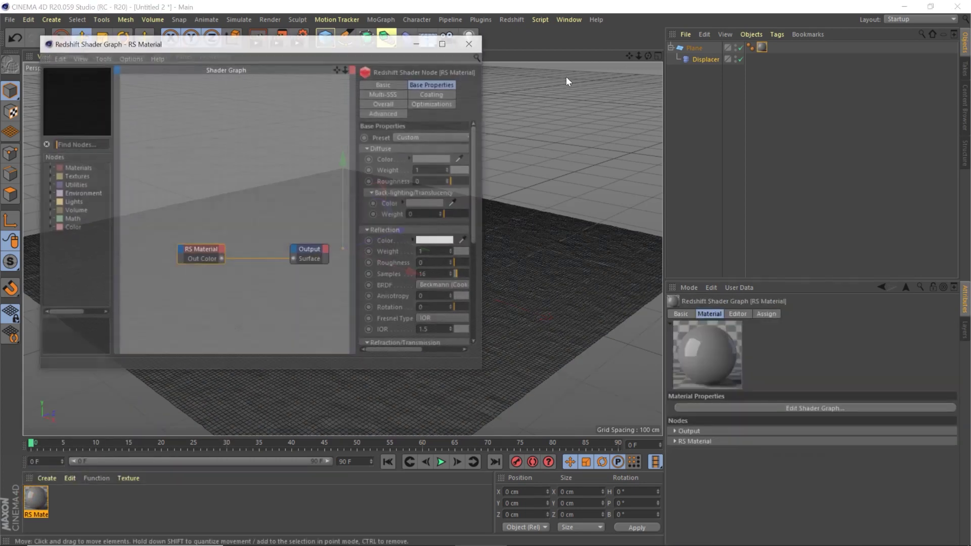
{"action": "left_click", "coordinate": [430, 136]}
{"action": "left_click", "coordinate": [410, 190]}
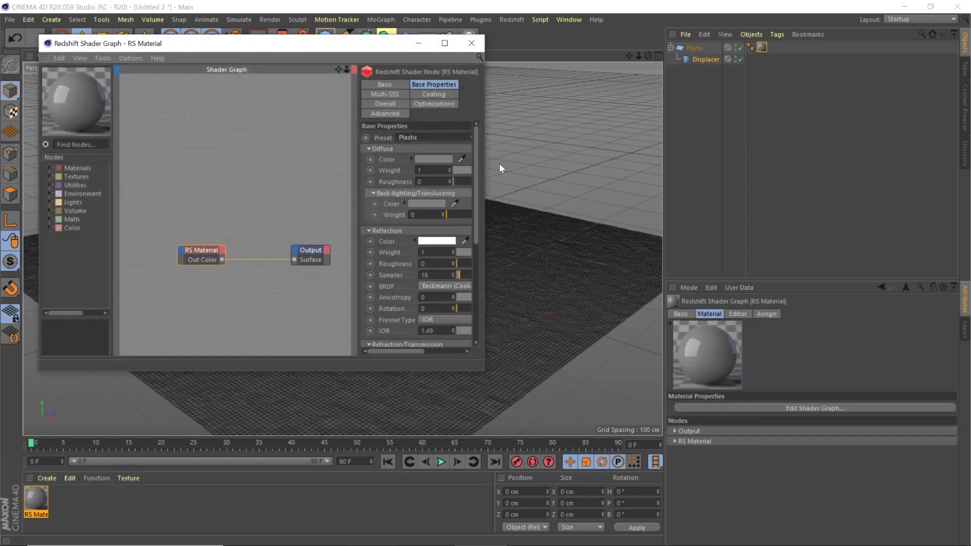
{"action": "left_click_drag", "start_coordinate": [484, 161], "coordinate": [668, 167]}
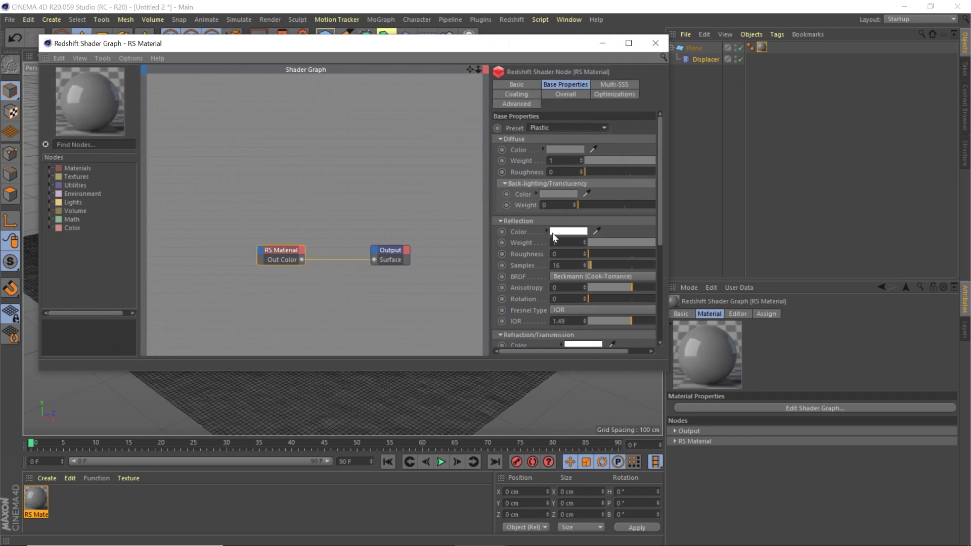
Set the material's reflection IOR to 1.4 and its anisotropy to 0.184
{"action": "double_click", "coordinate": [568, 321]}
{"action": "type", "text": "1.4"}
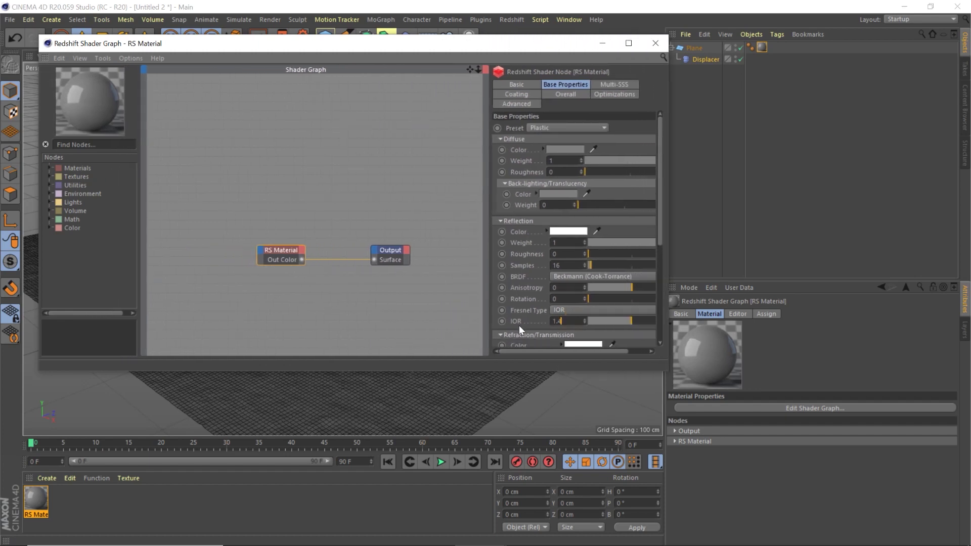
{"action": "double_click", "coordinate": [569, 288]}
{"action": "key", "text": "Return"}
{"action": "type", "text": ".184"}
{"action": "left_click", "coordinate": [530, 285]}
Find and add a Maxon Noise node and a Bump Map node to the shader graph
{"action": "left_click", "coordinate": [97, 145]}
{"action": "type", "text": "maxon"}
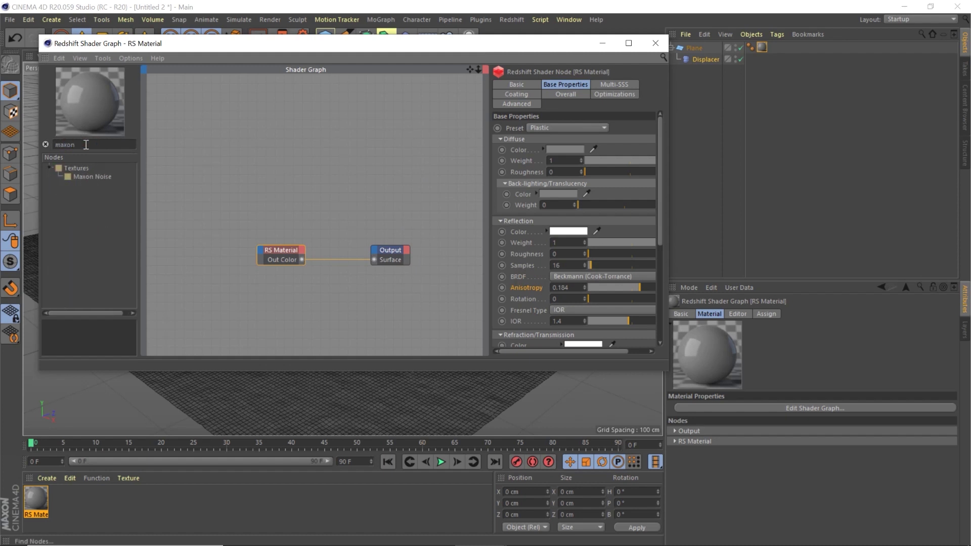
{"action": "double_click", "coordinate": [96, 177]}
{"action": "type", "text": "bump"}
{"action": "left_click_drag", "start_coordinate": [98, 194], "coordinate": [333, 157]}
Change the Maxon Noise node's Color 2 to a dark grey with 23% value
{"action": "left_click", "coordinate": [275, 151]}
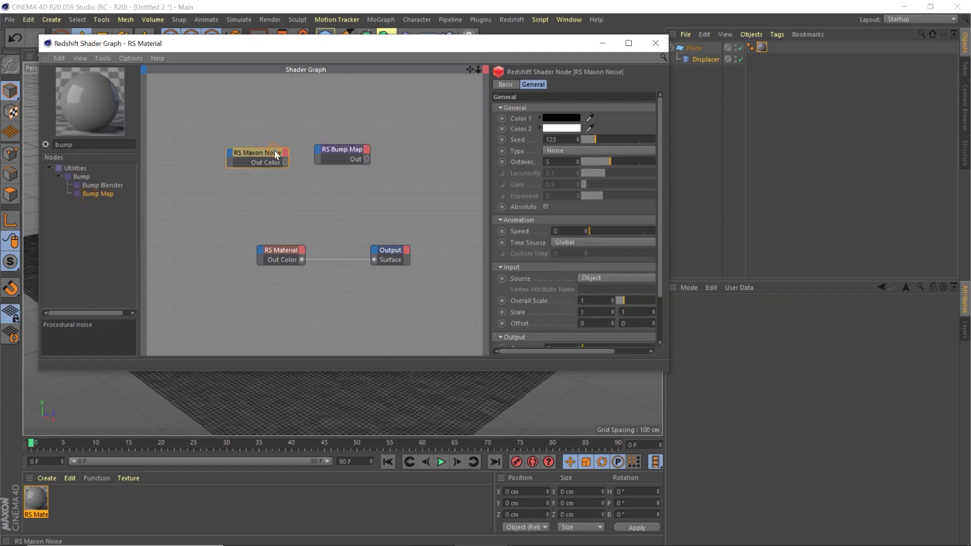
{"action": "left_click", "coordinate": [555, 128]}
{"action": "left_click", "coordinate": [532, 148]}
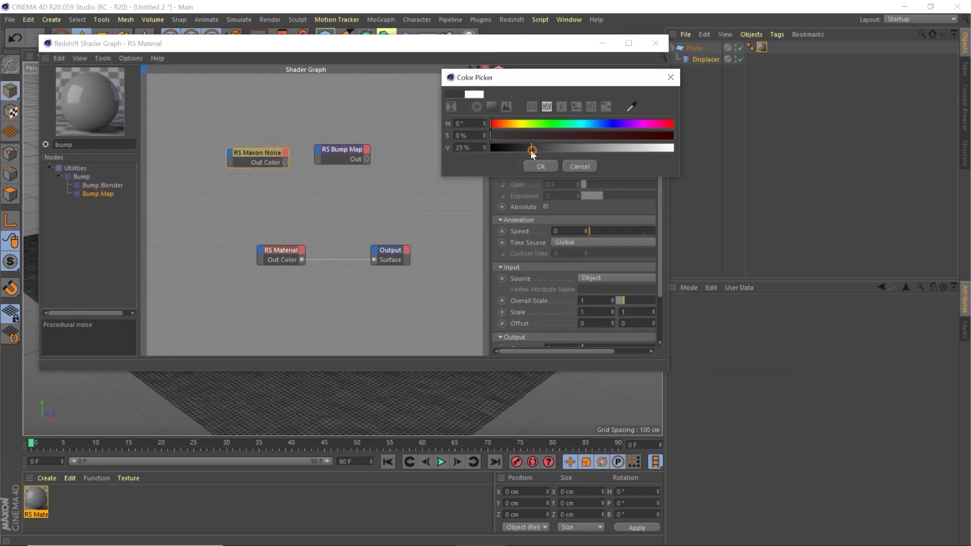
{"action": "left_click", "coordinate": [541, 167]}
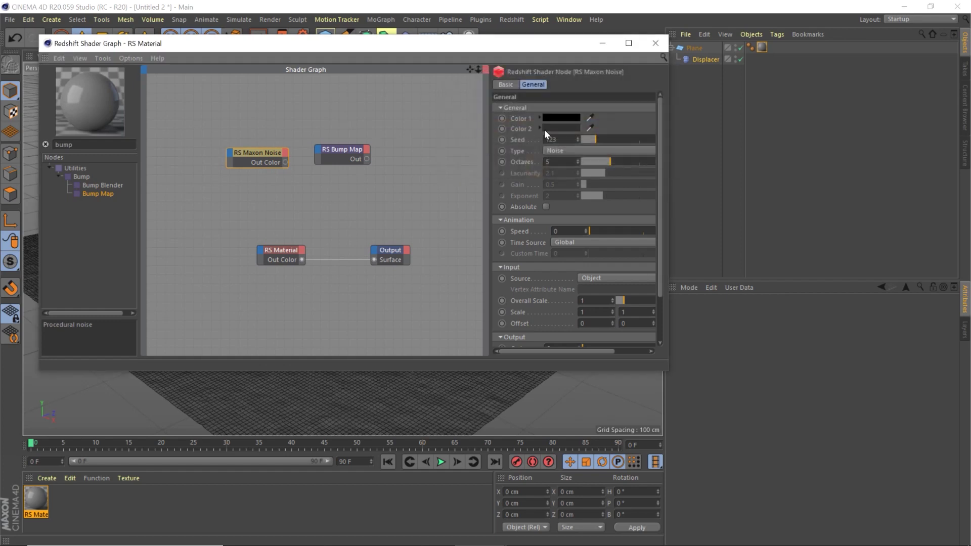
Set the Maxon Noise type to Nutous and its output low clip to 0.285
{"action": "left_click", "coordinate": [568, 151]}
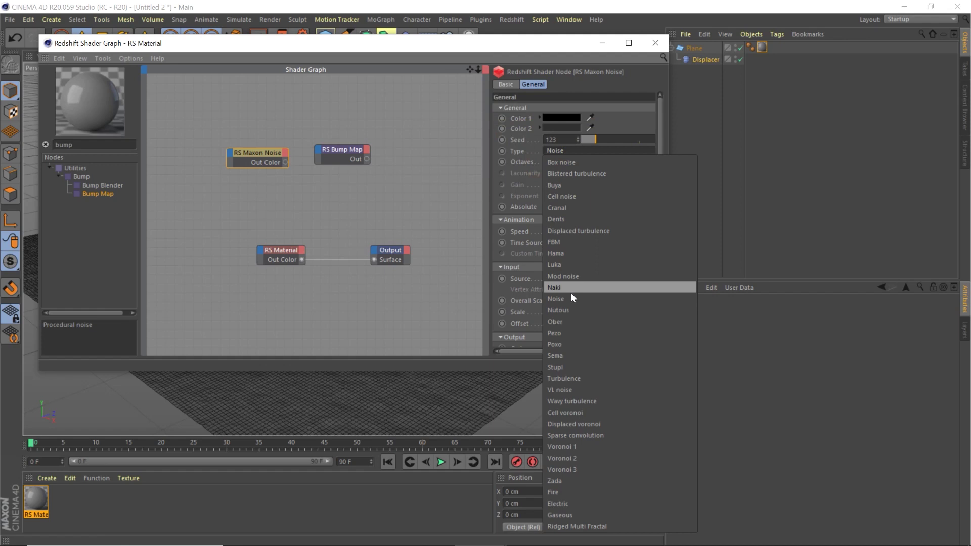
{"action": "left_click", "coordinate": [568, 309]}
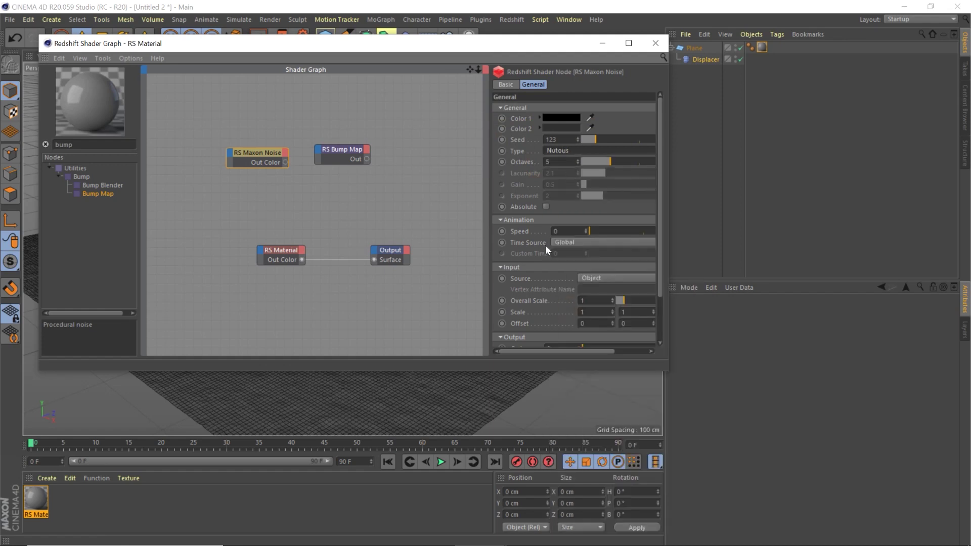
{"action": "scroll", "coordinate": [536, 268], "scroll_direction": "down", "scroll_amount": 3}
{"action": "left_click", "coordinate": [556, 305]}
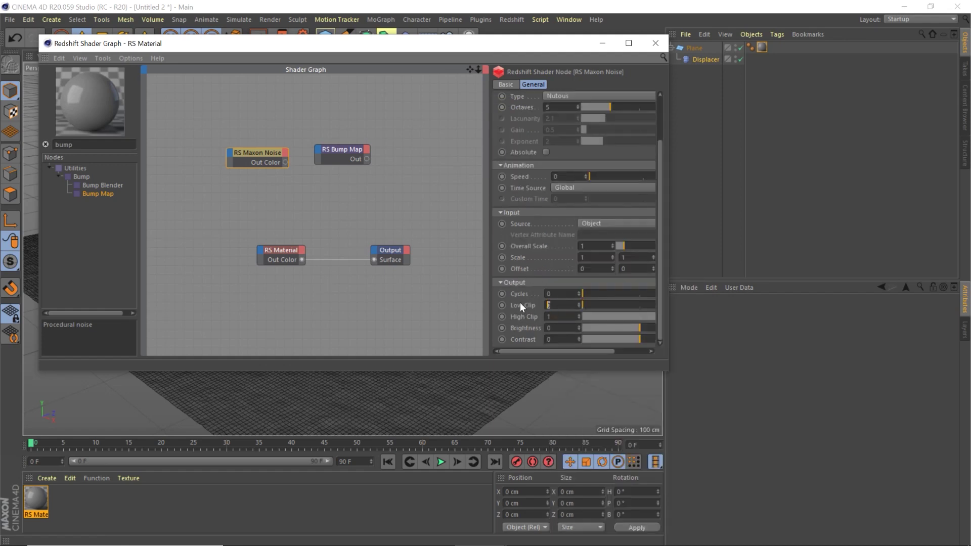
{"action": "type", "text": "0.3"}
{"action": "left_click", "coordinate": [463, 185]}
Connect the Maxon Noise node's Out Color to the RS Material's Diffuse Color
{"action": "left_click_drag", "start_coordinate": [284, 161], "coordinate": [263, 253]}
{"action": "mouse_move", "coordinate": [405, 259]}
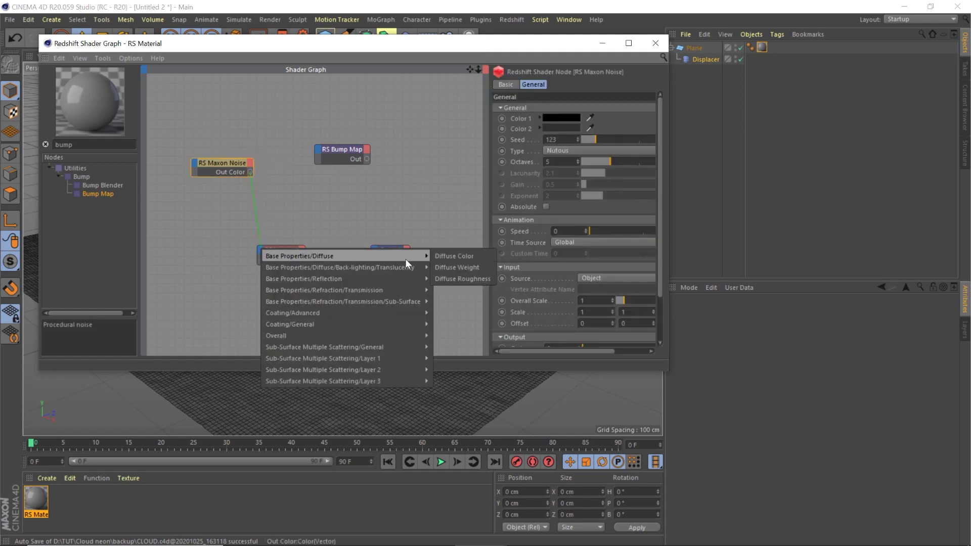
{"action": "left_click", "coordinate": [442, 256]}
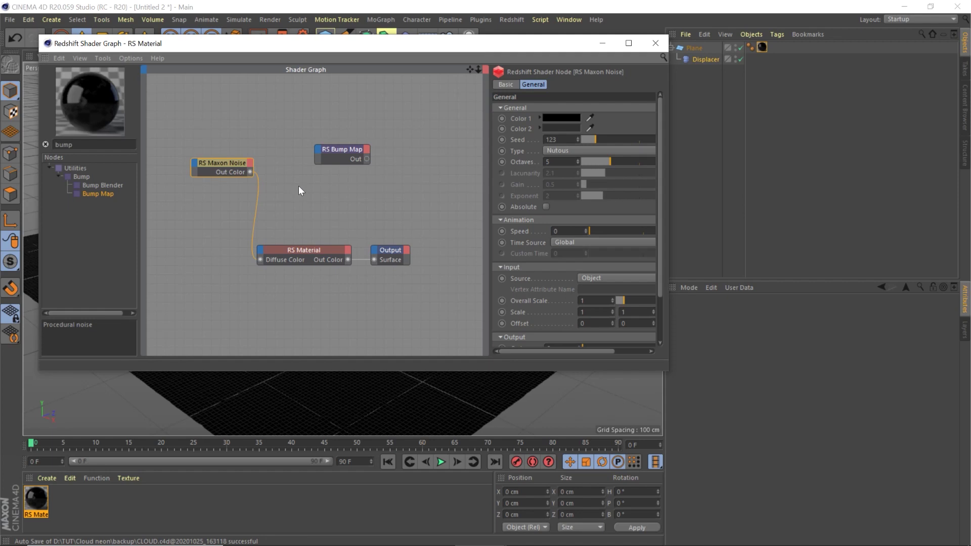
Duplicate the Maxon Noise node and set the unconnected copy's noise type to Luka
{"action": "mouse_move", "coordinate": [223, 165]}
{"action": "left_mouse_down"}
{"action": "mouse_move", "coordinate": [218, 201]}
{"action": "mouse_move", "coordinate": [210, 171]}
{"action": "left_mouse_up"}
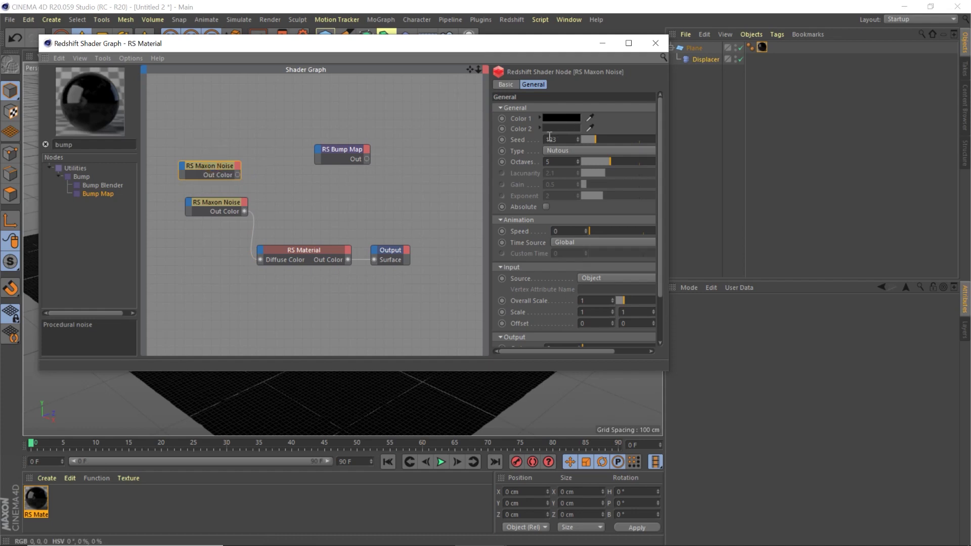
{"action": "left_click", "coordinate": [566, 151]}
{"action": "left_click", "coordinate": [560, 273]}
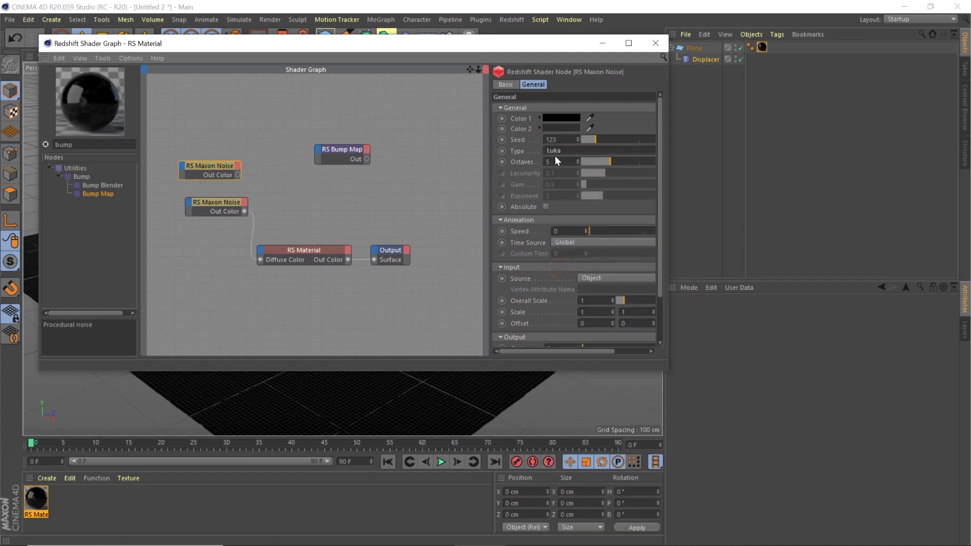
Set the Luka noise node's Color 2 to near-white with 95% value and its octaves to 10
{"action": "left_click", "coordinate": [554, 128]}
{"action": "left_click_drag", "start_coordinate": [546, 151], "coordinate": [657, 151]}
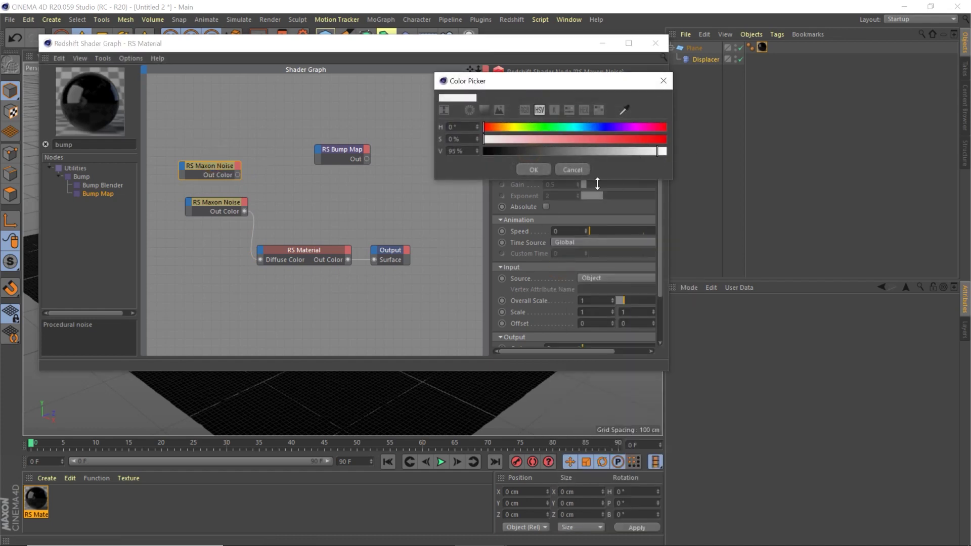
{"action": "left_click", "coordinate": [534, 170]}
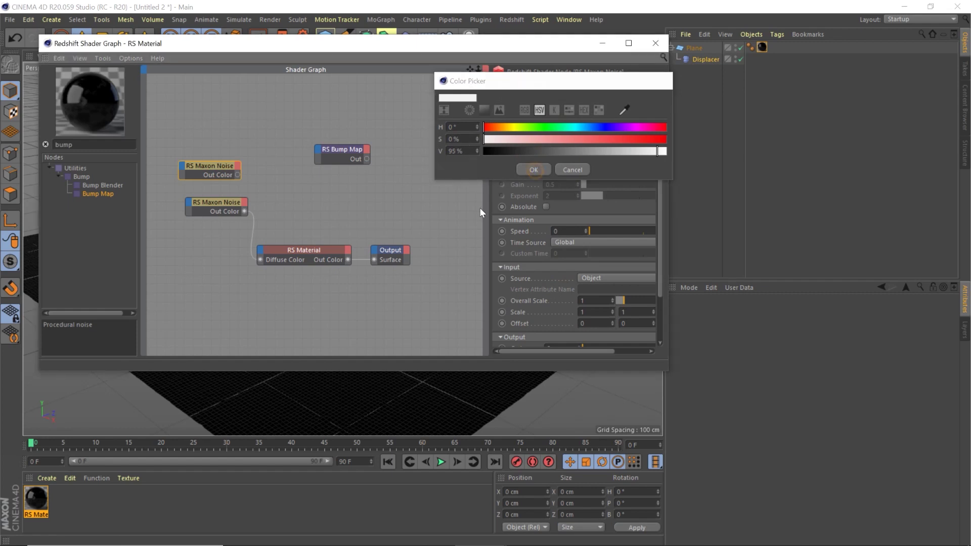
{"action": "double_click", "coordinate": [551, 161]}
{"action": "type", "text": "10"}
{"action": "key", "text": "Return"}
{"action": "scroll", "coordinate": [539, 273], "scroll_direction": "down", "scroll_amount": 3}
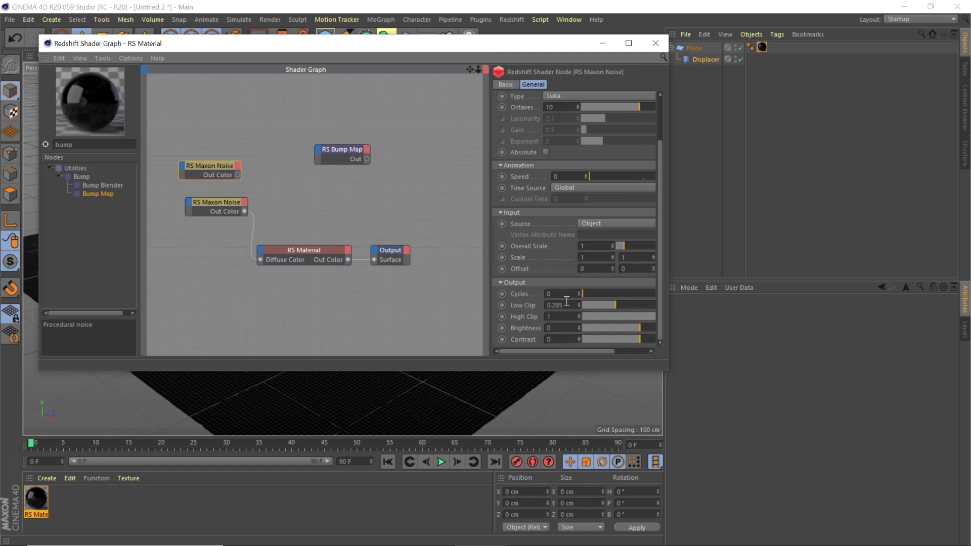
Connect the Luka noise node to the RS Bump Map's Input and the bump map's Out to the RS Material's overall Bump Input
{"action": "left_click_drag", "start_coordinate": [237, 174], "coordinate": [262, 248]}
{"action": "mouse_move", "coordinate": [329, 159]}
{"action": "left_click", "coordinate": [371, 165]}
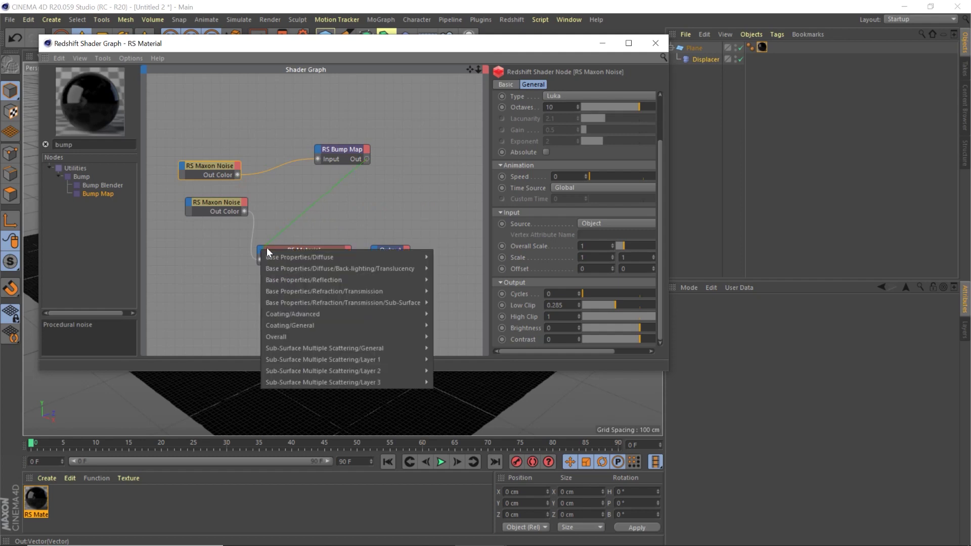
{"action": "mouse_move", "coordinate": [426, 335]}
{"action": "left_click", "coordinate": [465, 368]}
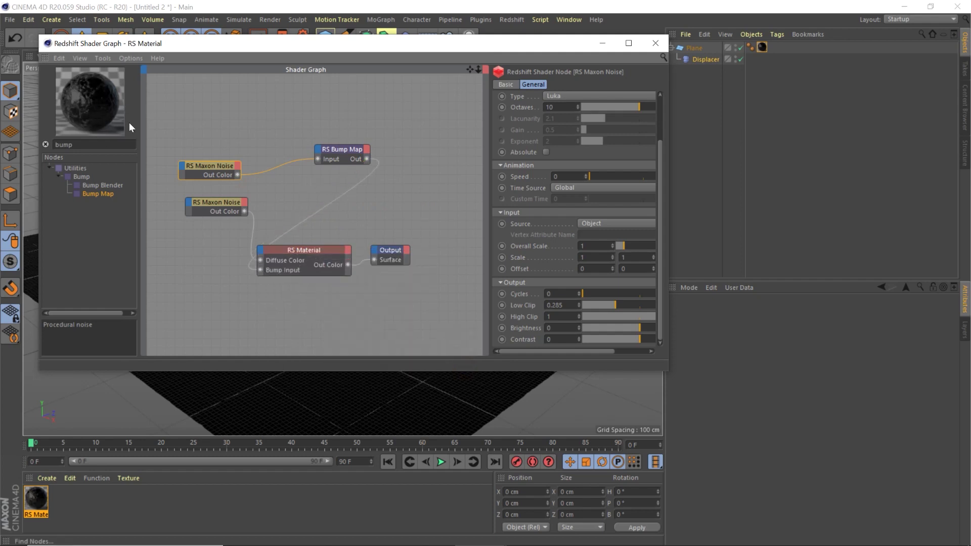
Set the RS Bump Map's Height Scale to -0.5 and close the shader graph
{"action": "left_click", "coordinate": [352, 147]}
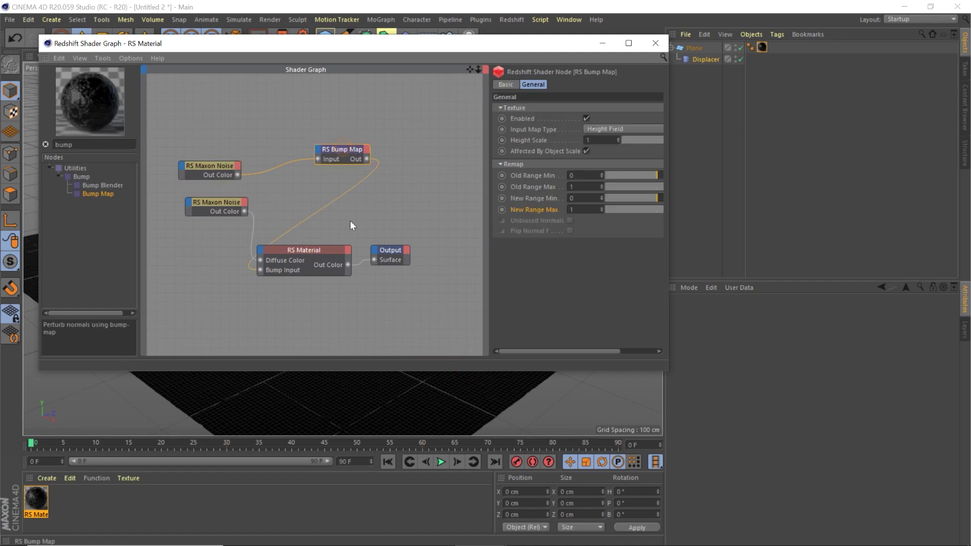
{"action": "left_click", "coordinate": [597, 140]}
{"action": "type", "text": "-0.5"}
{"action": "key", "text": "Return"}
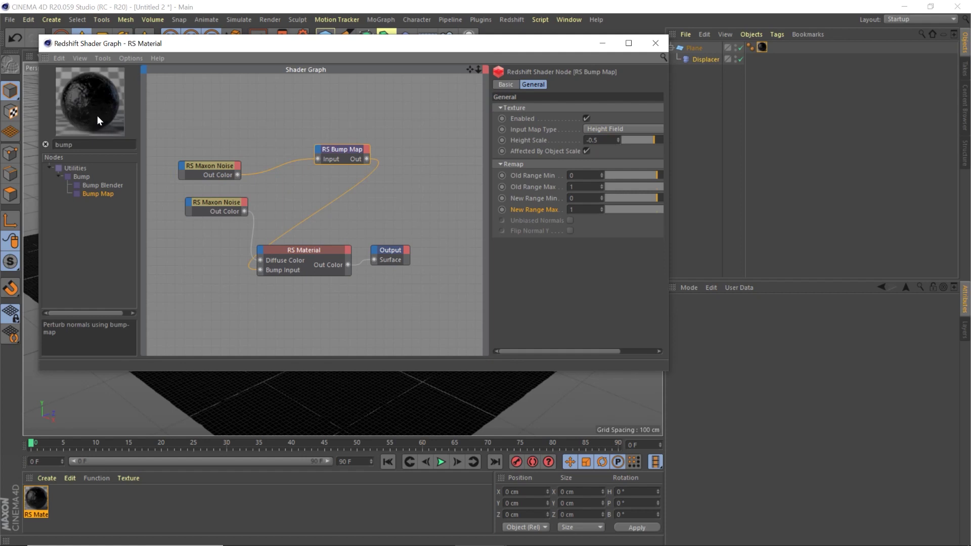
{"action": "left_click", "coordinate": [655, 43]}
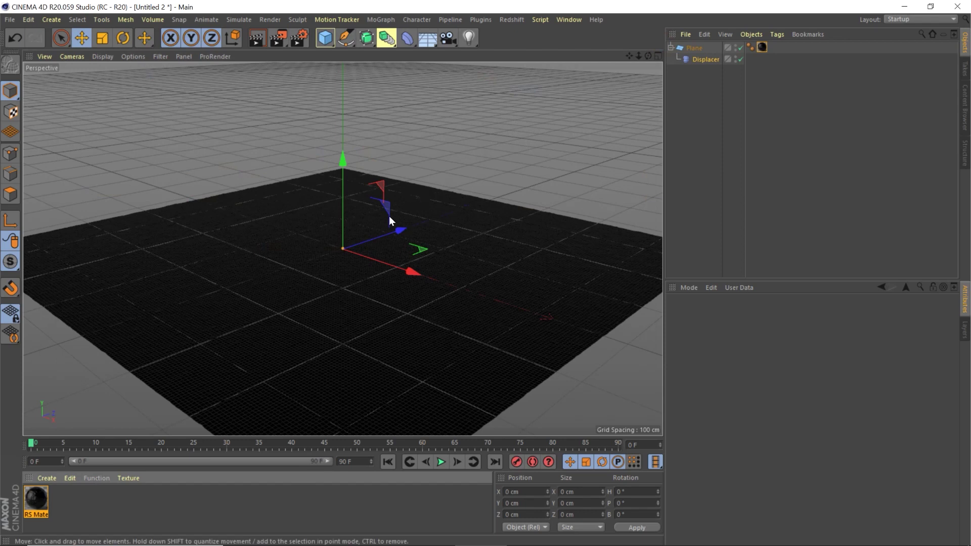
Add a Redshift camera from a low, frontal view across the ground plane
{"action": "left_click_drag", "start_coordinate": [361, 246], "coordinate": [330, 260], "text": "alt"}
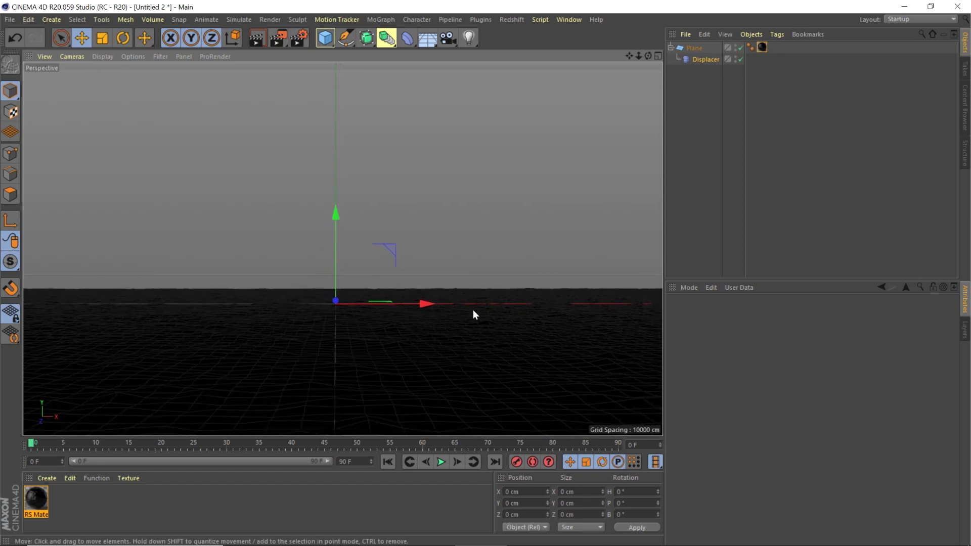
{"action": "left_click", "coordinate": [511, 20]}
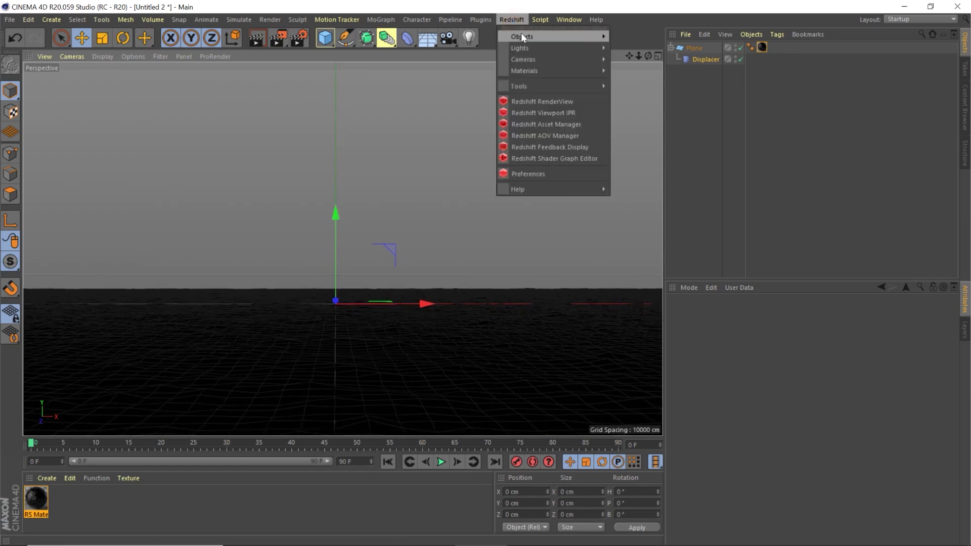
{"action": "mouse_move", "coordinate": [522, 37]}
{"action": "mouse_move", "coordinate": [525, 61]}
{"action": "left_click", "coordinate": [636, 62]}
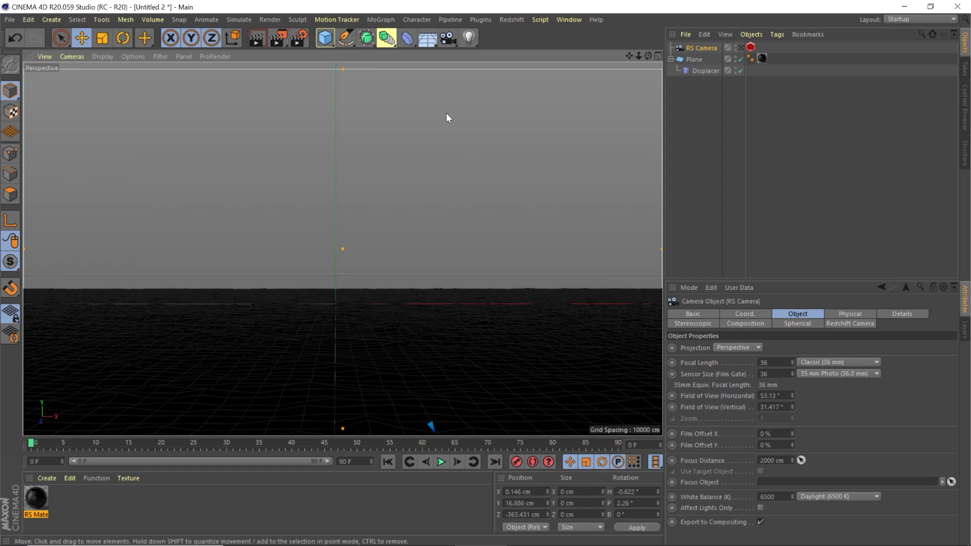
Add a torus with an 80 cm ring radius and 3 ring segments
{"action": "left_click", "coordinate": [360, 96]}
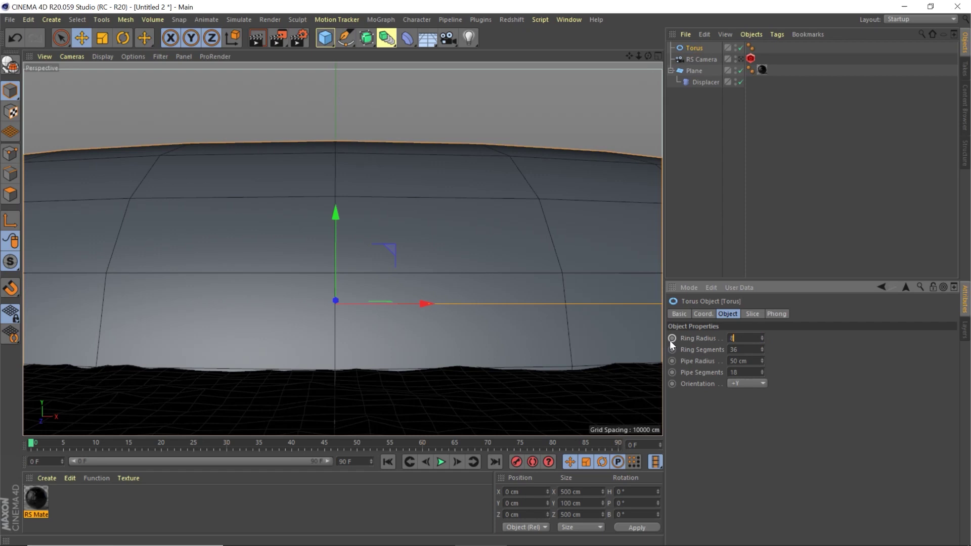
{"action": "type", "text": "80"}
{"action": "key", "text": "Return"}
{"action": "key", "text": "Tab"}
{"action": "type", "text": "3"}
{"action": "key", "text": "Return"}
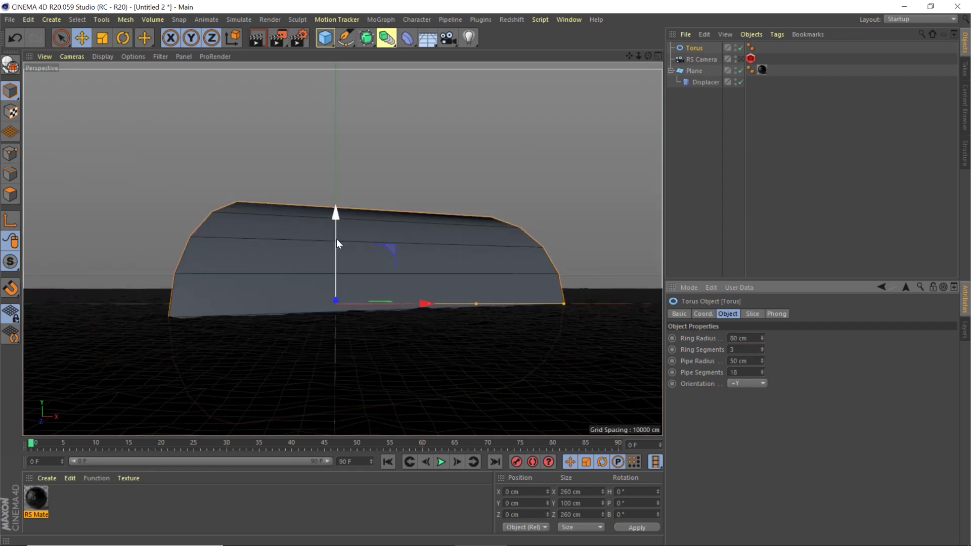
Set the torus's pipe radius to 1 cm and its pipe segments to 24
{"action": "mouse_move", "coordinate": [317, 229]}
{"action": "left_mouse_down", "text": "alt"}
{"action": "mouse_move", "coordinate": [313, 308]}
{"action": "mouse_move", "coordinate": [299, 120]}
{"action": "left_mouse_up", "text": "alt"}
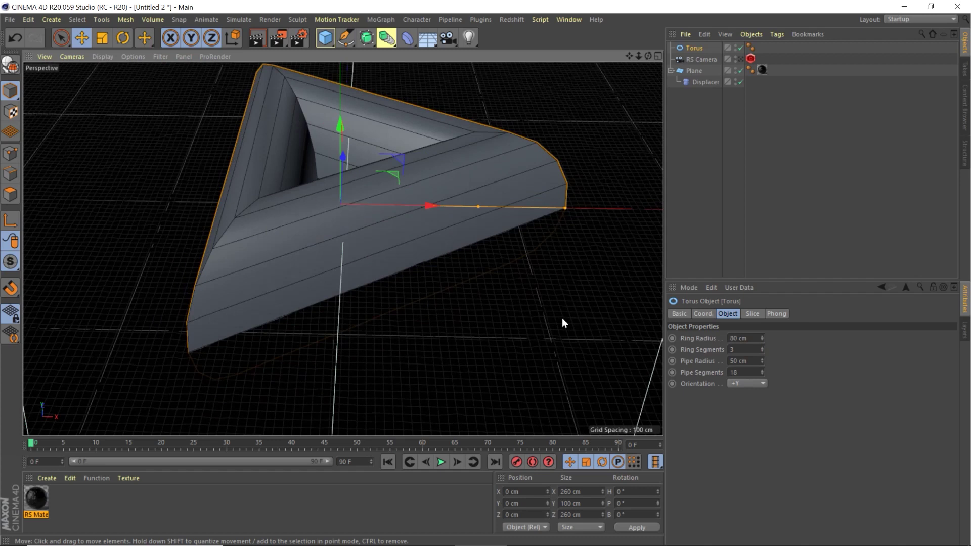
{"action": "left_click", "coordinate": [754, 361]}
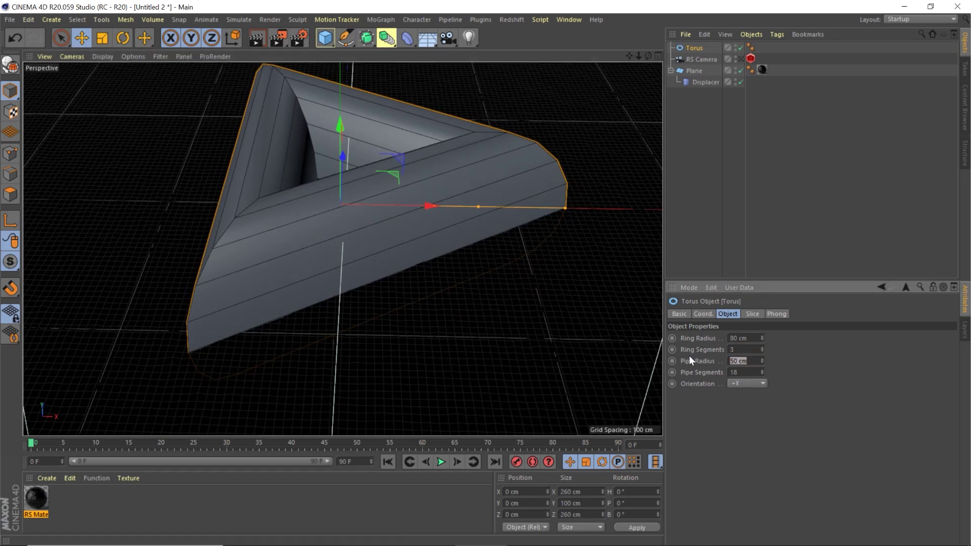
{"action": "type", "text": "1"}
{"action": "key", "text": "Return"}
{"action": "left_click", "coordinate": [749, 373]}
{"action": "type", "text": "24"}
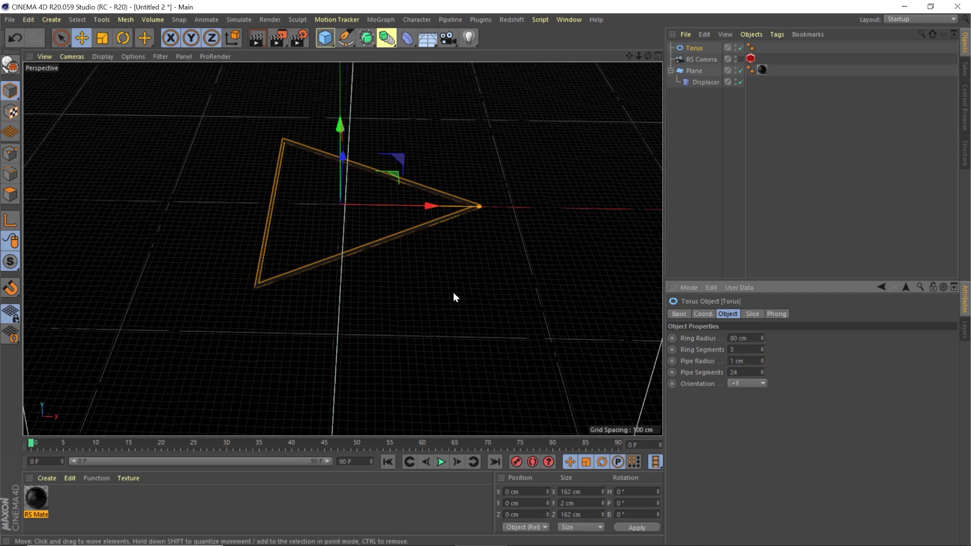
Raise the triangular torus to about 84 cm in Y and rotate it upright to H 90°, P 40°, B -90°
{"action": "left_click_drag", "start_coordinate": [347, 311], "coordinate": [325, 285], "text": "alt"}
{"action": "key", "text": "e"}
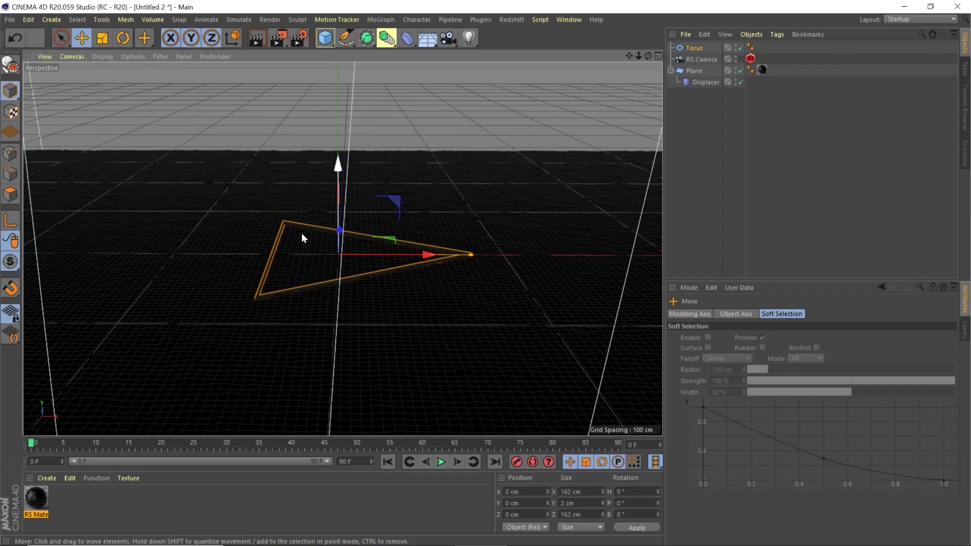
{"action": "left_click_drag", "start_coordinate": [338, 198], "coordinate": [339, 63]}
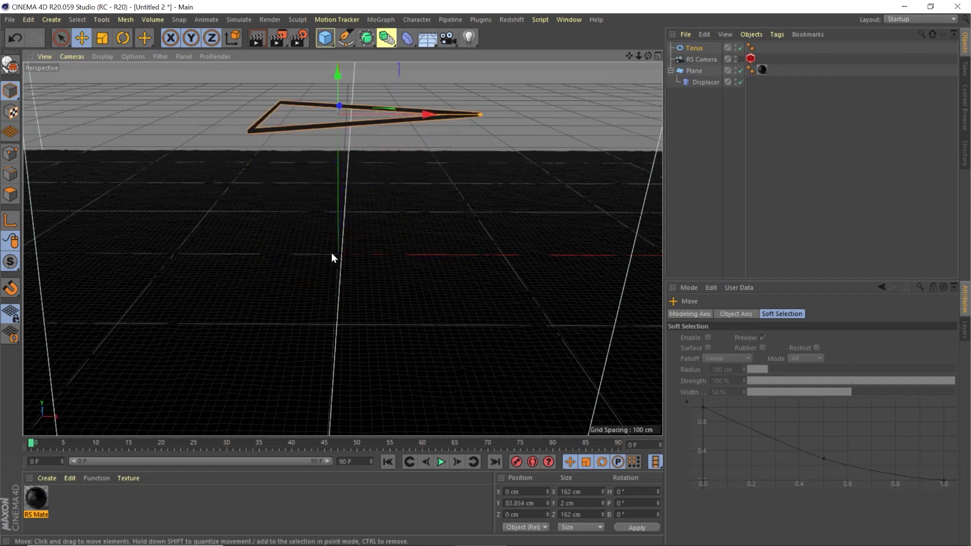
{"action": "key", "text": "r"}
{"action": "left_click_drag", "start_coordinate": [336, 87], "coordinate": [337, 204]}
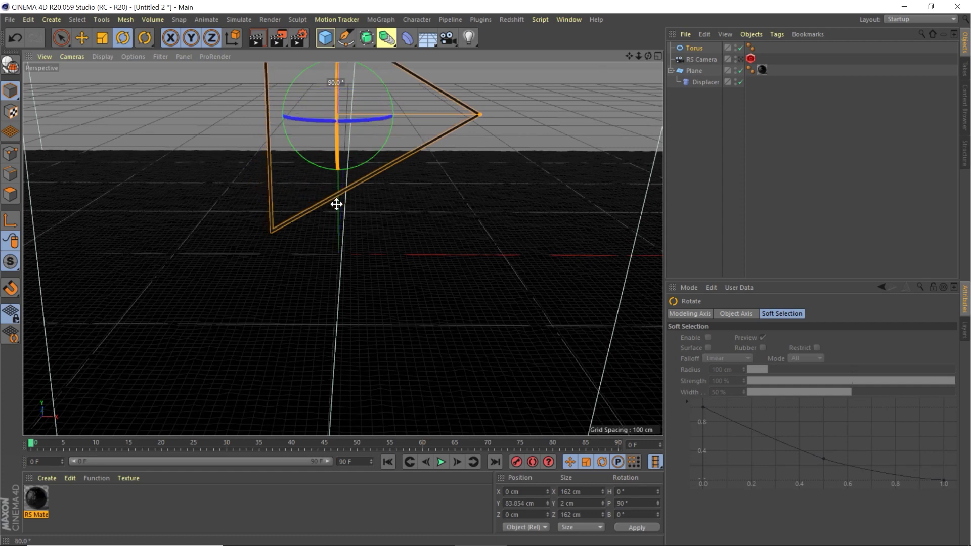
{"action": "left_click_drag", "start_coordinate": [368, 162], "coordinate": [388, 124]}
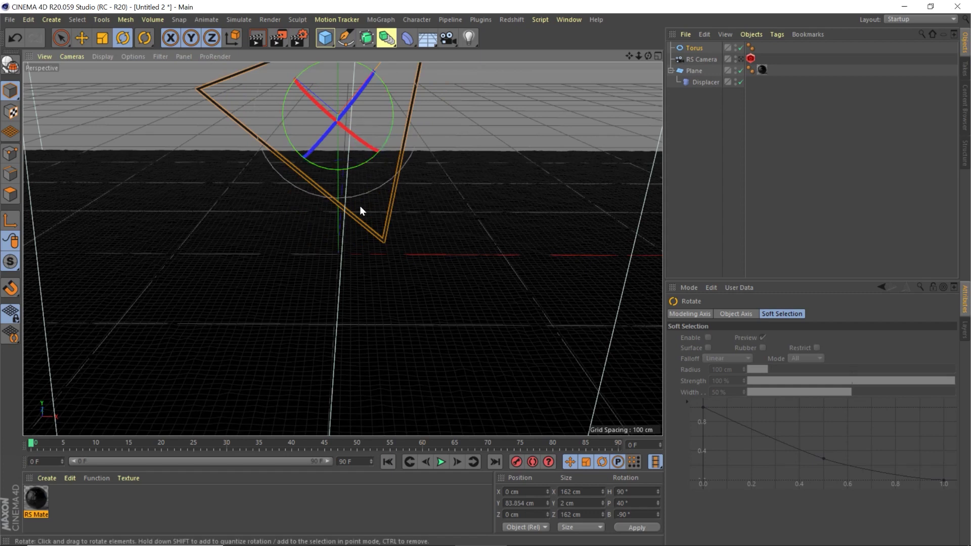
Move the ground plane toward the camera to about -111 cm in Z and look through the RS Camera
{"action": "left_click_drag", "start_coordinate": [546, 143], "coordinate": [476, 166], "text": "alt"}
{"action": "left_click_drag", "start_coordinate": [343, 163], "coordinate": [337, 242], "text": "alt"}
{"action": "left_click", "coordinate": [310, 334]}
{"action": "key", "text": "e"}
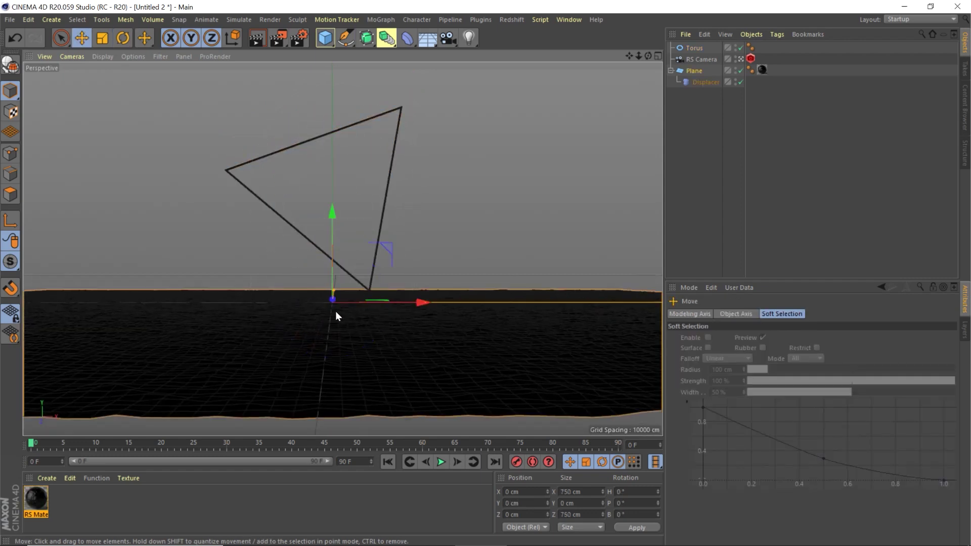
{"action": "middle_click", "coordinate": [336, 330]}
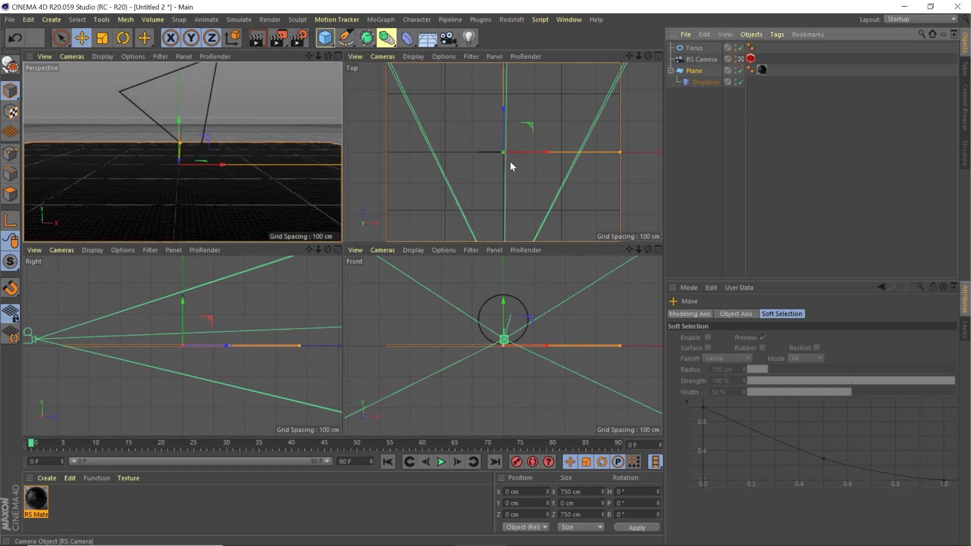
{"action": "left_click_drag", "start_coordinate": [268, 151], "coordinate": [142, 154], "text": "alt"}
{"action": "left_click", "coordinate": [741, 60]}
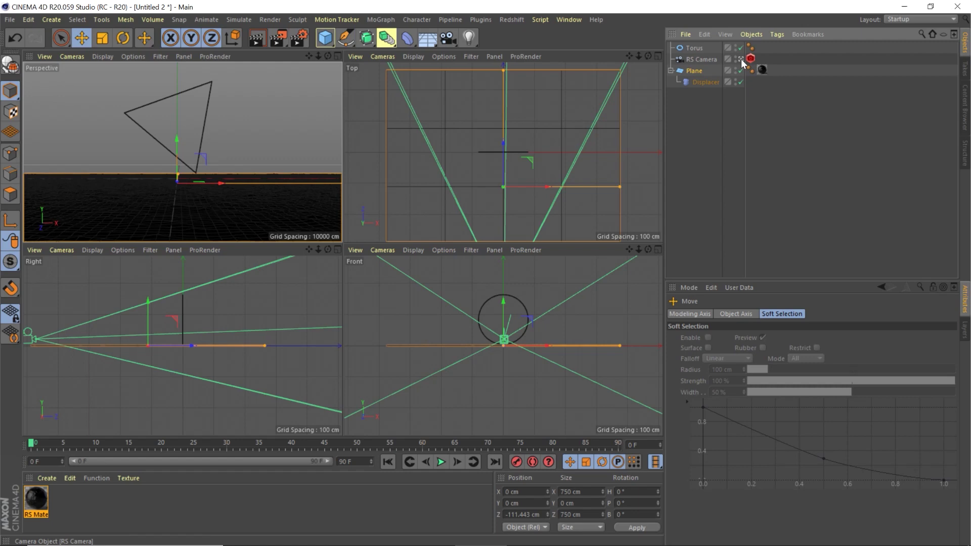
Set the renderer to Redshift and the output resolution to the Square (2K) preset, closing the render settings
{"action": "left_click", "coordinate": [299, 38]}
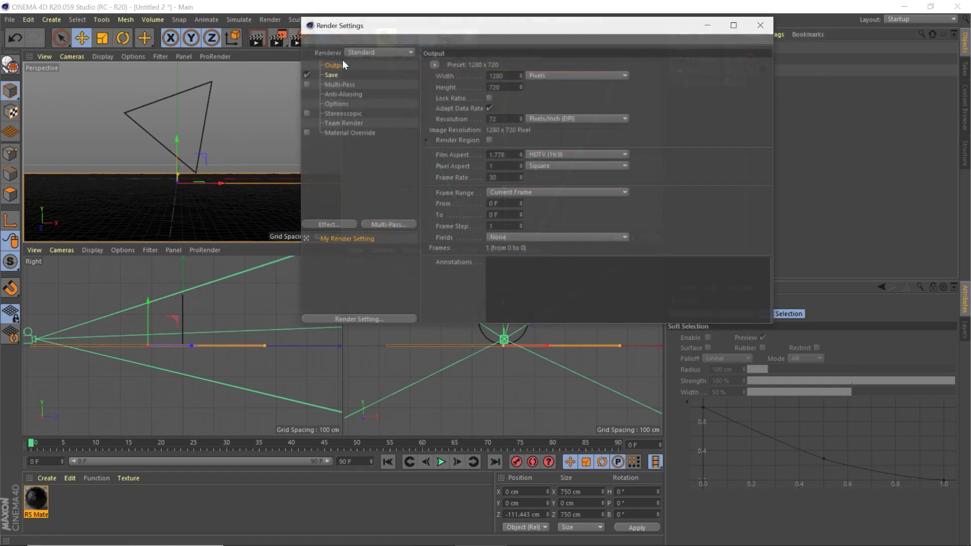
{"action": "left_click", "coordinate": [360, 52]}
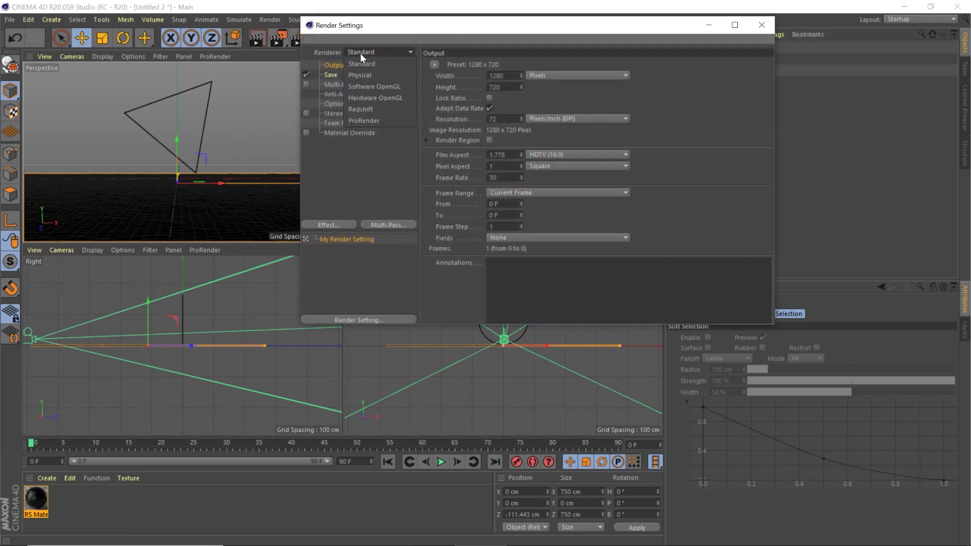
{"action": "left_click", "coordinate": [366, 109]}
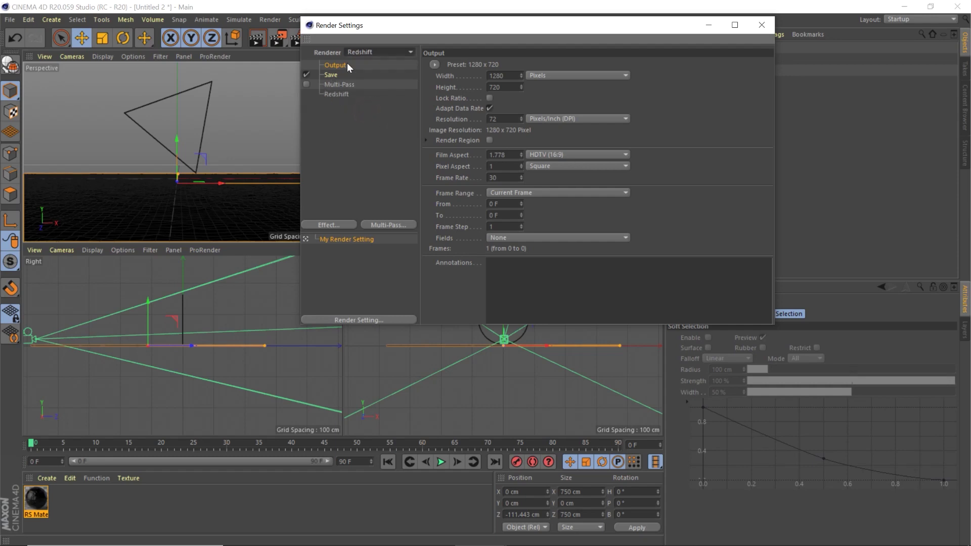
{"action": "left_click", "coordinate": [435, 64]}
{"action": "mouse_move", "coordinate": [449, 76]}
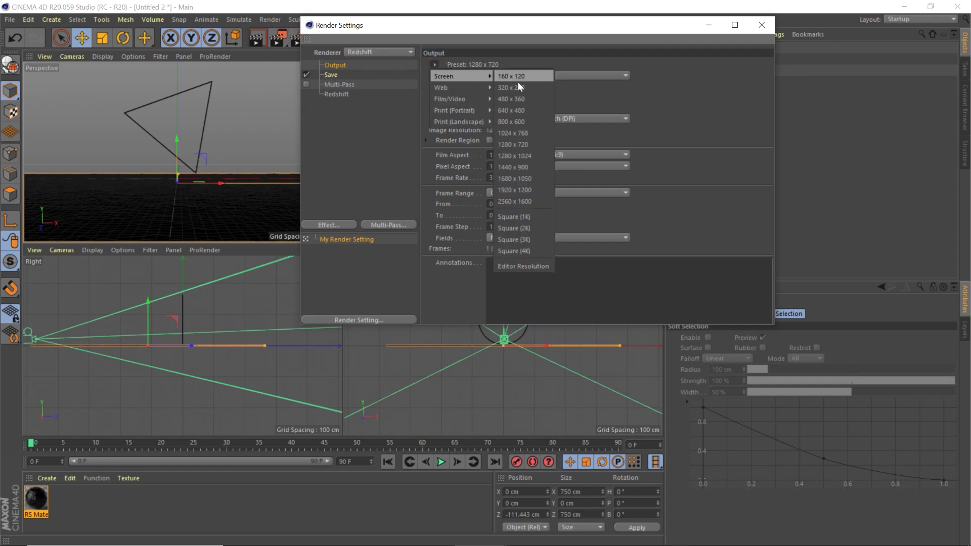
{"action": "left_click", "coordinate": [520, 217]}
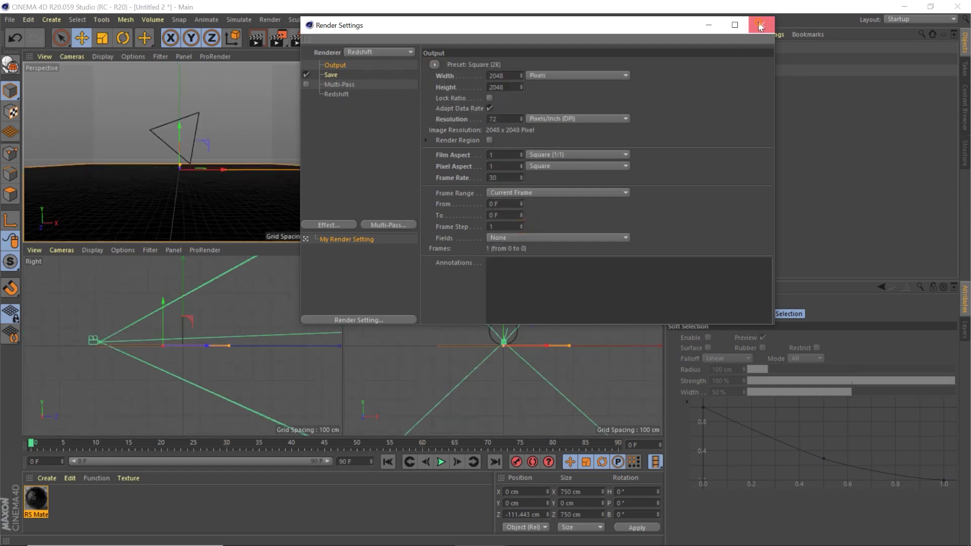
{"action": "left_click", "coordinate": [761, 25]}
Move the RS Camera closer to frame the triangle, and leave the camera view for a free perspective view
{"action": "left_click_drag", "start_coordinate": [199, 171], "coordinate": [180, 158]}
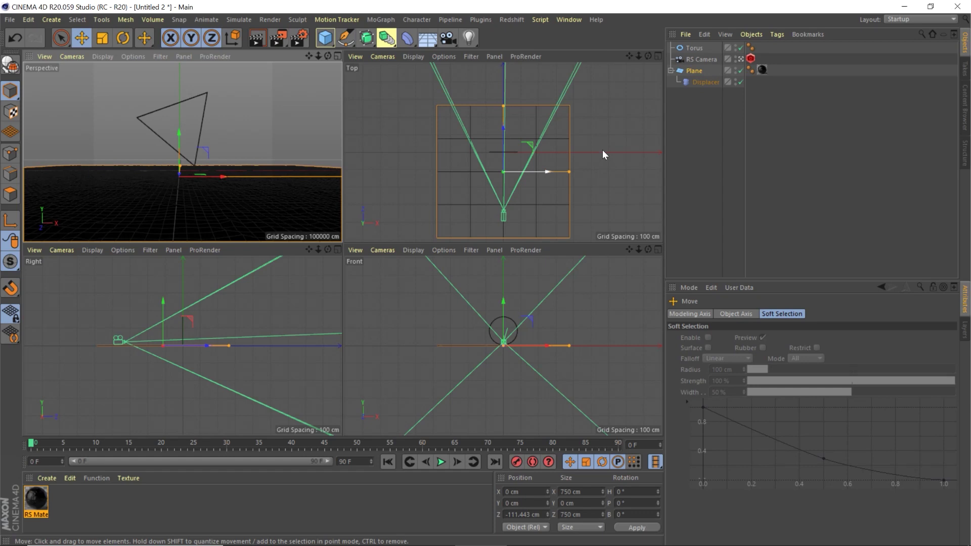
{"action": "left_click", "coordinate": [740, 59]}
{"action": "right_click_drag", "start_coordinate": [206, 151], "coordinate": [178, 146], "text": "alt"}
{"action": "middle_click", "coordinate": [177, 146]}
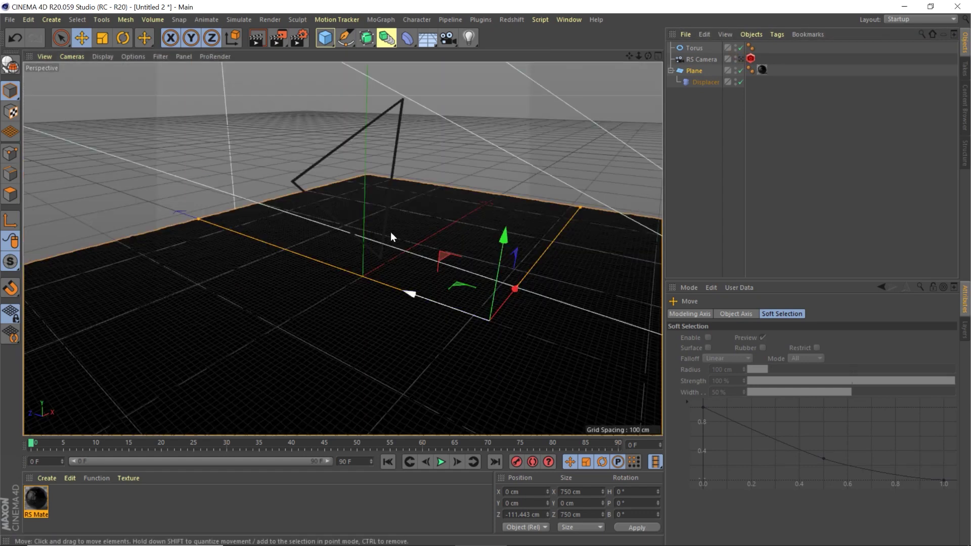
{"action": "middle_click", "coordinate": [390, 231]}
{"action": "middle_click", "coordinate": [232, 174]}
{"action": "middle_click", "coordinate": [325, 234]}
{"action": "middle_click", "coordinate": [265, 195]}
{"action": "middle_click", "coordinate": [356, 232]}
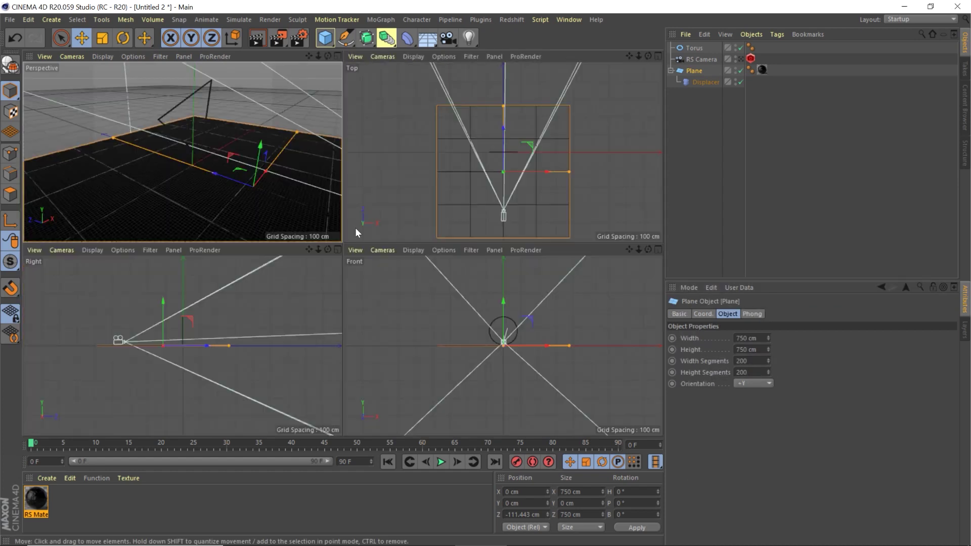
{"action": "middle_click", "coordinate": [254, 199]}
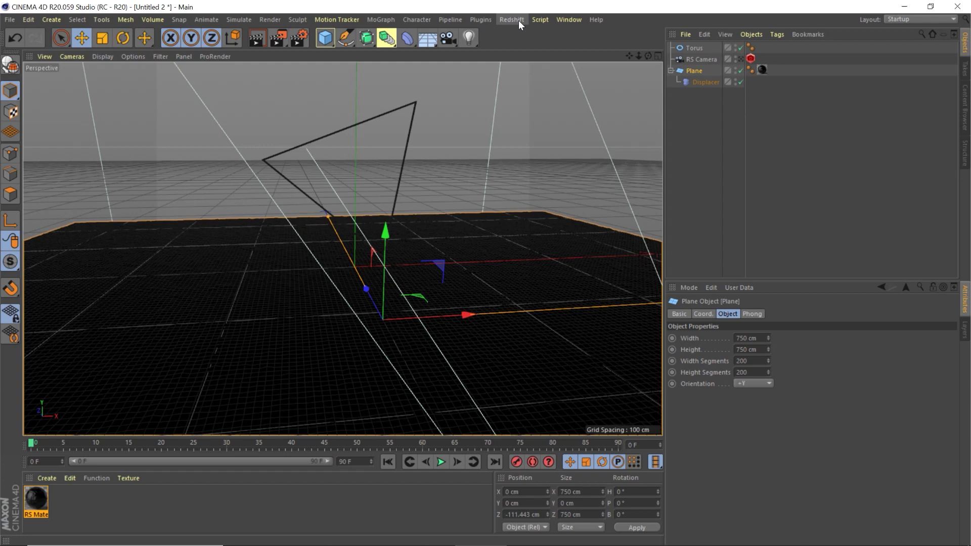
Switch to the browser and open the downloadable content of the VDB - High Altitude Clouds product on Gumroad
{"action": "mouse_move", "coordinate": [333, 543]}
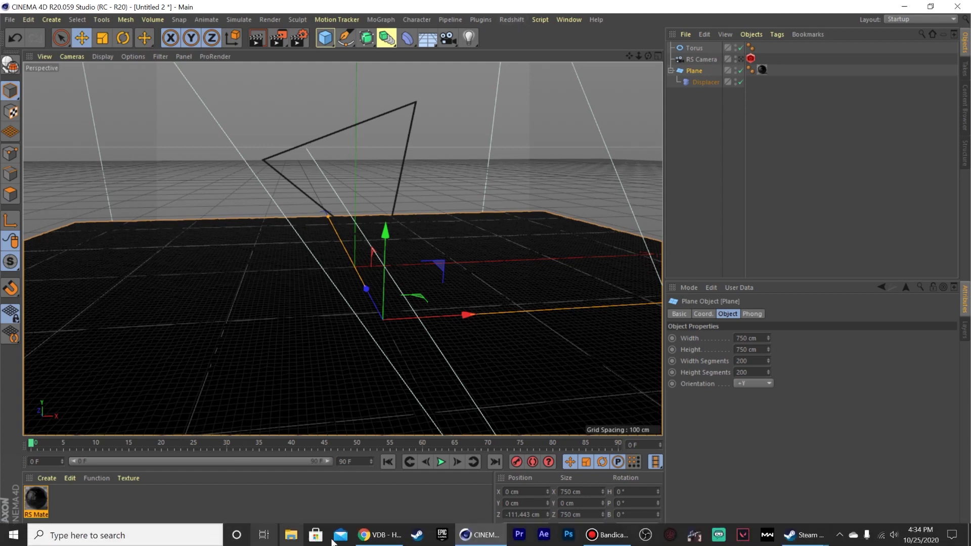
{"action": "left_click", "coordinate": [379, 534]}
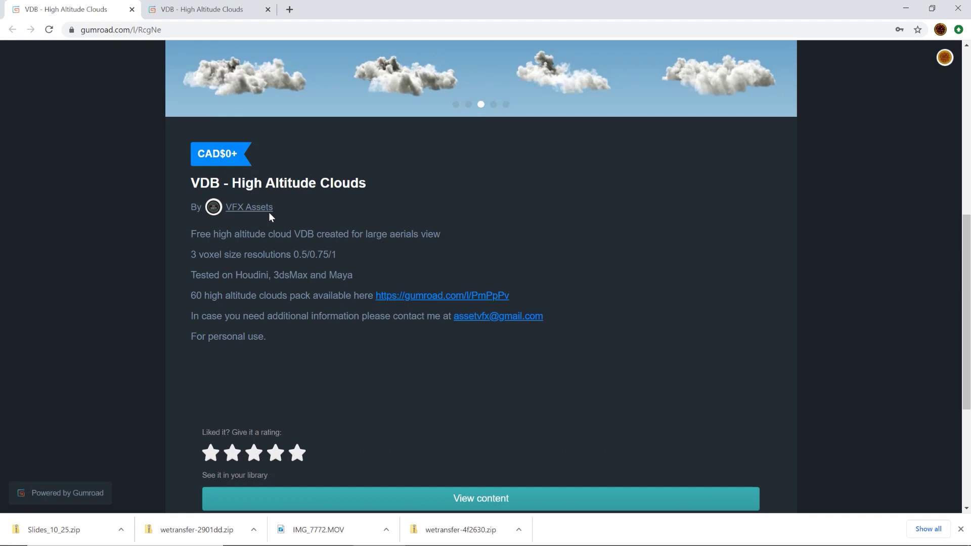
{"action": "scroll", "coordinate": [463, 260], "scroll_direction": "up", "scroll_amount": 8}
{"action": "scroll", "coordinate": [394, 235], "scroll_direction": "down", "scroll_amount": 4}
{"action": "scroll", "coordinate": [410, 249], "scroll_direction": "down", "scroll_amount": 2}
{"action": "scroll", "coordinate": [447, 192], "scroll_direction": "up", "scroll_amount": 6}
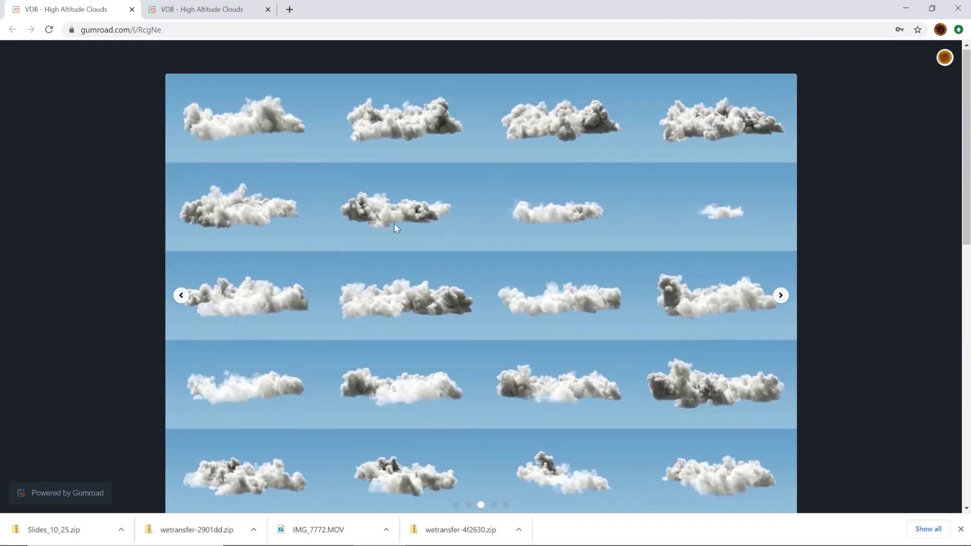
{"action": "scroll", "coordinate": [395, 227], "scroll_direction": "down", "scroll_amount": 10}
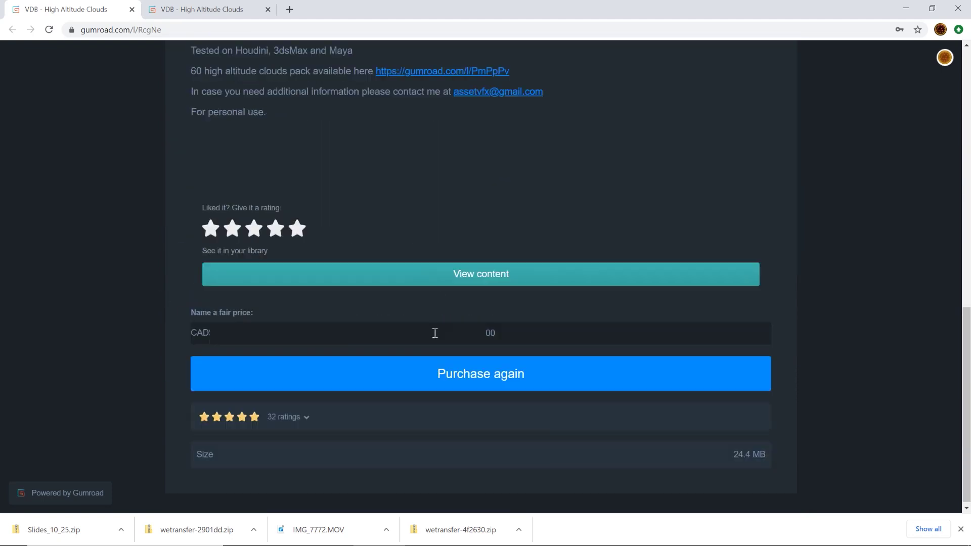
{"action": "left_click", "coordinate": [463, 332]}
{"action": "left_click", "coordinate": [473, 280]}
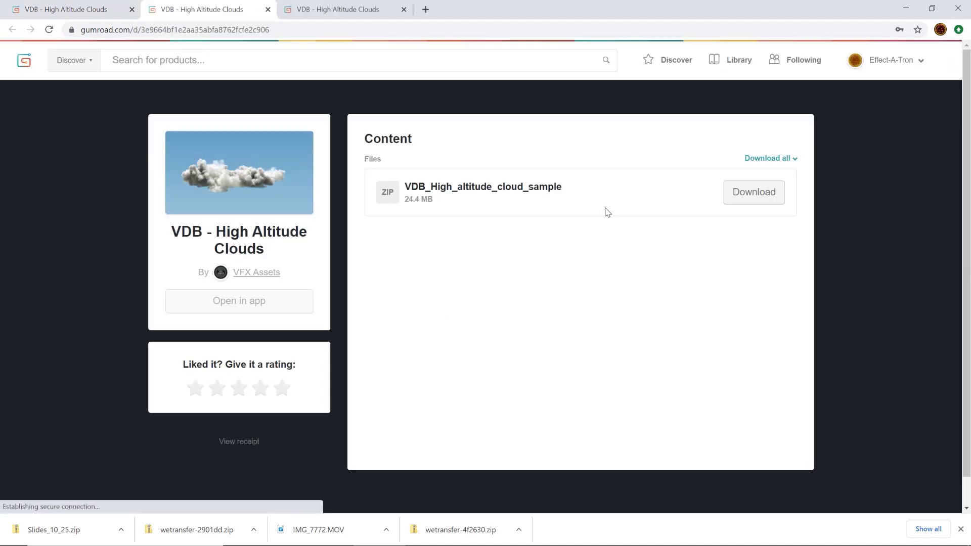
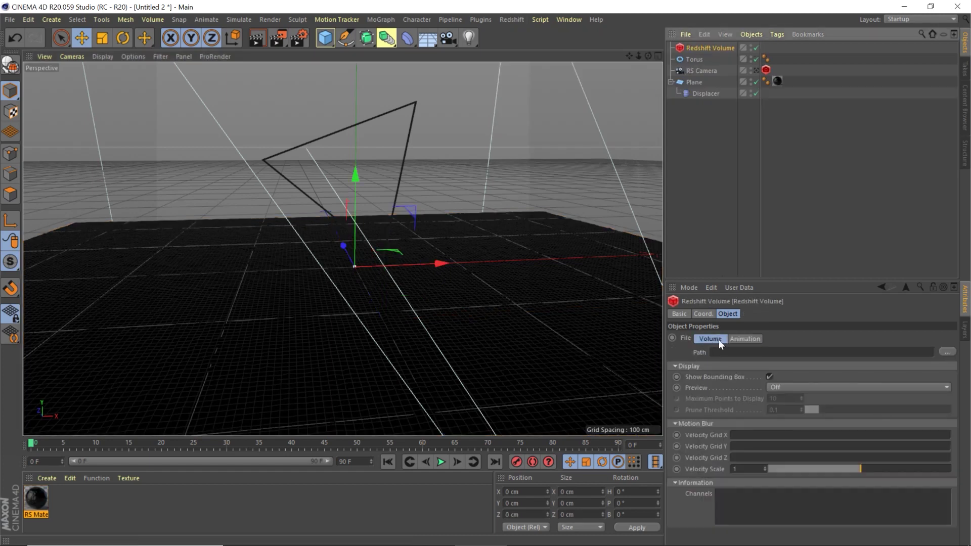
Load high-altitude_big_cloud_flat.14.vdb into the Redshift Volume and raise the volume to about 73 cm in Y
{"action": "left_click", "coordinate": [947, 351]}
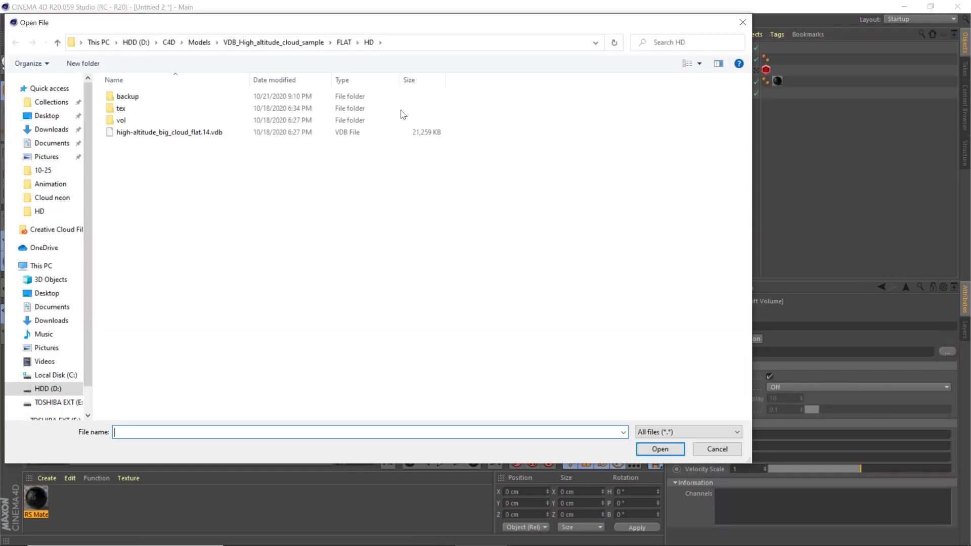
{"action": "left_click", "coordinate": [140, 135]}
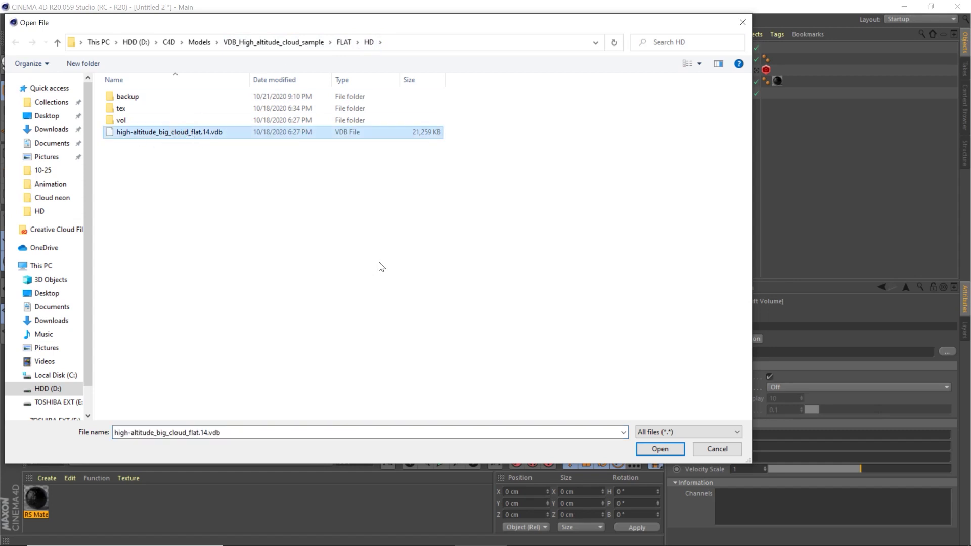
{"action": "left_click", "coordinate": [659, 451]}
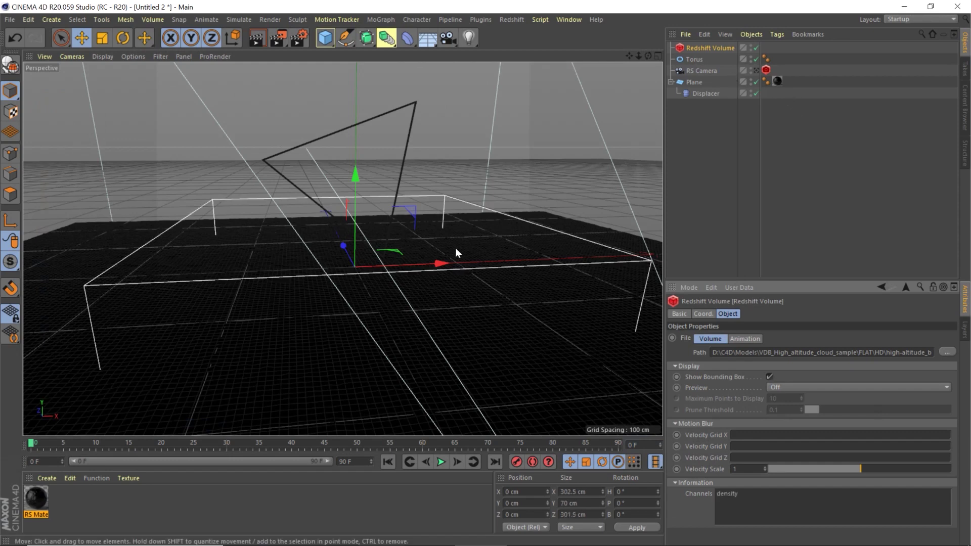
{"action": "left_click_drag", "start_coordinate": [349, 170], "coordinate": [344, 139]}
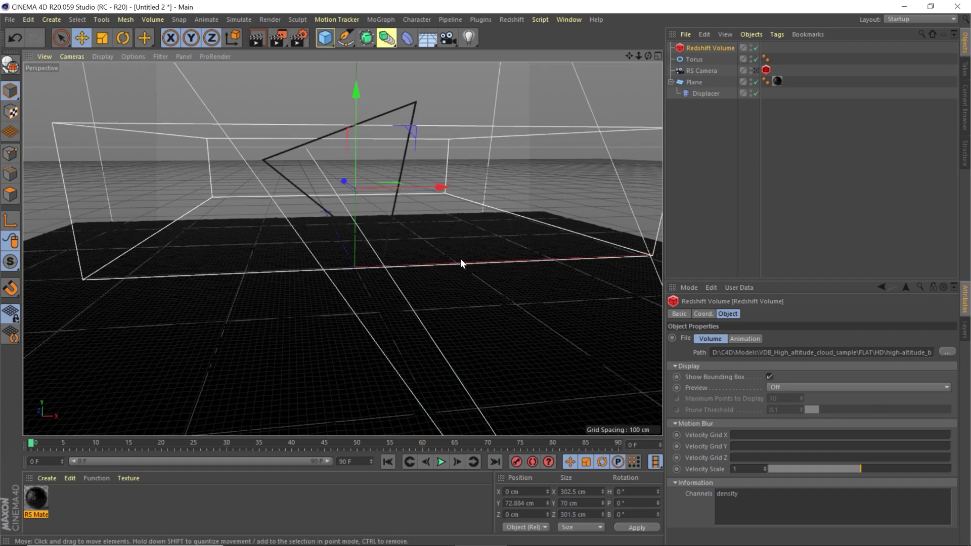
{"action": "left_click_drag", "start_coordinate": [427, 308], "coordinate": [401, 282], "text": "alt"}
{"action": "mouse_move", "coordinate": [381, 147]}
{"action": "left_mouse_down", "text": "alt"}
{"action": "mouse_move", "coordinate": [357, 250]}
{"action": "mouse_move", "coordinate": [435, 254]}
{"action": "mouse_move", "coordinate": [421, 251]}
{"action": "mouse_move", "coordinate": [453, 233]}
{"action": "mouse_move", "coordinate": [318, 256]}
{"action": "mouse_move", "coordinate": [342, 248]}
{"action": "left_mouse_up", "text": "alt"}
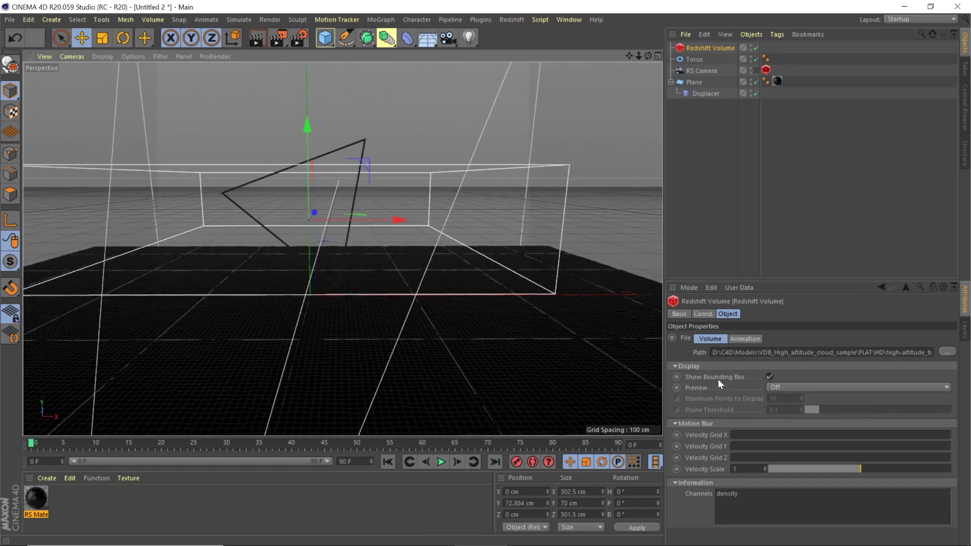
Toggle the volume's bounding box display off and on again
{"action": "left_click", "coordinate": [769, 377]}
{"action": "left_click", "coordinate": [768, 377]}
{"action": "left_click", "coordinate": [768, 377]}
{"action": "left_click", "coordinate": [768, 377]}
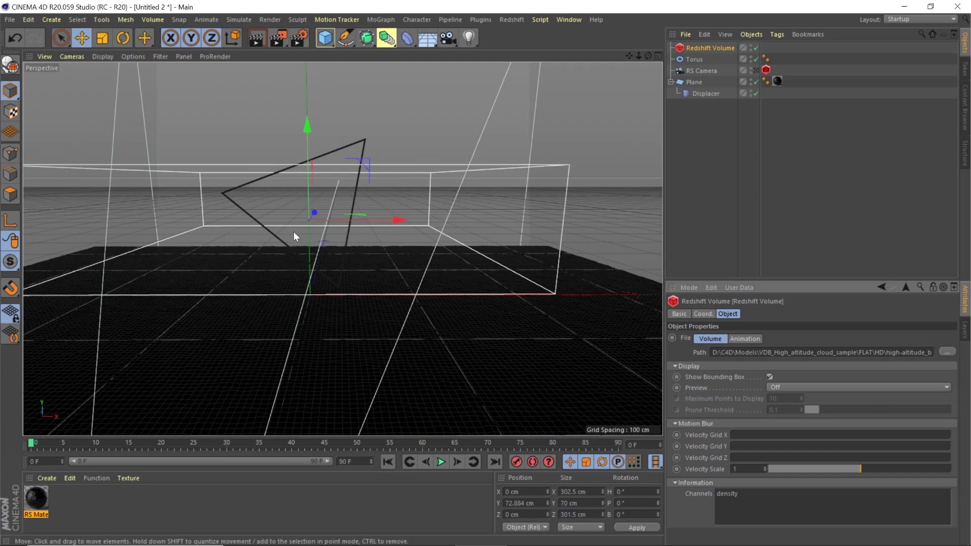
Set the volume's preview to Points with a maximum of 100 points to display
{"action": "left_click", "coordinate": [789, 385]}
{"action": "left_click", "coordinate": [784, 420]}
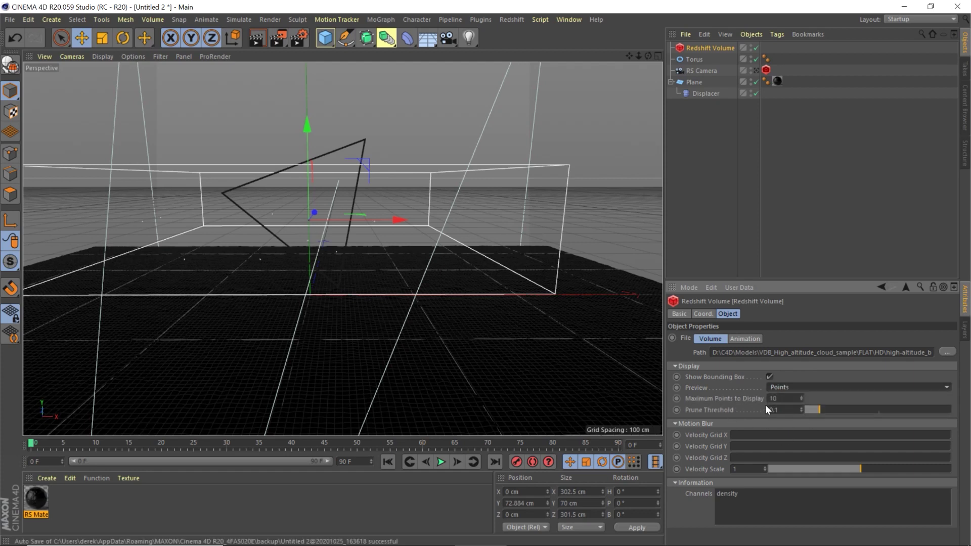
{"action": "type", "text": "0"}
{"action": "key", "text": "Return"}
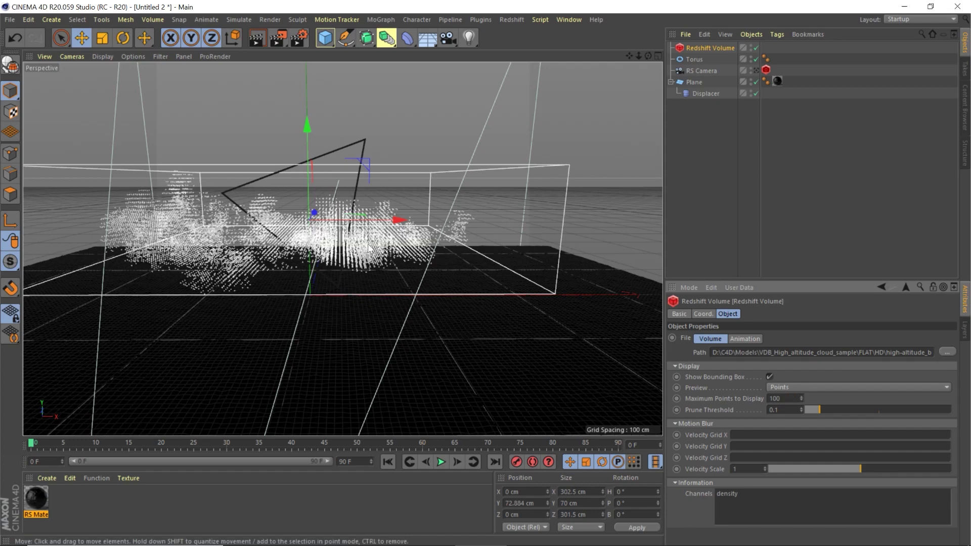
Move the cloud volume to about X -56, Y 96, Z 39 cm and rotate its heading to 180°
{"action": "left_click_drag", "start_coordinate": [296, 258], "coordinate": [371, 247], "text": "alt"}
{"action": "left_click_drag", "start_coordinate": [226, 195], "coordinate": [433, 131]}
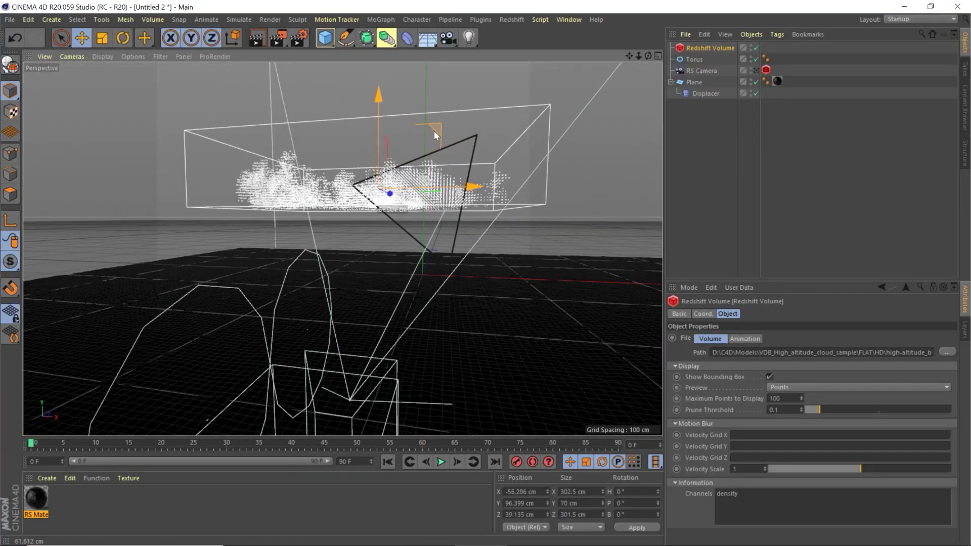
{"action": "key", "text": "r"}
{"action": "left_click_drag", "start_coordinate": [415, 188], "coordinate": [592, 205]}
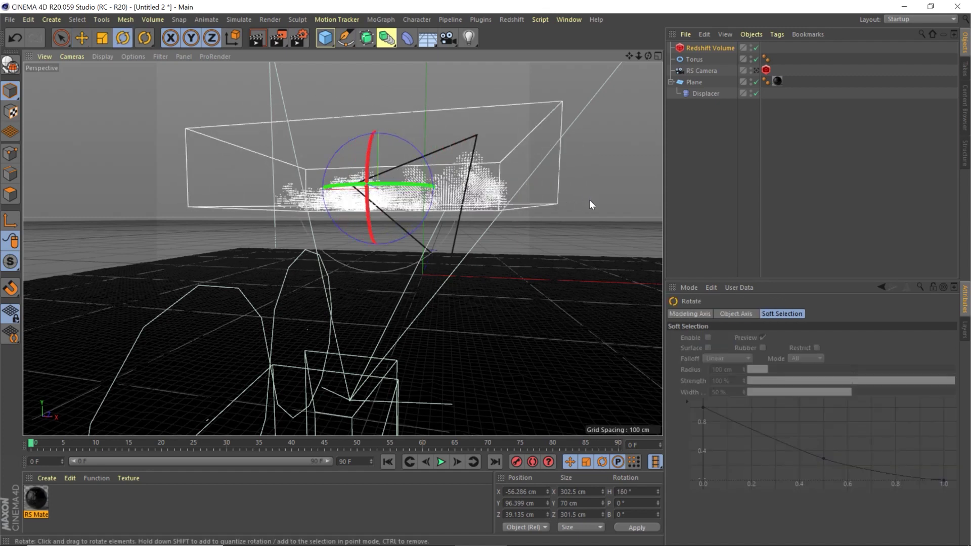
Shift the rotated cloud volume to about X -42 cm and Z -35 cm, around the triangle
{"action": "key", "text": "e"}
{"action": "left_click_drag", "start_coordinate": [349, 188], "coordinate": [417, 257]}
{"action": "left_click_drag", "start_coordinate": [380, 210], "coordinate": [366, 188]}
{"action": "left_click_drag", "start_coordinate": [460, 216], "coordinate": [375, 228], "text": "alt"}
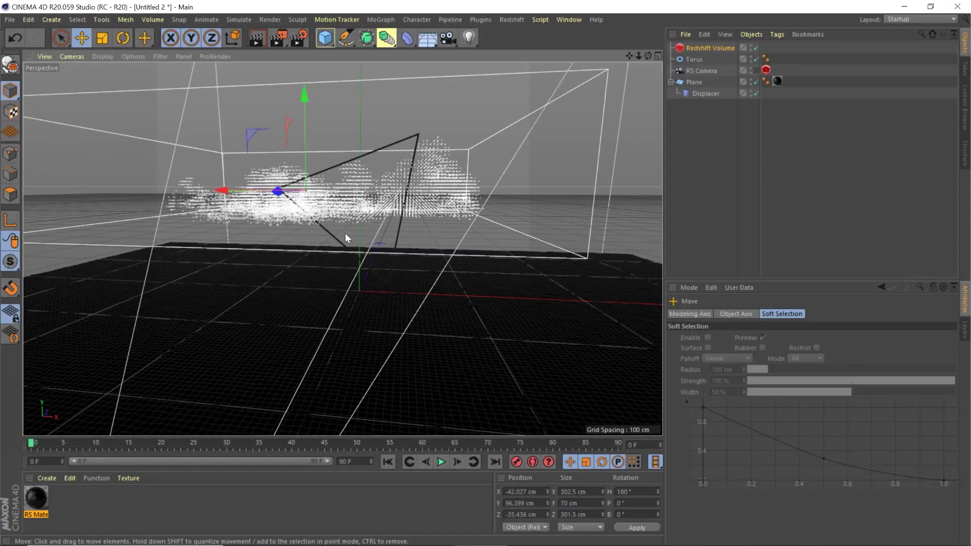
{"action": "left_click_drag", "start_coordinate": [384, 240], "coordinate": [311, 234], "text": "alt"}
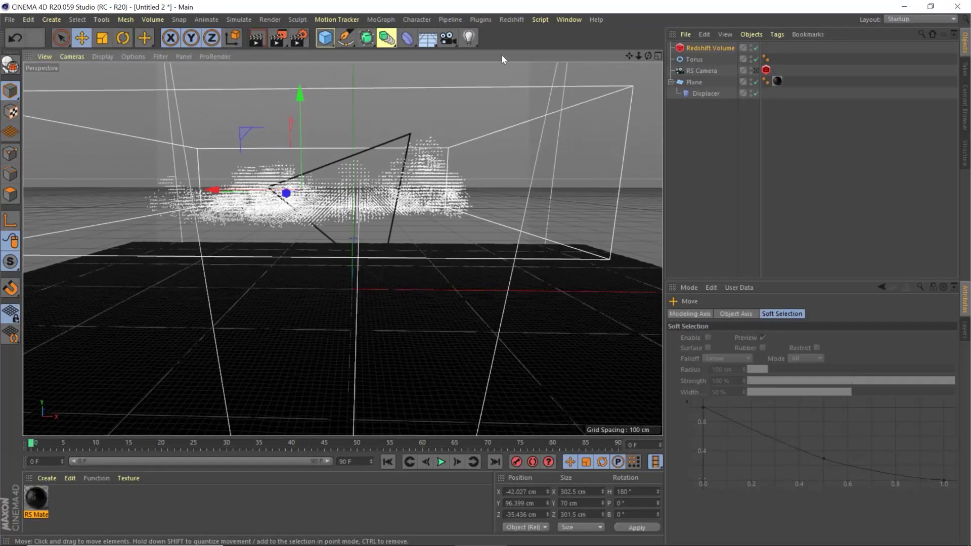
Preview the scene in the Redshift RenderView and close the preview window
{"action": "left_click", "coordinate": [511, 19]}
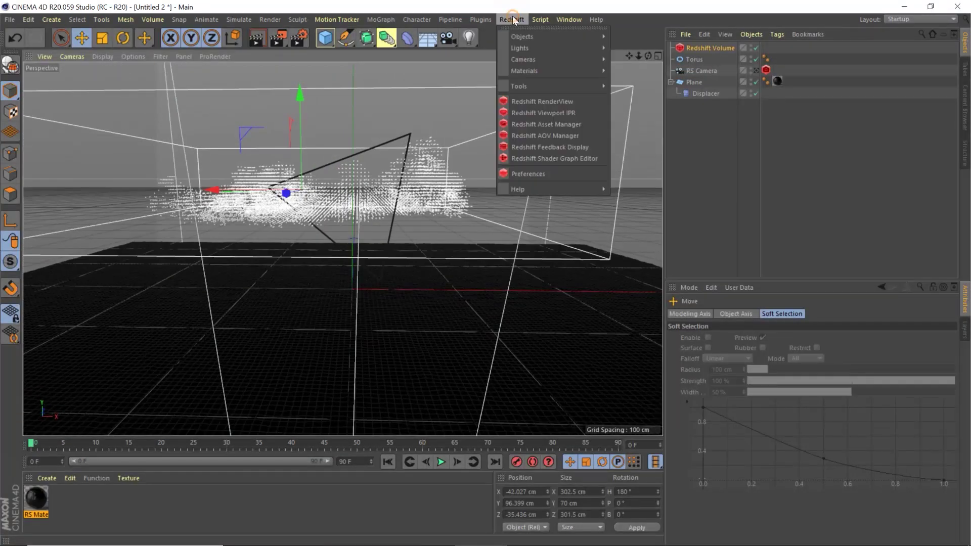
{"action": "left_click", "coordinate": [521, 101]}
{"action": "left_click_drag", "start_coordinate": [576, 91], "coordinate": [271, 88]}
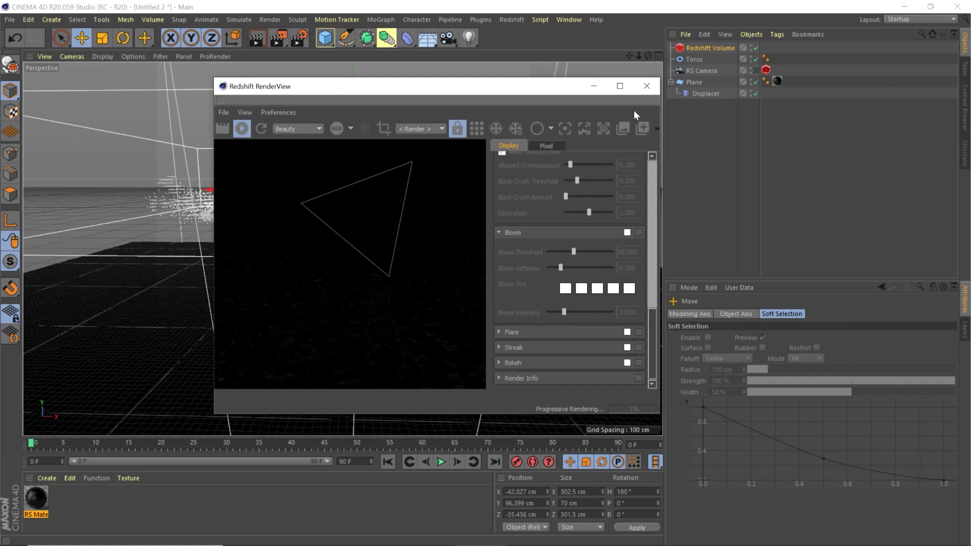
{"action": "left_click", "coordinate": [647, 86]}
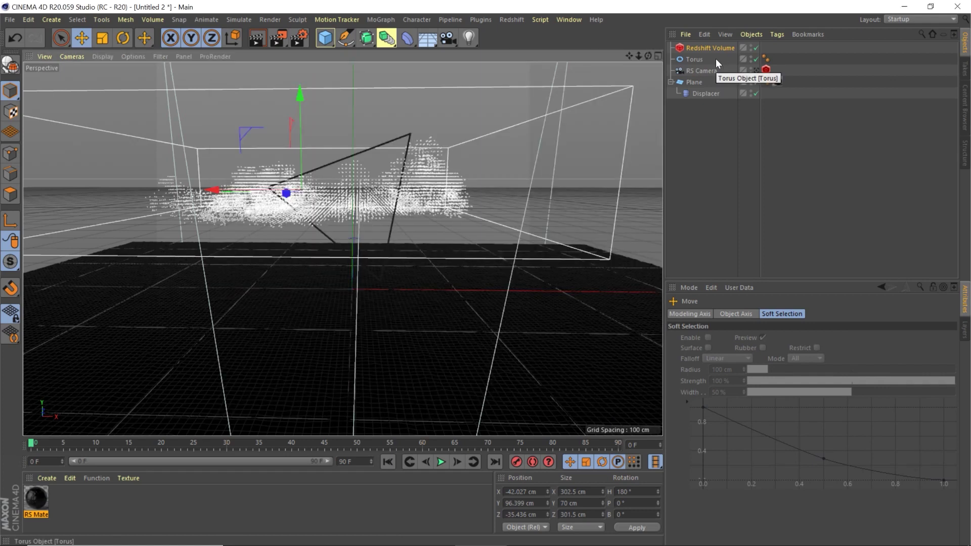
Create a Redshift Incandescent material and assign it to the Torus
{"action": "left_click", "coordinate": [700, 59]}
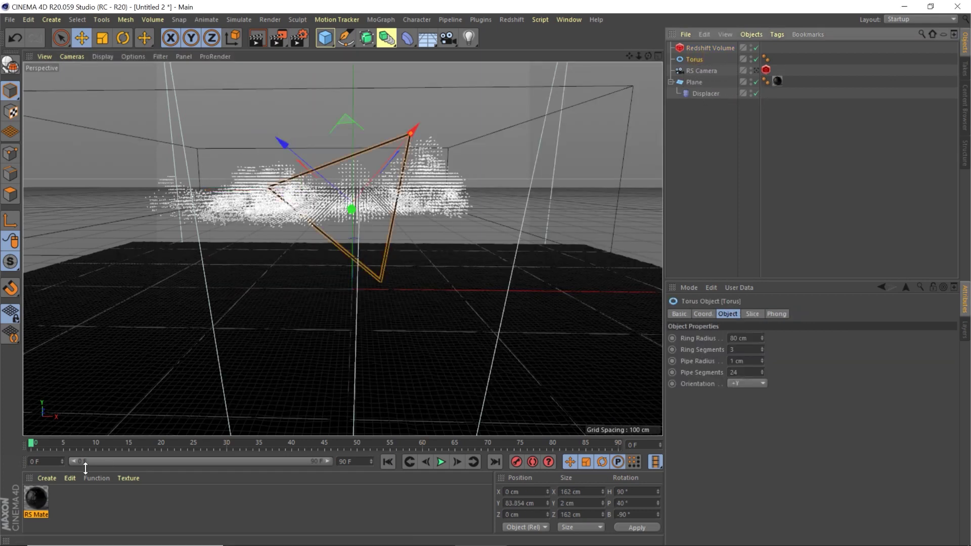
{"action": "left_click", "coordinate": [47, 478]}
{"action": "mouse_move", "coordinate": [77, 359]}
{"action": "mouse_move", "coordinate": [199, 359]}
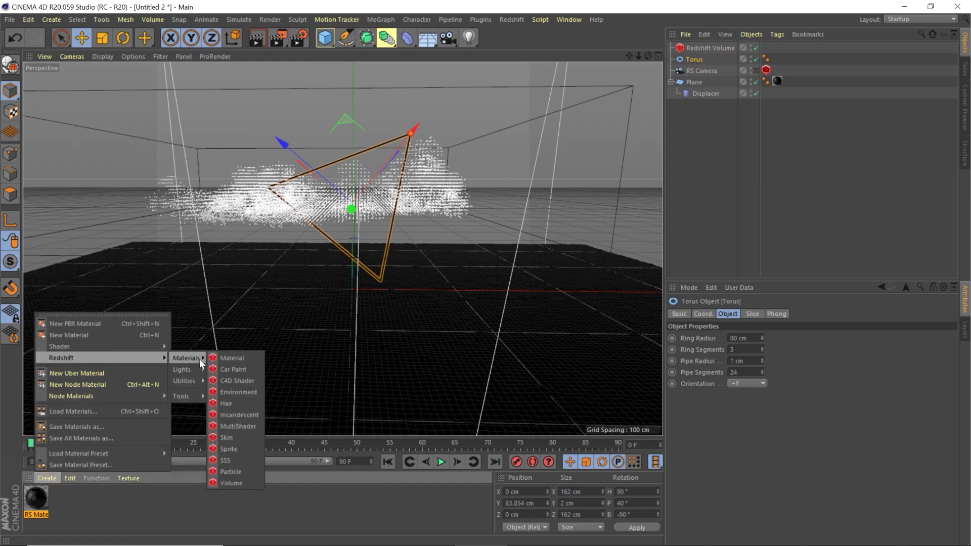
{"action": "left_click", "coordinate": [246, 417]}
{"action": "left_click_drag", "start_coordinate": [36, 498], "coordinate": [695, 60]}
Set the incandescent material's illumination color to pink and its intensity multiplier to 2, closing the shader graph
{"action": "double_click", "coordinate": [36, 499]}
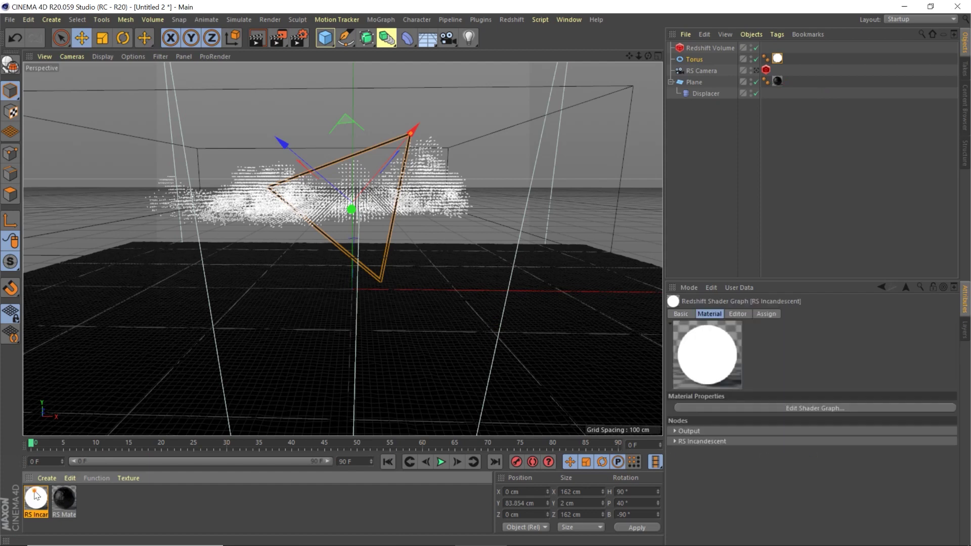
{"action": "left_click", "coordinate": [530, 67]}
{"action": "left_click", "coordinate": [523, 77]}
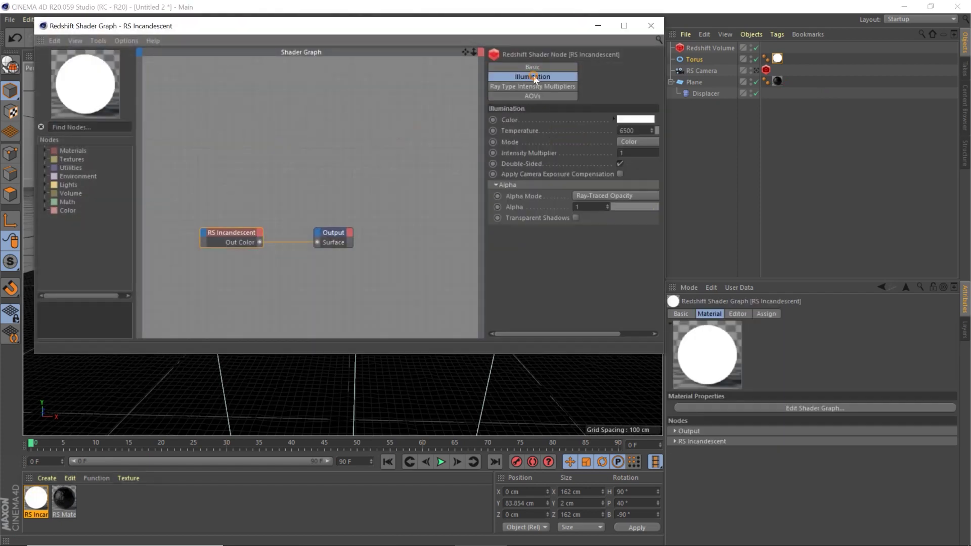
{"action": "left_click", "coordinate": [642, 119]}
{"action": "left_click", "coordinate": [721, 117]}
{"action": "left_click", "coordinate": [689, 129]}
{"action": "left_click", "coordinate": [622, 160]}
{"action": "left_click", "coordinate": [632, 153]}
{"action": "type", "text": "2"}
{"action": "key", "text": "Return"}
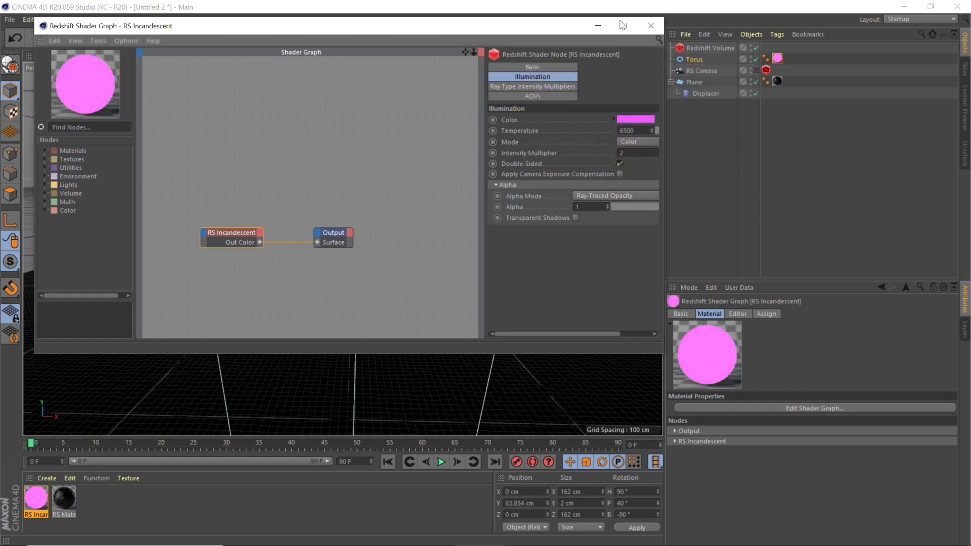
{"action": "left_click", "coordinate": [651, 26]}
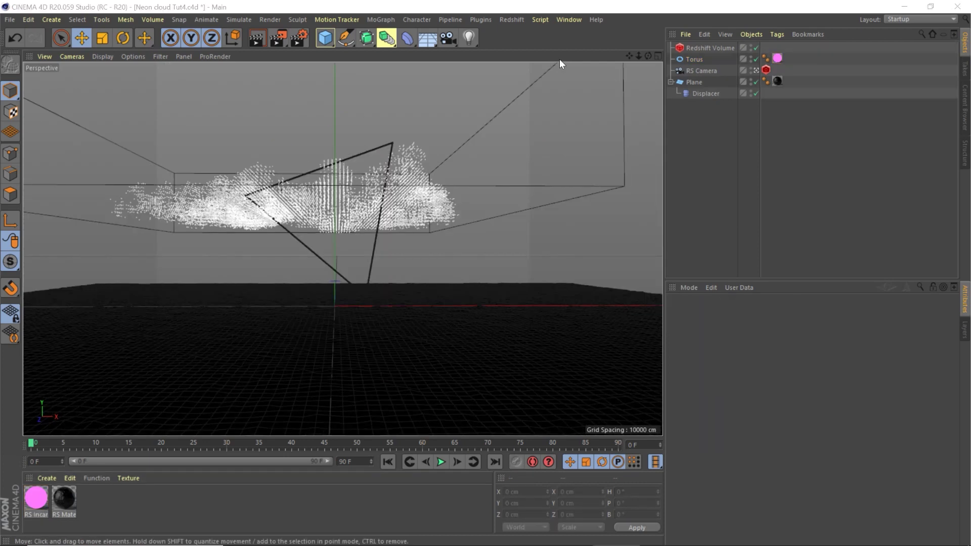
Add a Redshift area light with the Mesh shape, use the Torus as its mesh, and enable Bi-Directional
{"action": "left_click", "coordinate": [507, 20]}
{"action": "mouse_move", "coordinate": [522, 47]}
{"action": "left_click", "coordinate": [637, 86]}
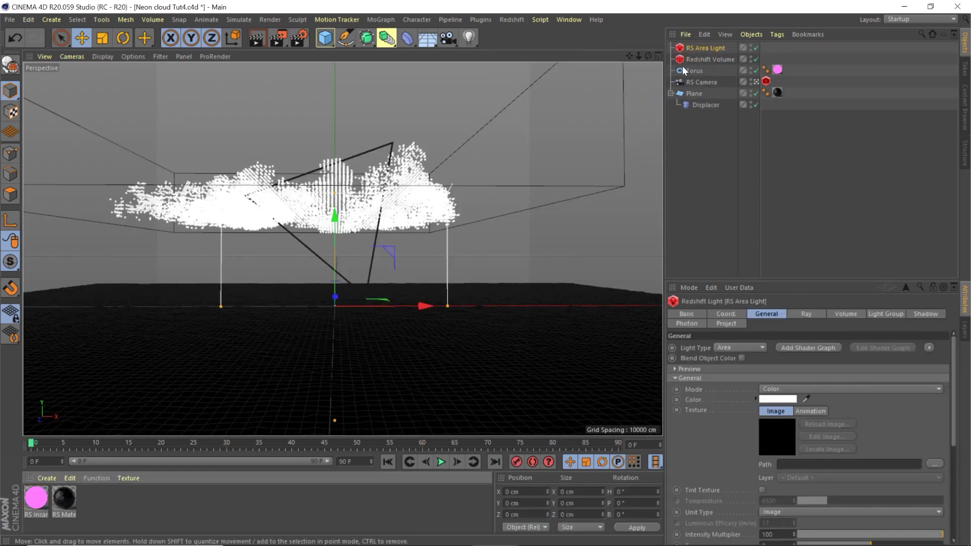
{"action": "scroll", "coordinate": [729, 473], "scroll_direction": "down", "scroll_amount": 5}
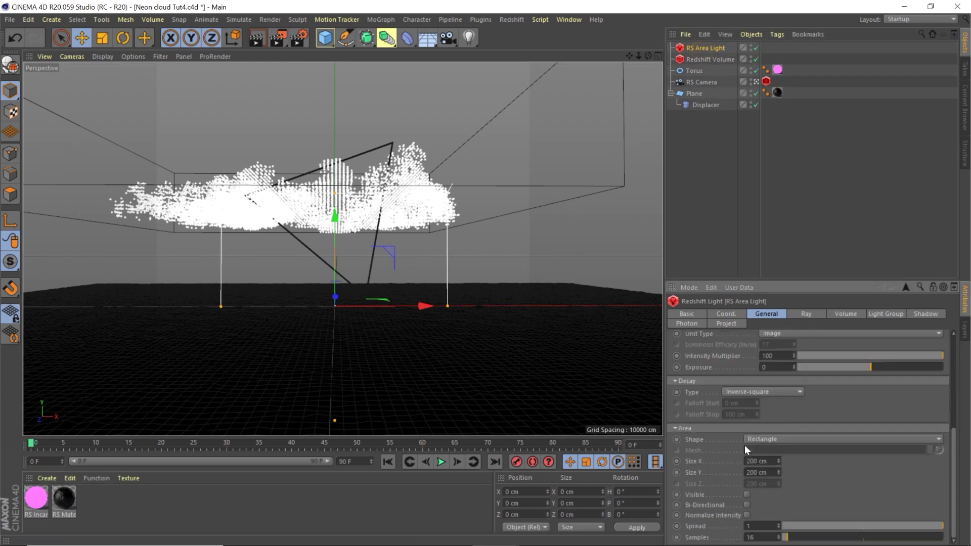
{"action": "left_click", "coordinate": [786, 437]}
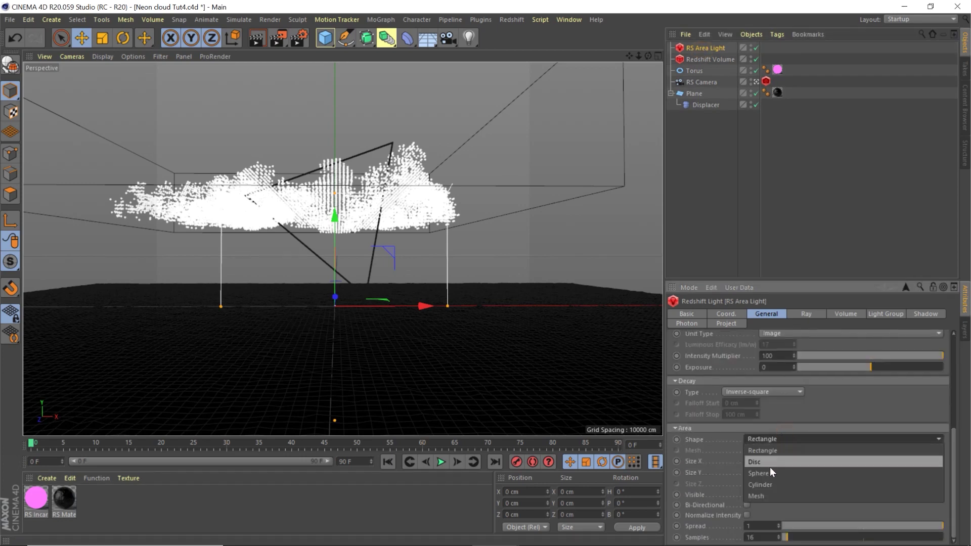
{"action": "left_click", "coordinate": [770, 493]}
{"action": "left_click_drag", "start_coordinate": [702, 71], "coordinate": [746, 454]}
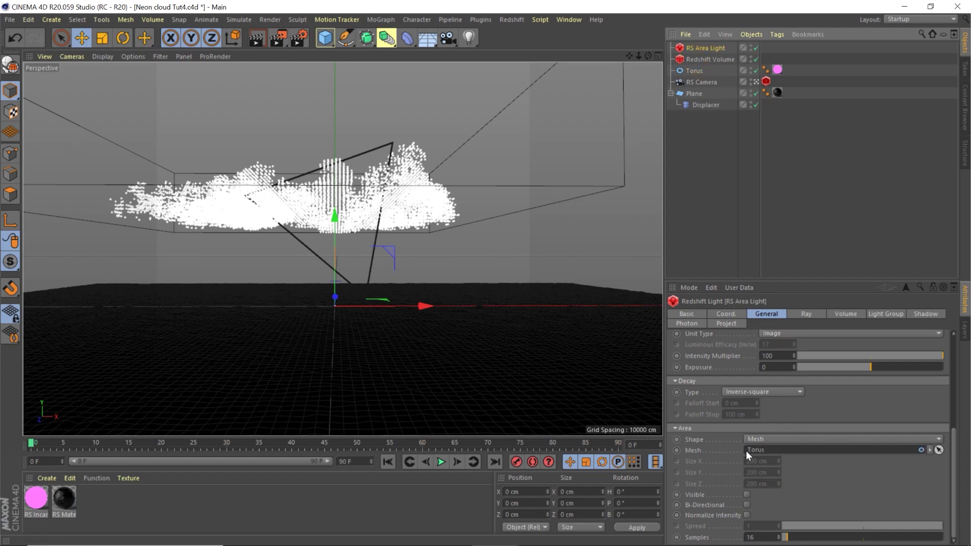
{"action": "left_click", "coordinate": [747, 506]}
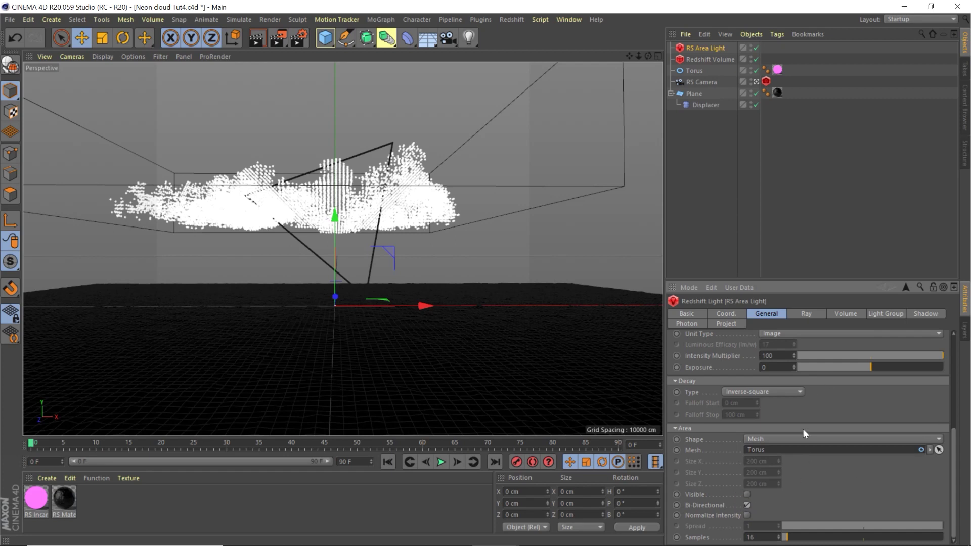
Open the Redshift RenderView and review the GI engine options in the render settings
{"action": "left_click", "coordinate": [512, 20]}
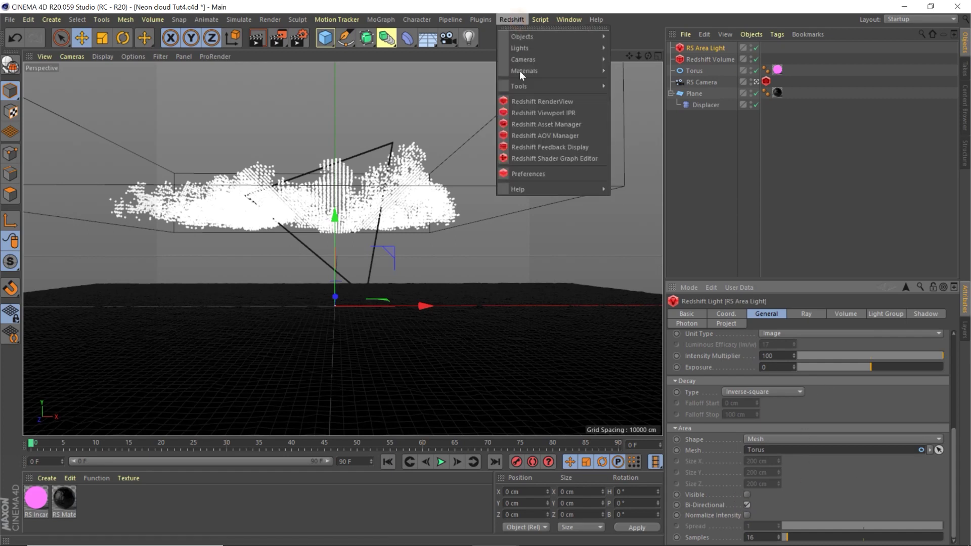
{"action": "left_click", "coordinate": [526, 98]}
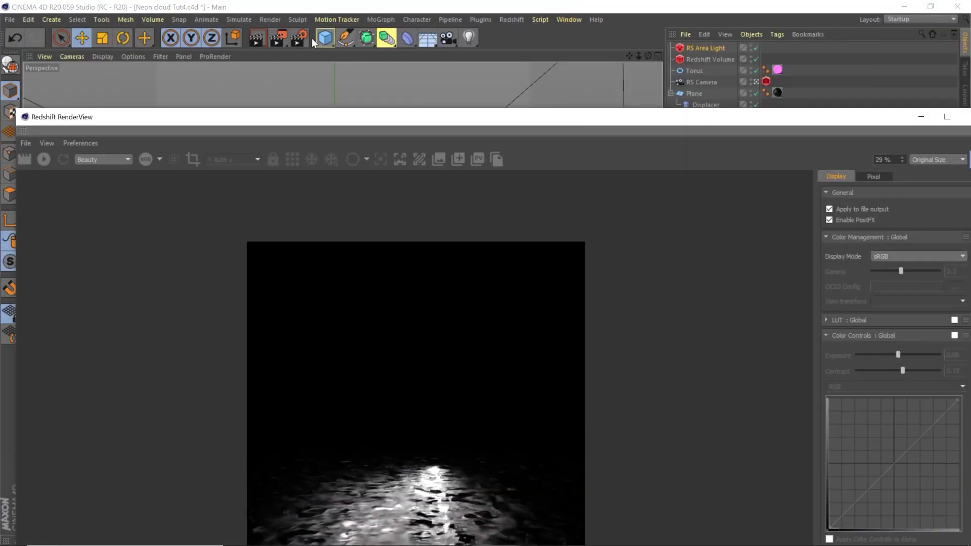
{"action": "left_click", "coordinate": [299, 38]}
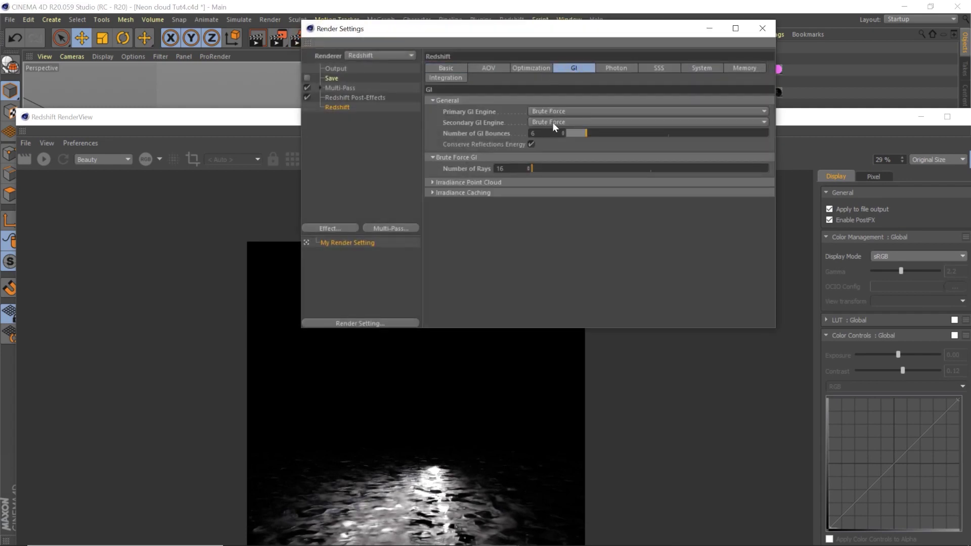
{"action": "left_click", "coordinate": [762, 29]}
Start the live render and shrink the RenderView window over the viewport, leaving the object list and attributes uncovered
{"action": "left_click_drag", "start_coordinate": [511, 120], "coordinate": [519, 20]}
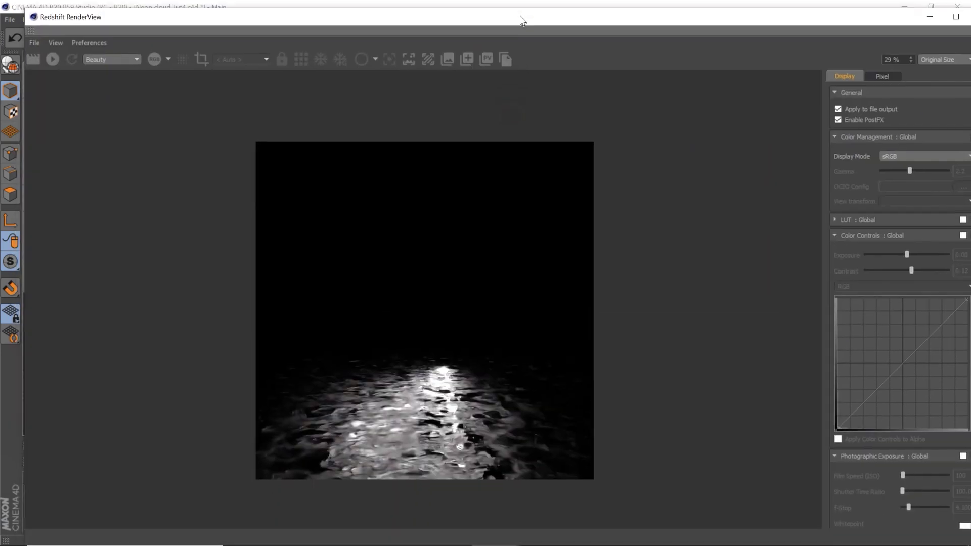
{"action": "left_click", "coordinate": [53, 58]}
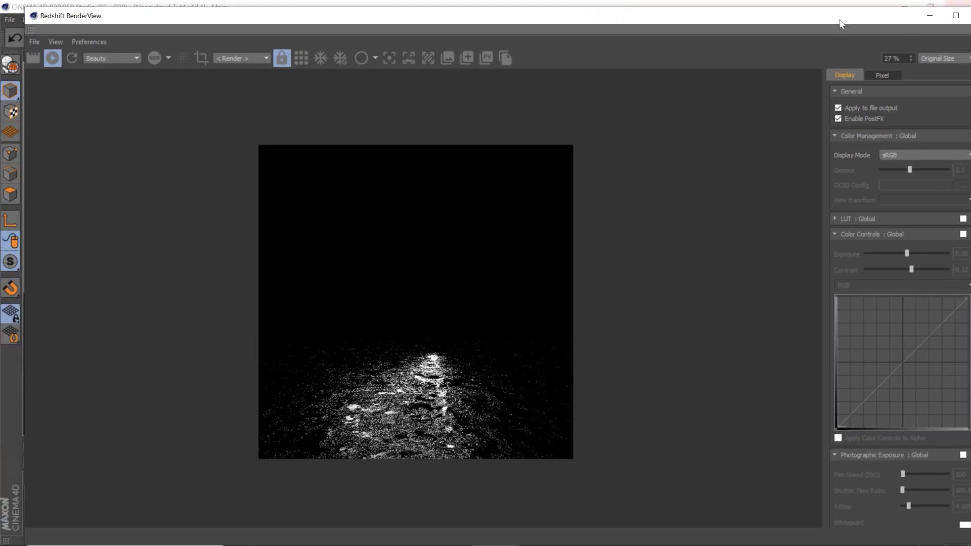
{"action": "key", "text": "super+Down"}
{"action": "left_click", "coordinate": [526, 187]}
{"action": "left_click_drag", "start_coordinate": [526, 187], "coordinate": [138, 66]}
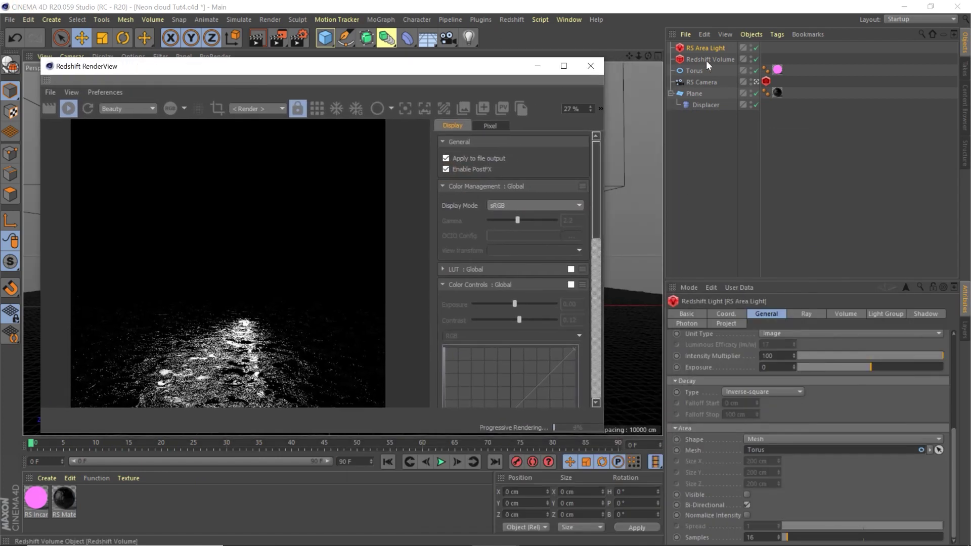
Make the RS Area Light visible in the render
{"action": "left_click", "coordinate": [706, 60]}
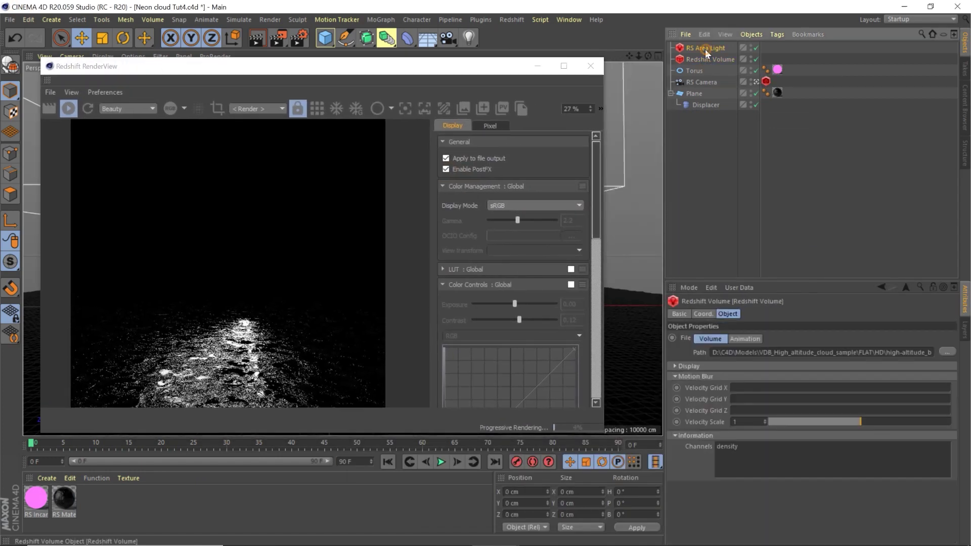
{"action": "left_click", "coordinate": [706, 50]}
{"action": "scroll", "coordinate": [715, 422], "scroll_direction": "down", "scroll_amount": 5}
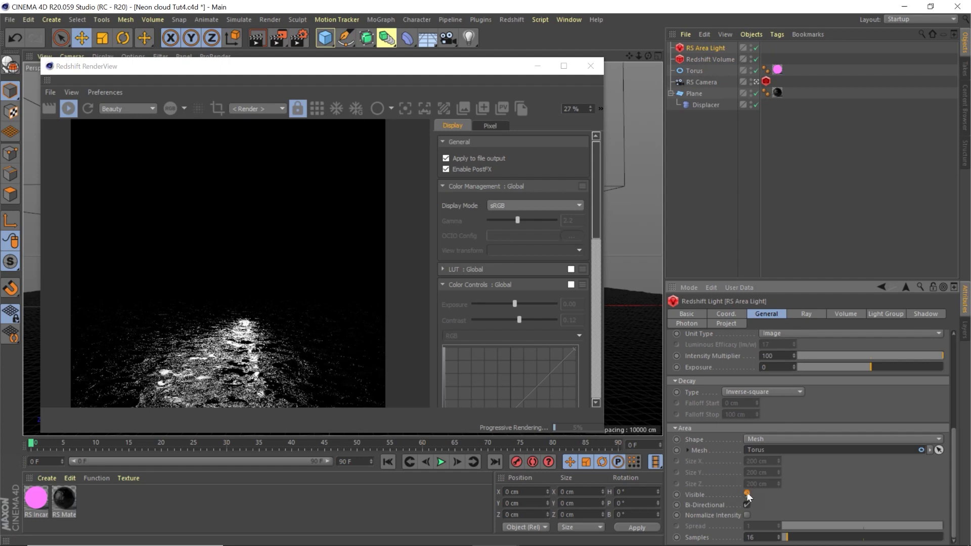
{"action": "left_click", "coordinate": [746, 494]}
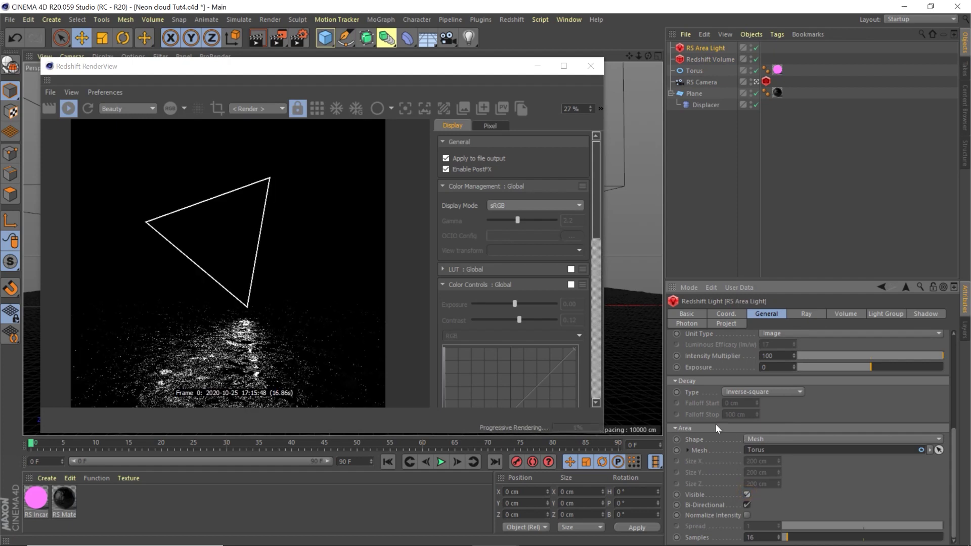
Set the RS Area Light's color to pink with hue 297°, saturation 68% and value 100%
{"action": "scroll", "coordinate": [713, 427], "scroll_direction": "up", "scroll_amount": 5}
{"action": "left_click", "coordinate": [802, 403]}
{"action": "left_click", "coordinate": [862, 397]}
{"action": "left_click_drag", "start_coordinate": [799, 408], "coordinate": [840, 408]}
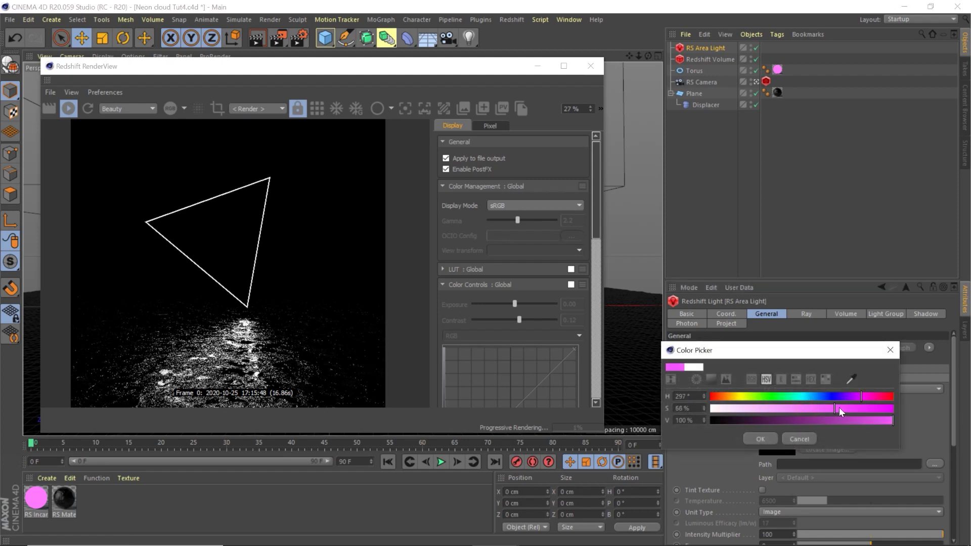
{"action": "left_click", "coordinate": [760, 439]}
Set the RS Area Light's Intensity Multiplier to 5
{"action": "scroll", "coordinate": [724, 404], "scroll_direction": "down", "scroll_amount": 3}
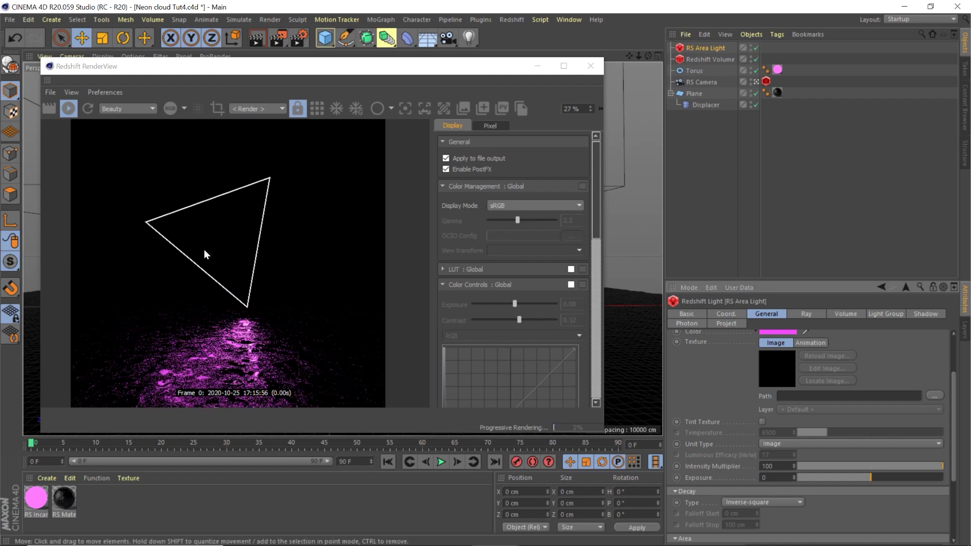
{"action": "left_click", "coordinate": [776, 465]}
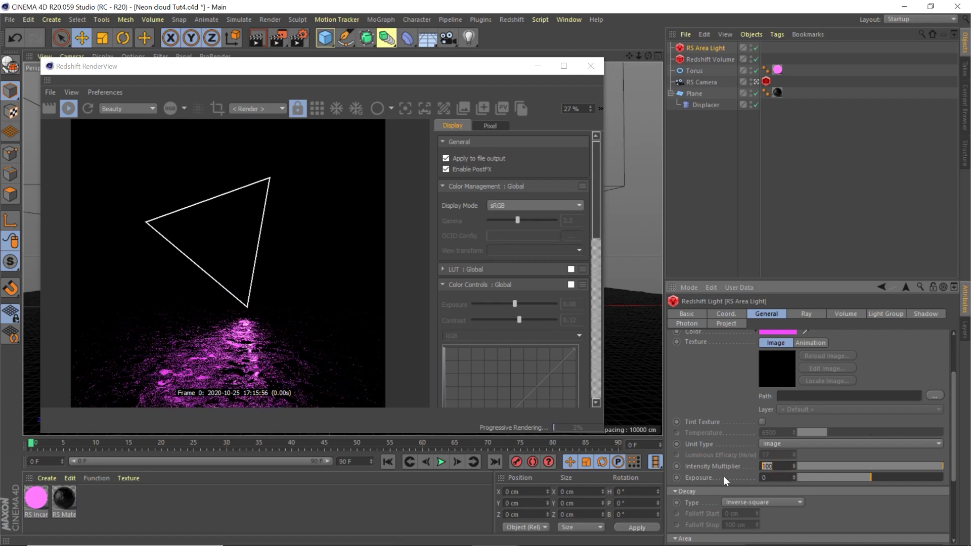
{"action": "type", "text": "5"}
{"action": "key", "text": "Return"}
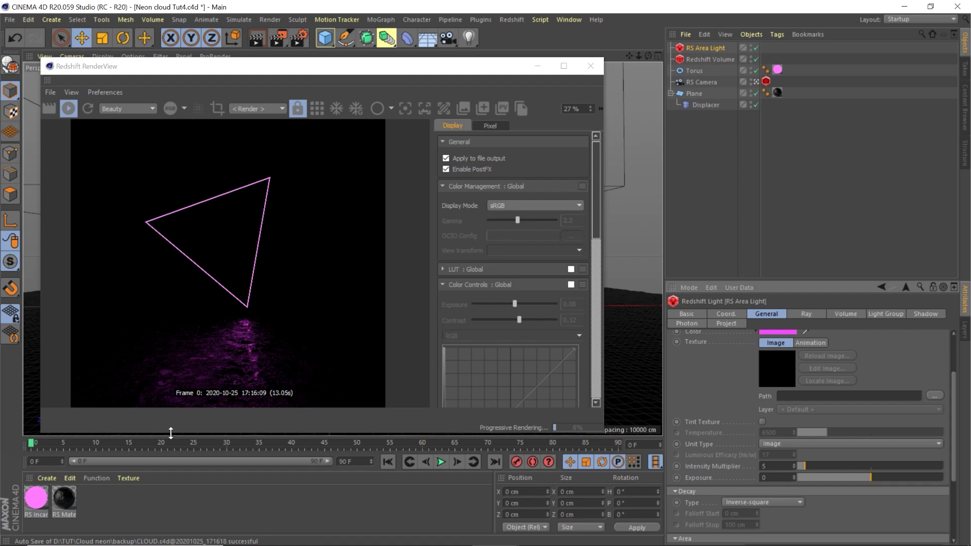
Duplicate the Torus and add a Redshift Object tag to the copy
{"action": "left_click", "coordinate": [693, 71]}
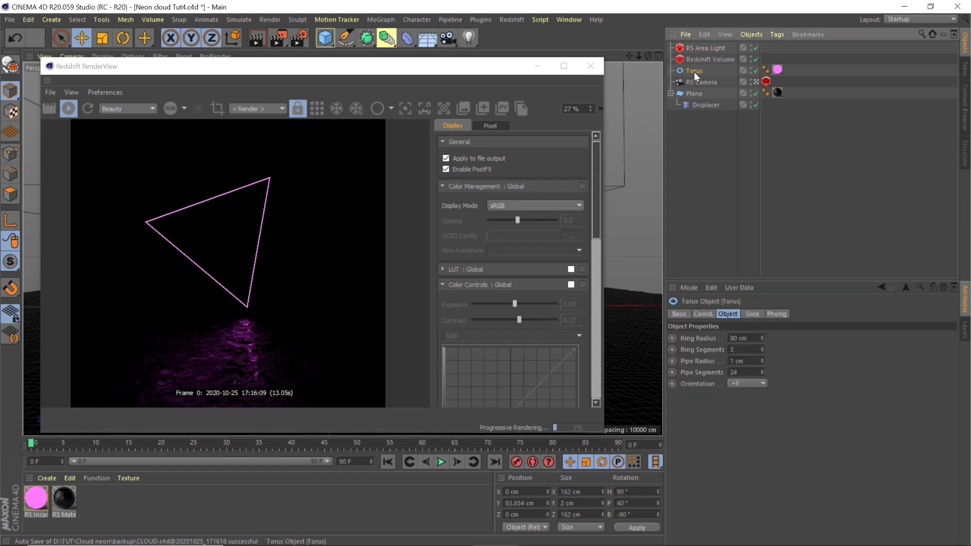
{"action": "left_click_drag", "start_coordinate": [694, 72], "coordinate": [693, 66], "text": "ctrl"}
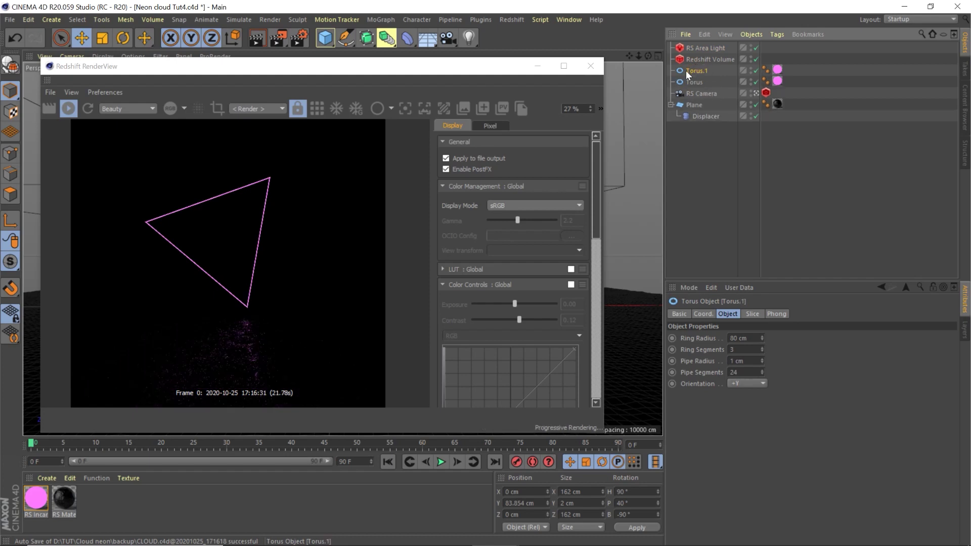
{"action": "left_click", "coordinate": [694, 69]}
{"action": "right_click", "coordinate": [697, 72]}
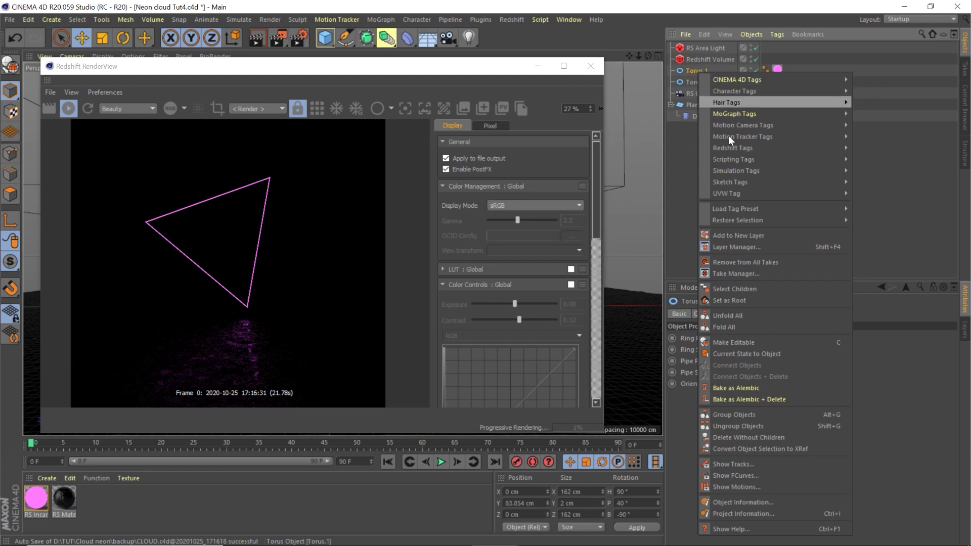
{"action": "mouse_move", "coordinate": [773, 147]}
{"action": "left_click", "coordinate": [875, 158]}
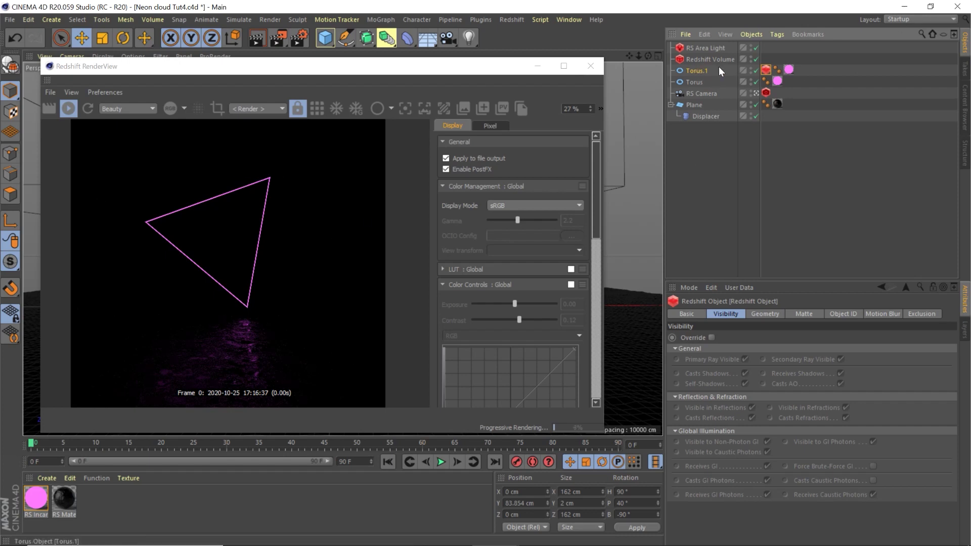
{"action": "left_click", "coordinate": [694, 70]}
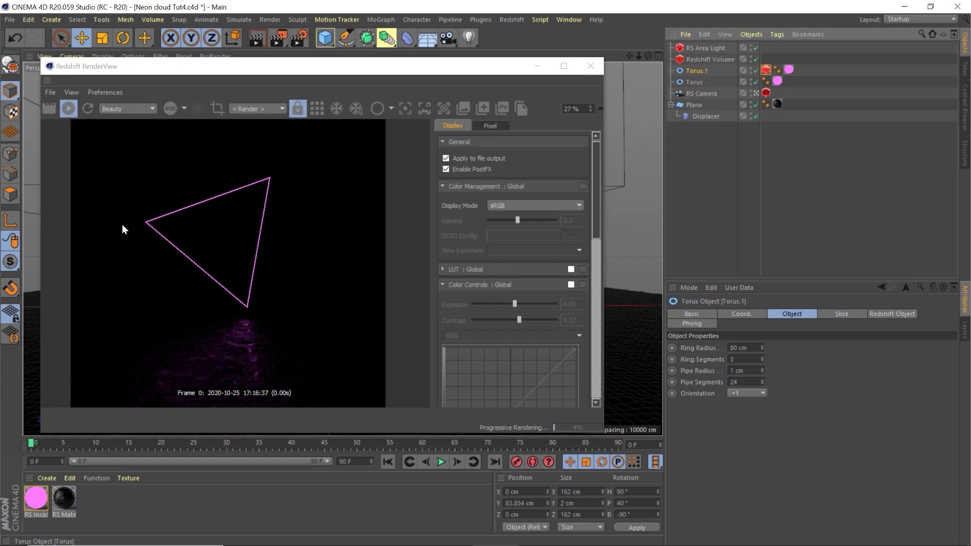
Change the RS Incandescent material's color to blue with hue 231° and close its shader graph
{"action": "double_click", "coordinate": [34, 498]}
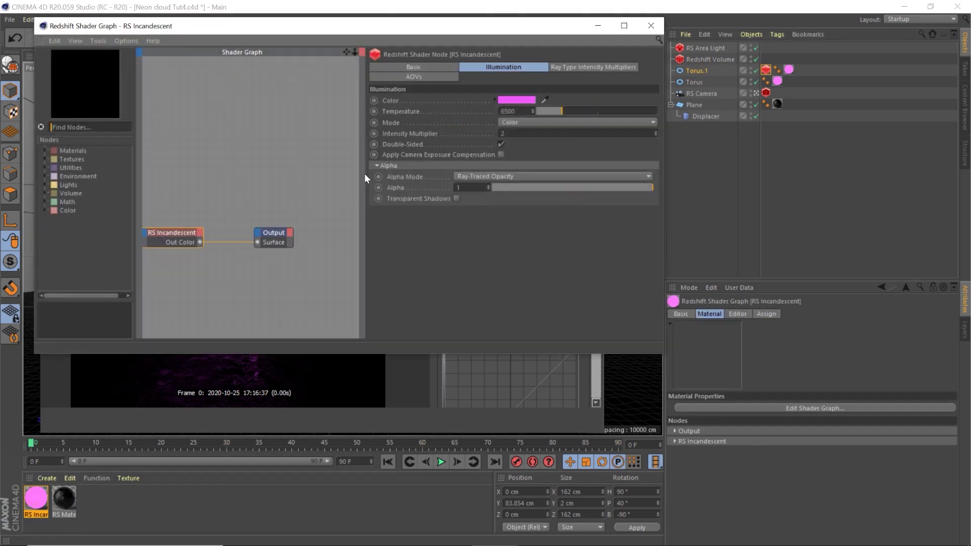
{"action": "left_click", "coordinate": [516, 100]}
{"action": "left_click", "coordinate": [558, 98]}
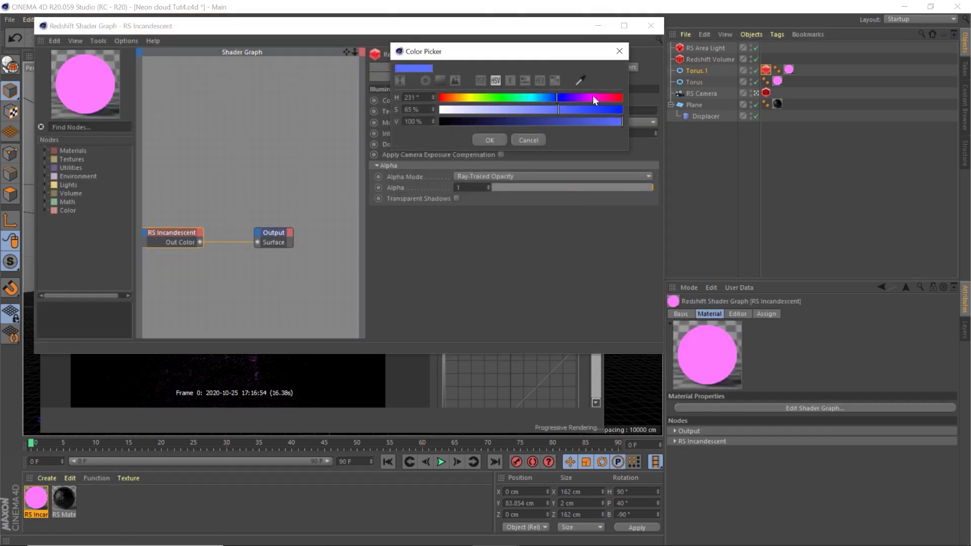
{"action": "left_click", "coordinate": [499, 138]}
{"action": "left_click", "coordinate": [651, 26]}
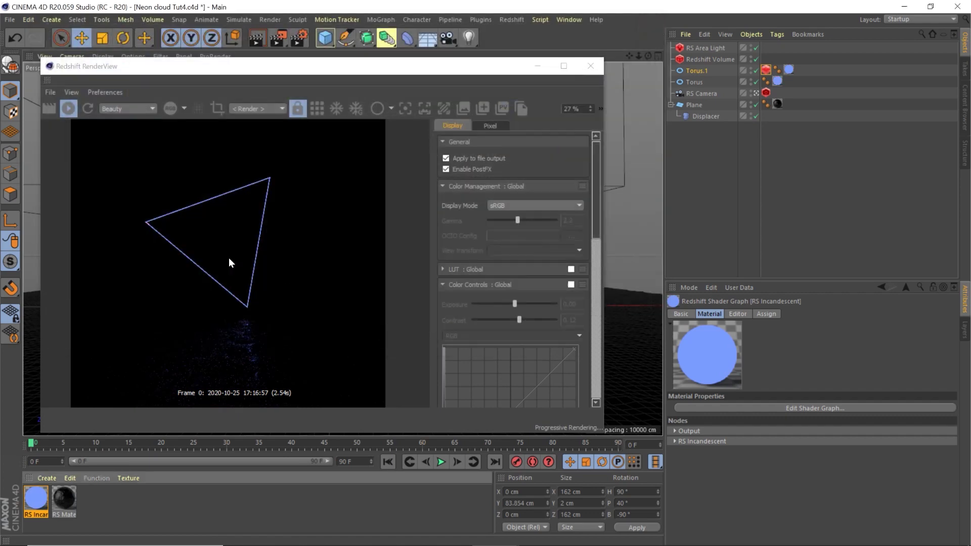
Override the visibility in Torus.1's Redshift Object tag, disabling Casts Shadows, Self-Shadows, Receives Shadows and Casts AO
{"action": "left_click", "coordinate": [700, 50]}
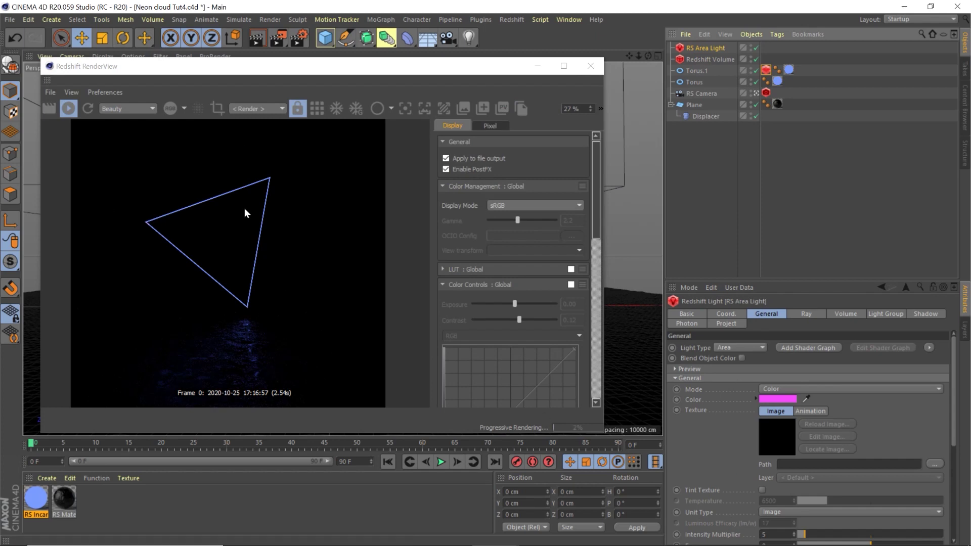
{"action": "left_click", "coordinate": [700, 70]}
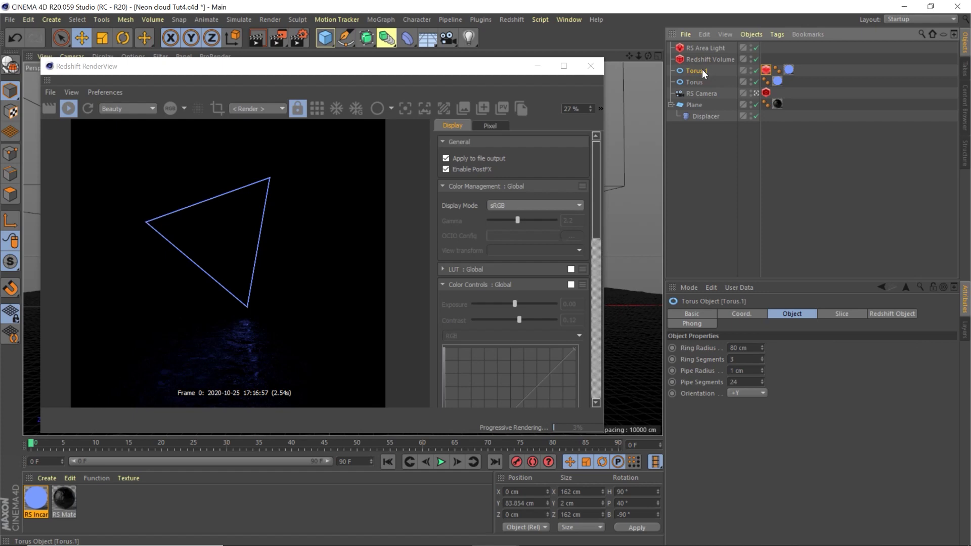
{"action": "left_click", "coordinate": [765, 70]}
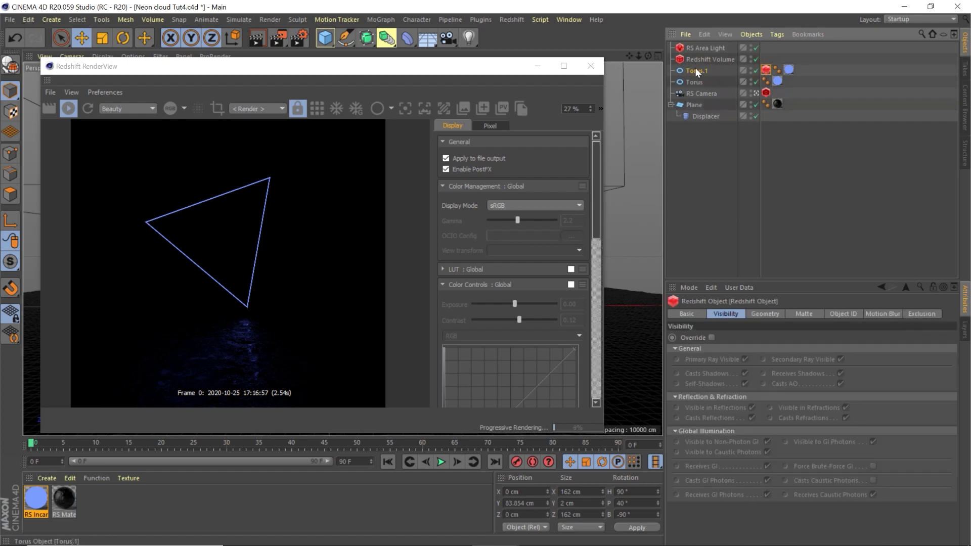
{"action": "left_click", "coordinate": [711, 338]}
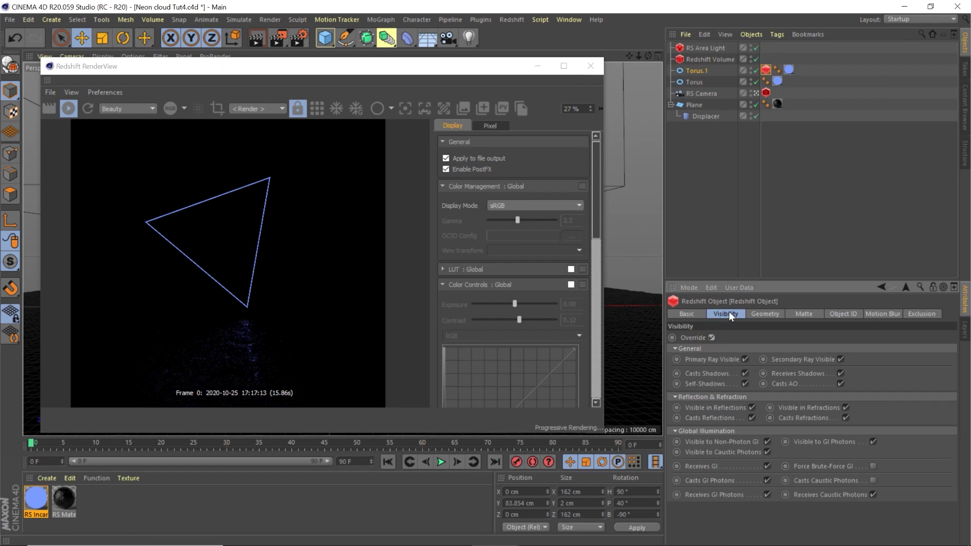
{"action": "left_click", "coordinate": [744, 374]}
{"action": "left_click", "coordinate": [745, 383]}
{"action": "left_click", "coordinate": [841, 373]}
{"action": "left_click", "coordinate": [840, 383]}
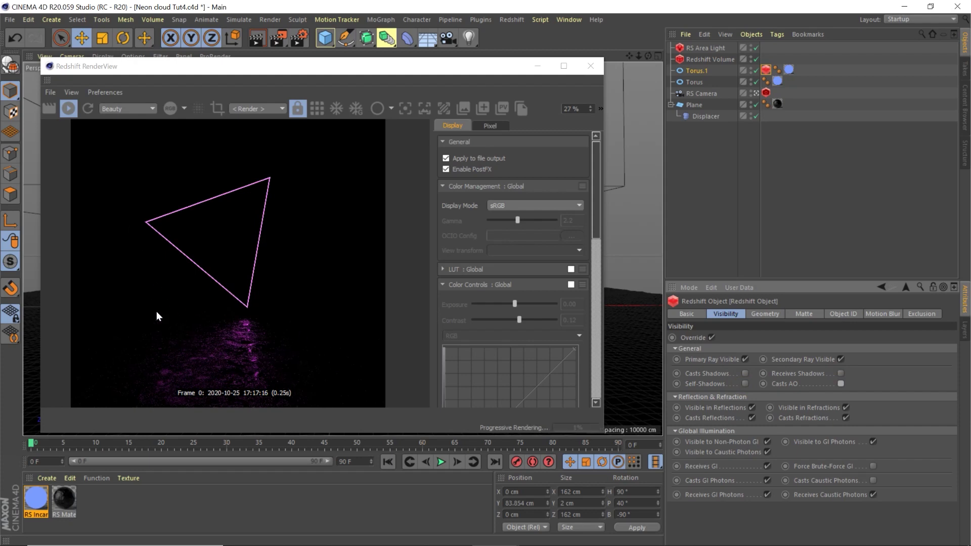
Make the RS Area Light itself invisible in the render by disabling its Visible option
{"action": "left_click", "coordinate": [220, 266]}
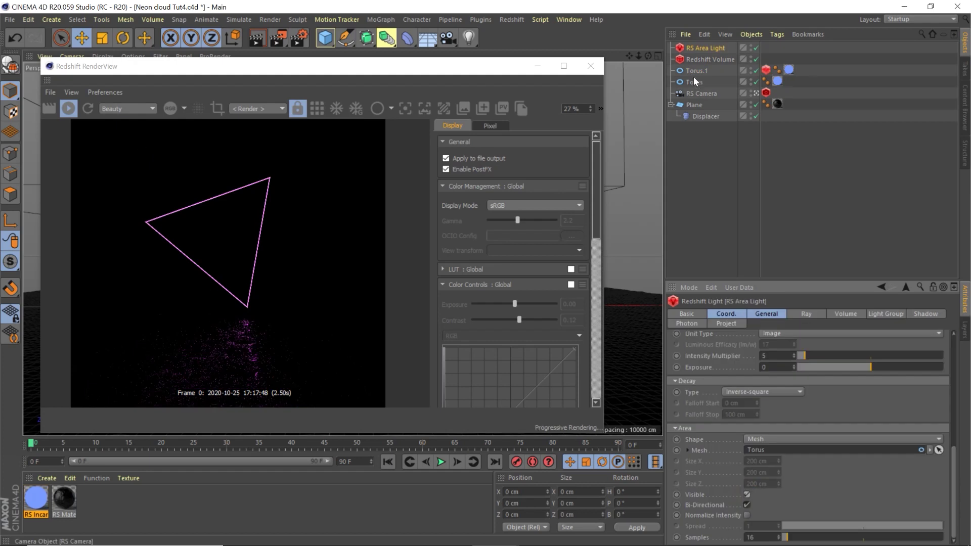
{"action": "left_click", "coordinate": [714, 49]}
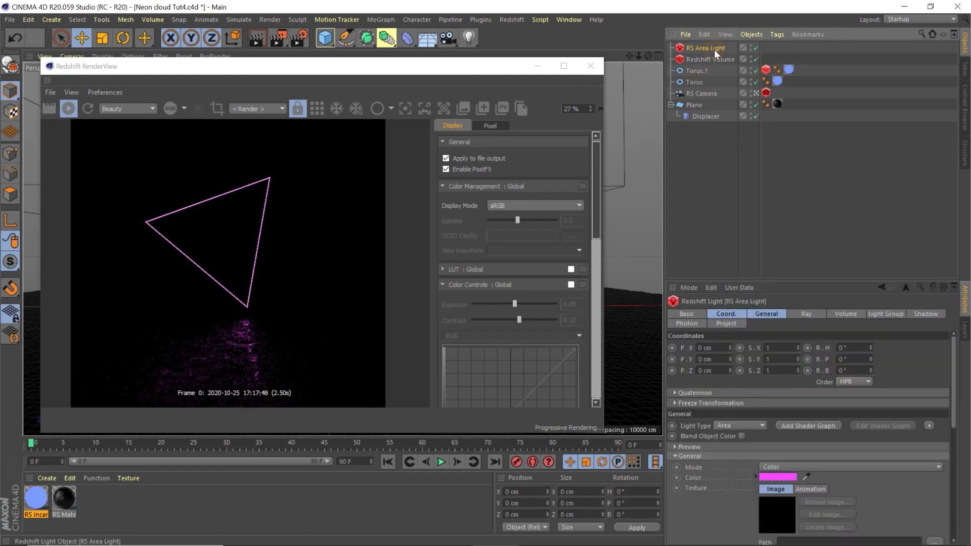
{"action": "scroll", "coordinate": [687, 435], "scroll_direction": "down", "scroll_amount": 5}
{"action": "left_click", "coordinate": [747, 495]}
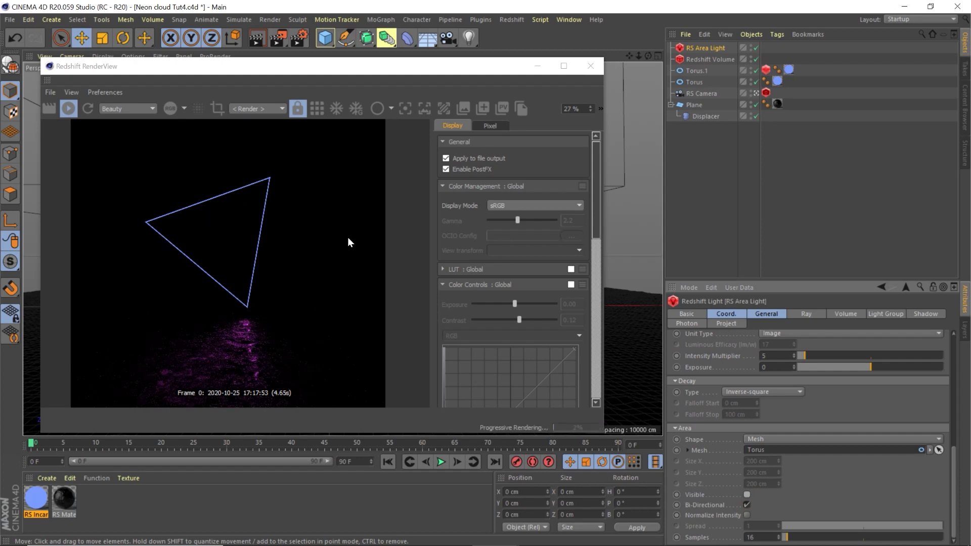
Change the RS Incandescent material's color to pink with hue 294° and close its shader graph
{"action": "double_click", "coordinate": [36, 499]}
{"action": "left_click", "coordinate": [516, 99]}
{"action": "left_click_drag", "start_coordinate": [564, 99], "coordinate": [596, 98]}
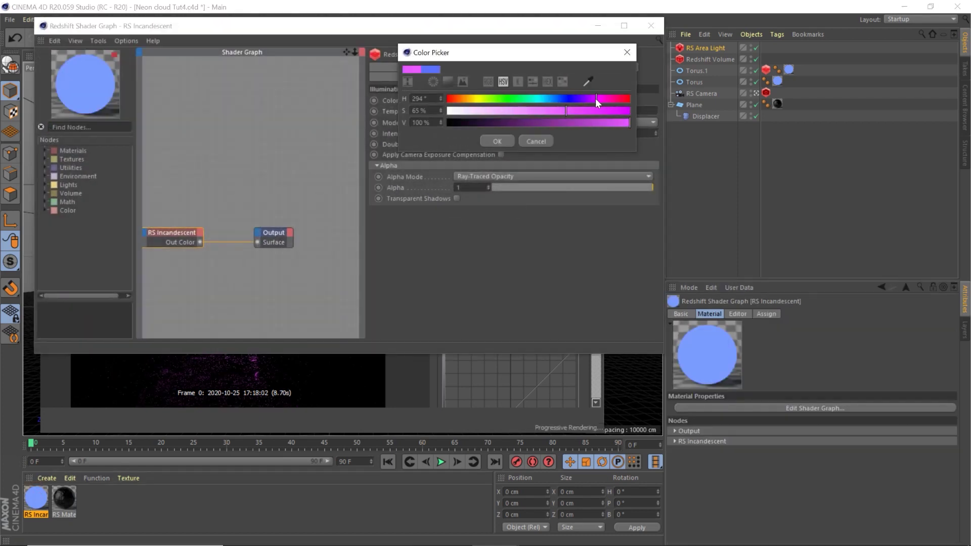
{"action": "left_click", "coordinate": [498, 141]}
{"action": "left_click", "coordinate": [650, 26]}
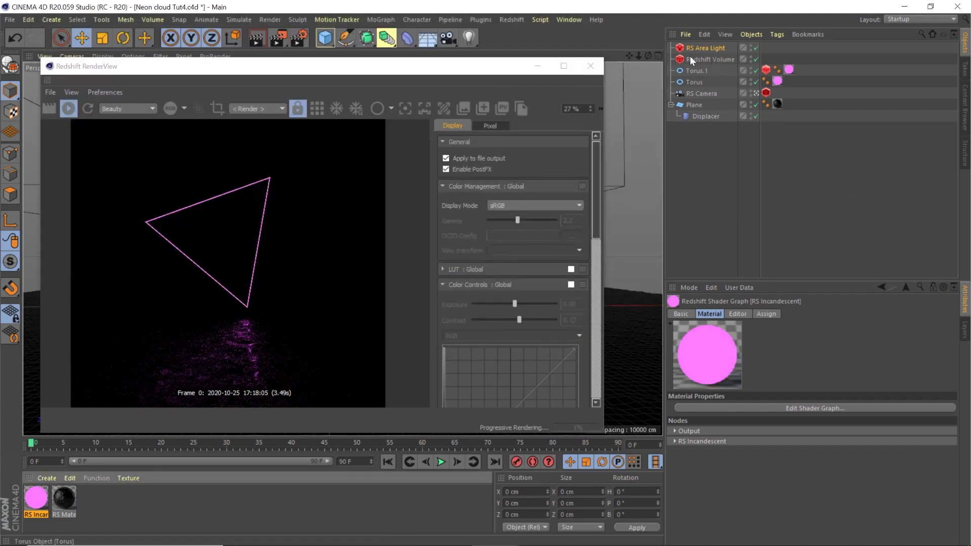
Try a stronger RS Area Light Intensity Multiplier of about 63, and return it to 5
{"action": "left_click", "coordinate": [704, 48]}
{"action": "scroll", "coordinate": [718, 455], "scroll_direction": "down", "scroll_amount": 5}
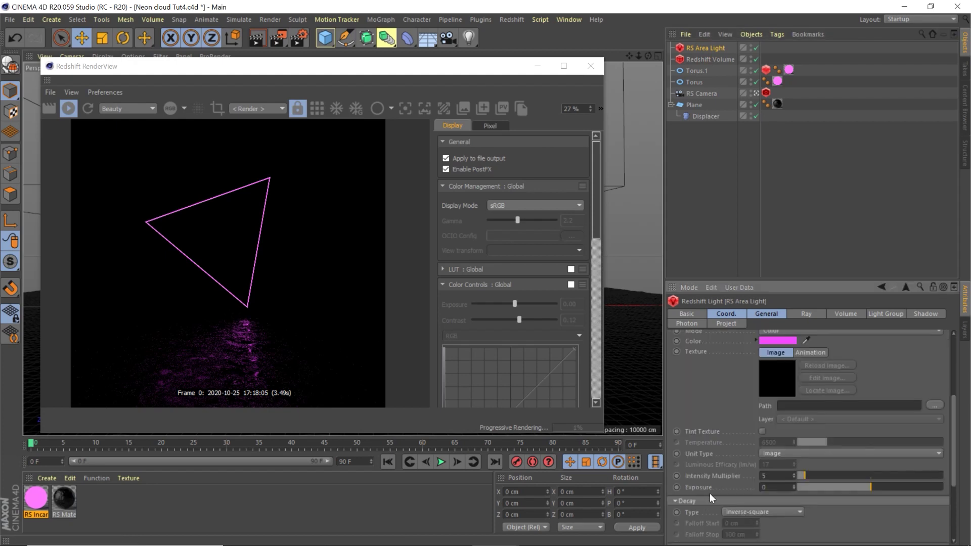
{"action": "left_click_drag", "start_coordinate": [800, 476], "coordinate": [890, 476]}
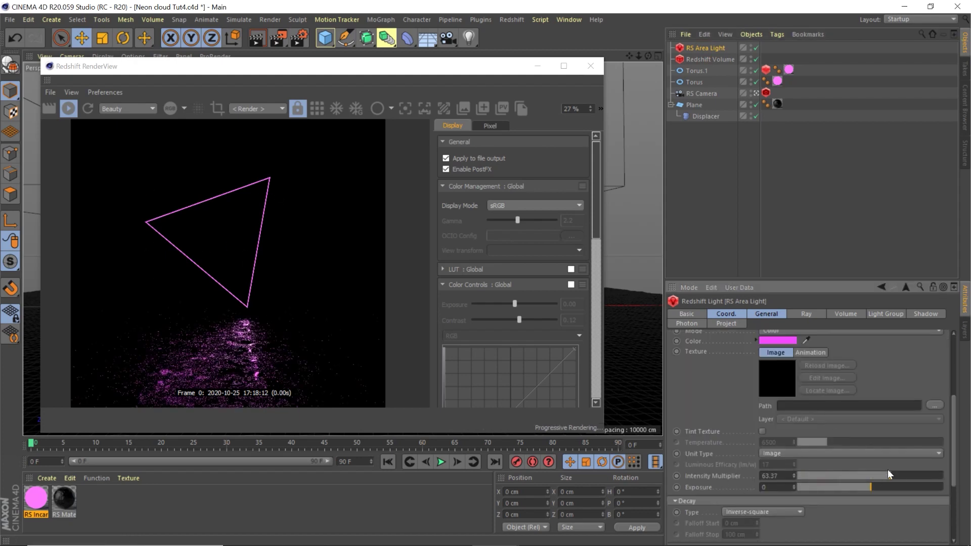
{"action": "left_click_drag", "start_coordinate": [839, 478], "coordinate": [806, 477]}
{"action": "type", "text": "5"}
{"action": "key", "text": "Return"}
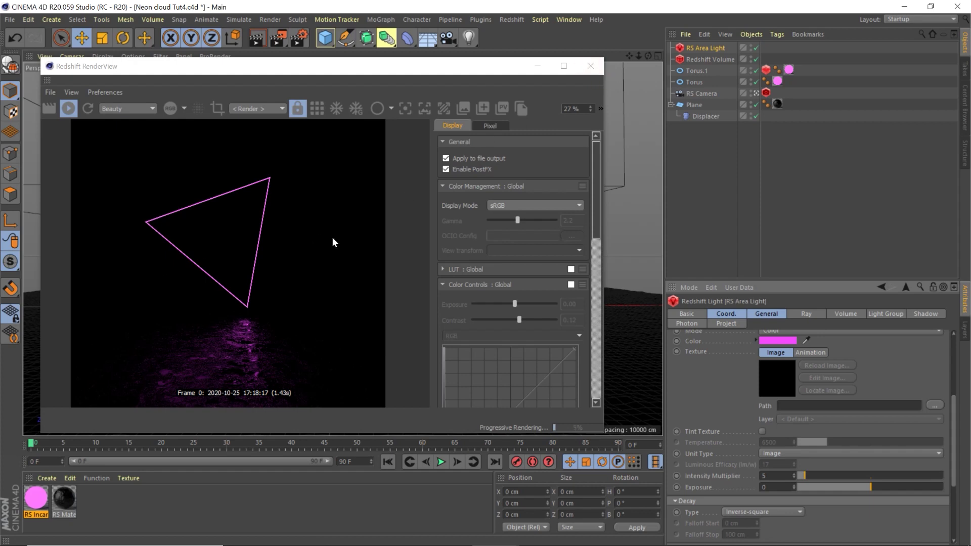
Close the Redshift RenderView and bring up the Redshift Volume's object properties
{"action": "left_click", "coordinate": [708, 59]}
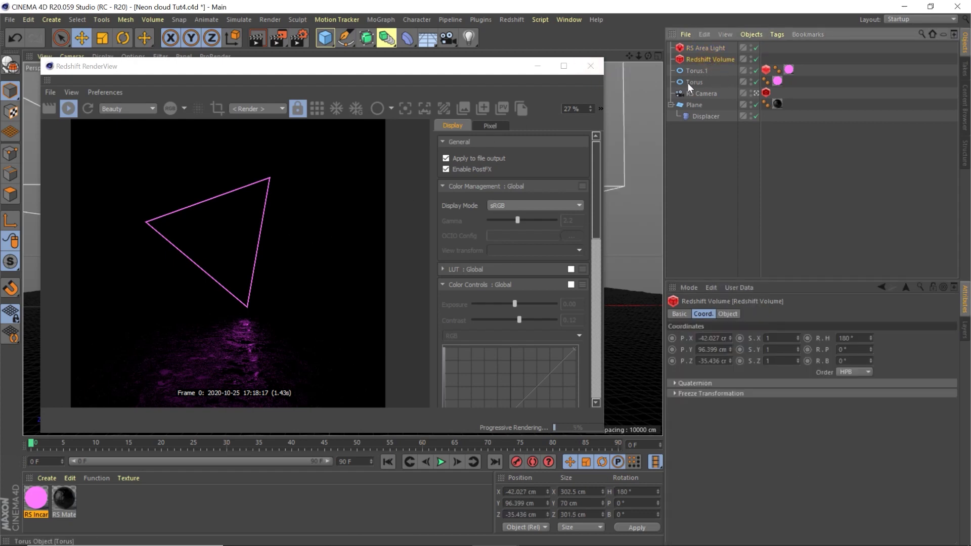
{"action": "left_click", "coordinate": [590, 66]}
{"action": "left_click", "coordinate": [679, 314]}
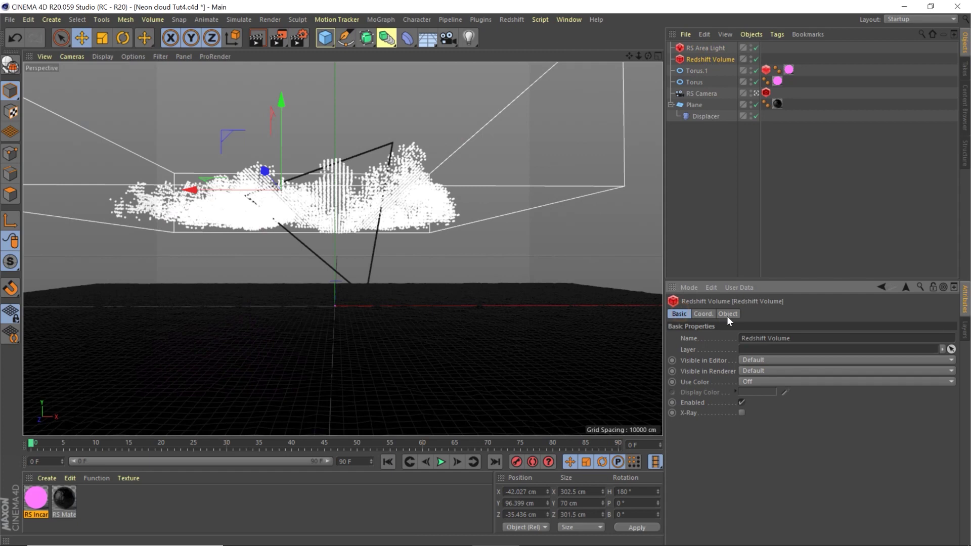
{"action": "left_click", "coordinate": [727, 314]}
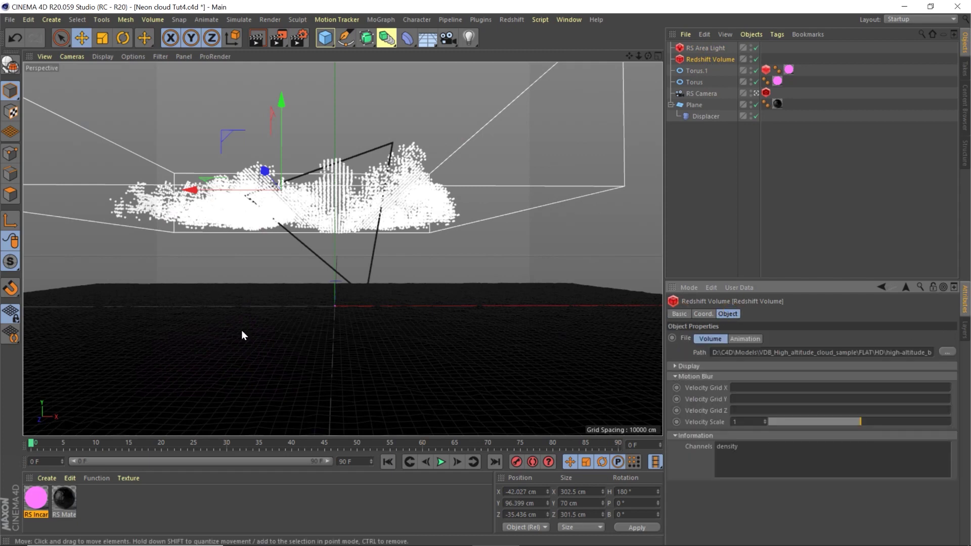
Create a Redshift Volume material and apply it to the Redshift Volume object
{"action": "left_click", "coordinate": [47, 478]}
{"action": "mouse_move", "coordinate": [50, 356]}
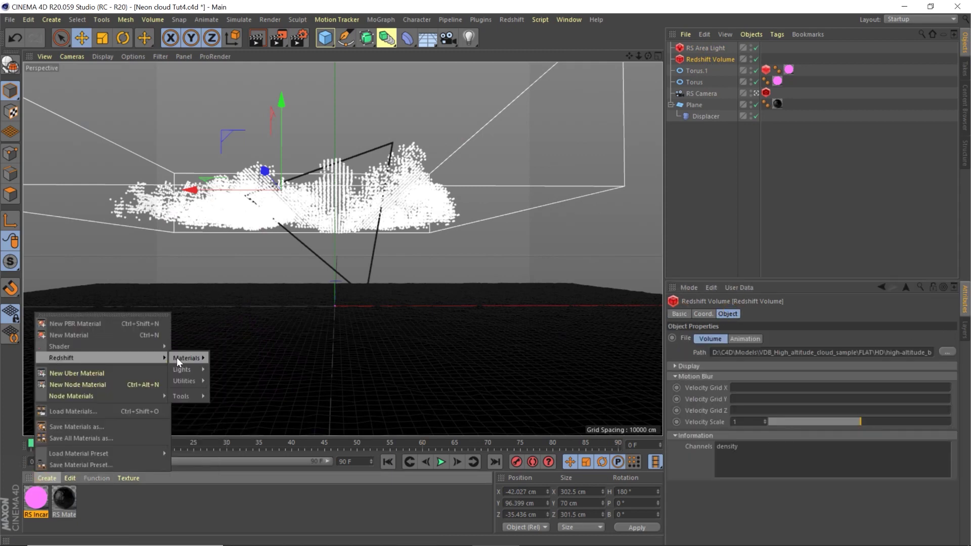
{"action": "mouse_move", "coordinate": [177, 357]}
{"action": "left_click", "coordinate": [230, 475]}
{"action": "left_click_drag", "start_coordinate": [38, 498], "coordinate": [706, 61]}
{"action": "left_click", "coordinate": [705, 60]}
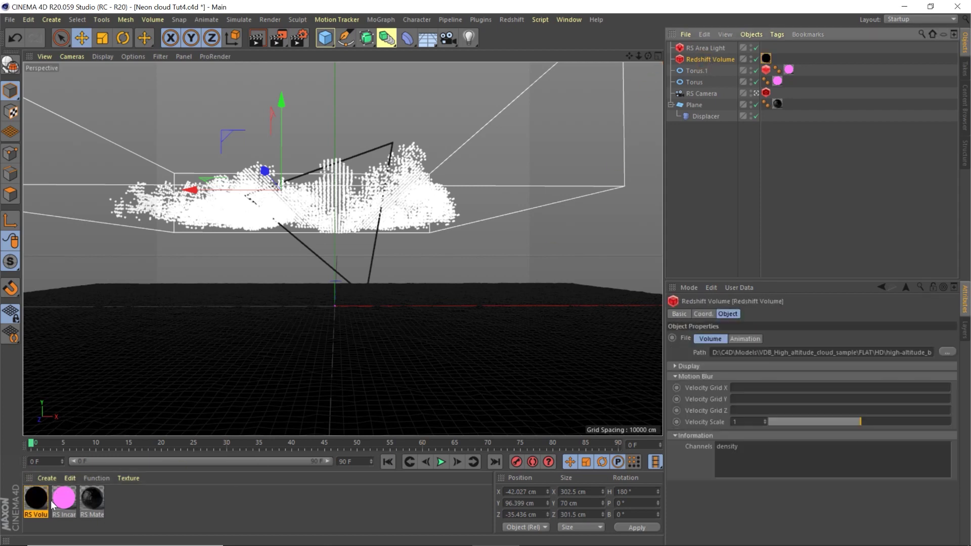
Open the RS Volume material's shader graph and set its Scatter channel to the Redshift Volume's density
{"action": "double_click", "coordinate": [39, 499]}
{"action": "left_click_drag", "start_coordinate": [439, 38], "coordinate": [248, 60]}
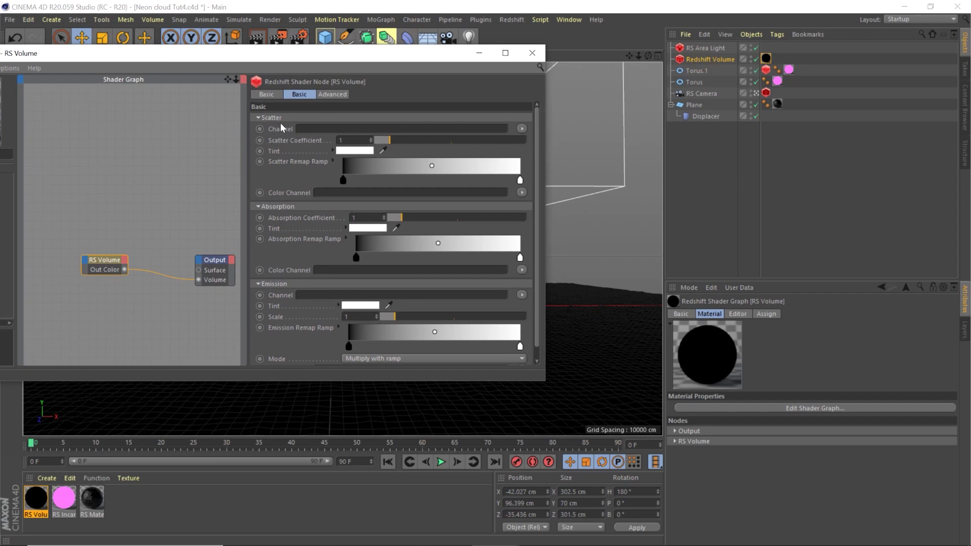
{"action": "left_click", "coordinate": [522, 129]}
{"action": "mouse_move", "coordinate": [537, 145]}
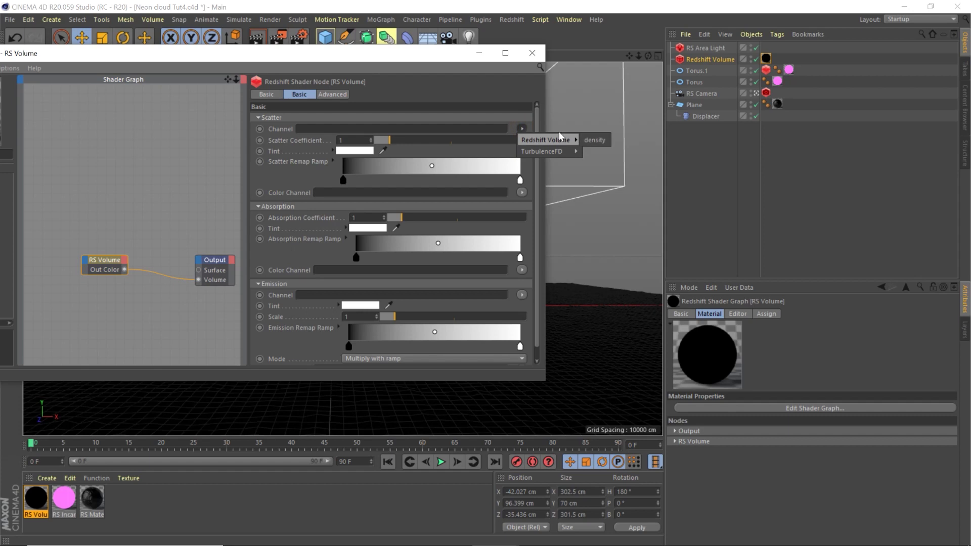
{"action": "left_click", "coordinate": [599, 143]}
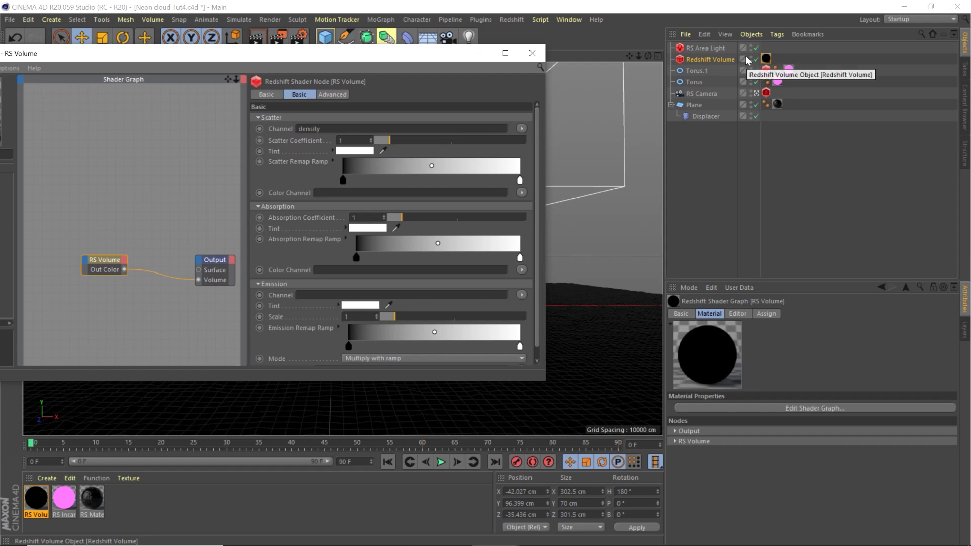
Review the TurbulenceFD options for the Scatter channel and bring the whole shader graph window into view
{"action": "left_click", "coordinate": [521, 129]}
{"action": "mouse_move", "coordinate": [540, 151]}
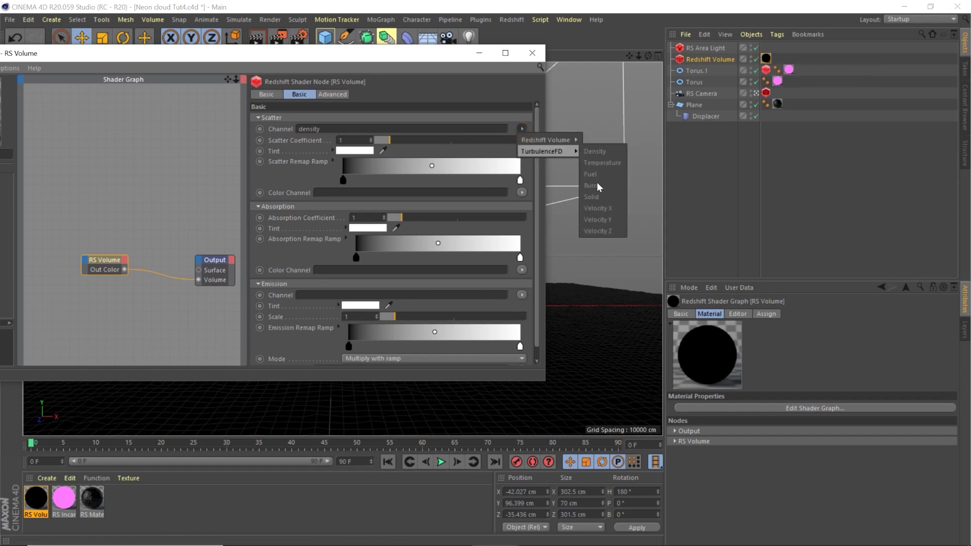
{"action": "left_click", "coordinate": [275, 178]}
{"action": "left_click_drag", "start_coordinate": [227, 54], "coordinate": [308, 111]}
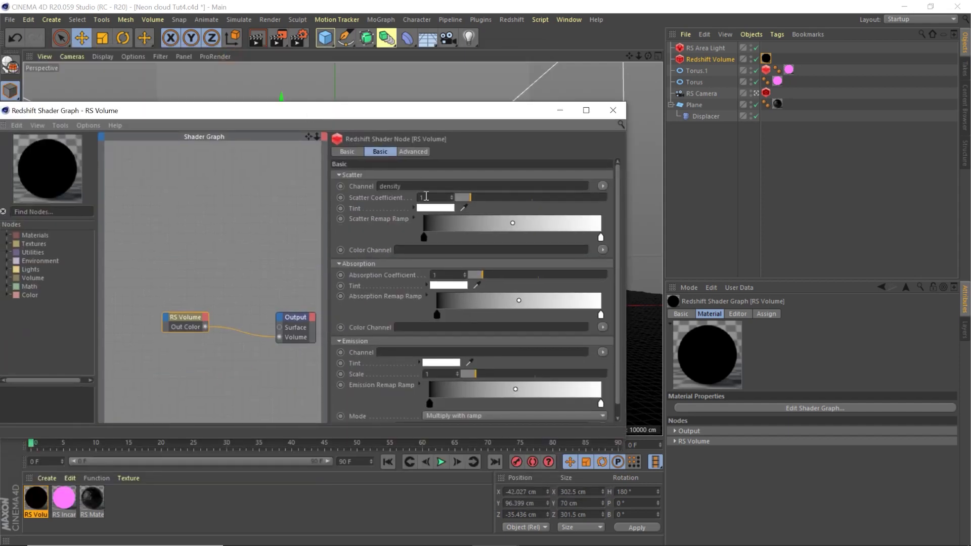
Set the RS Volume shader's Scatter Coefficient to 1.25
{"action": "left_click", "coordinate": [427, 197]}
{"action": "type", "text": "0.1"}
{"action": "key", "text": "Return"}
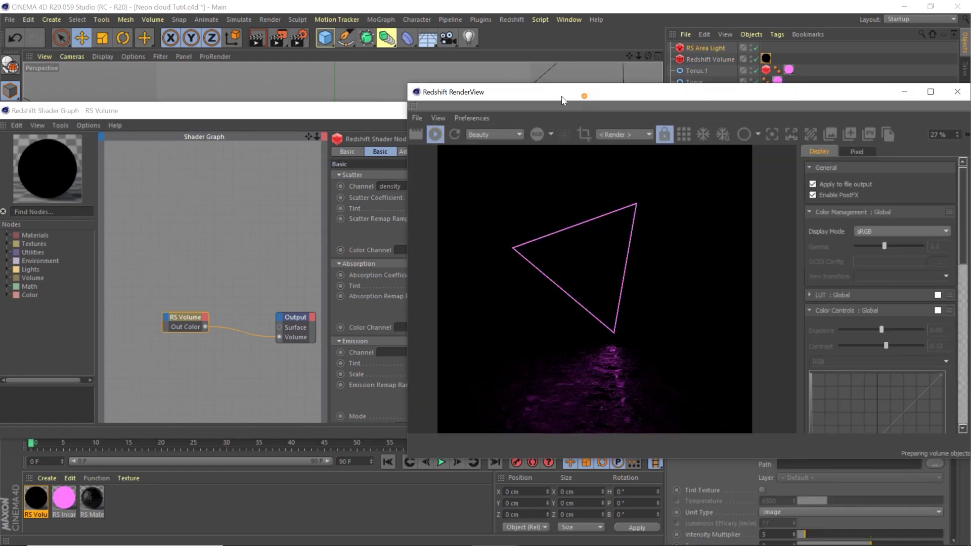
Move the Redshift RenderView clear of the object properties and set the RS Area Light's volume Contribution Scale to 1
{"action": "left_click_drag", "start_coordinate": [563, 100], "coordinate": [270, 79]}
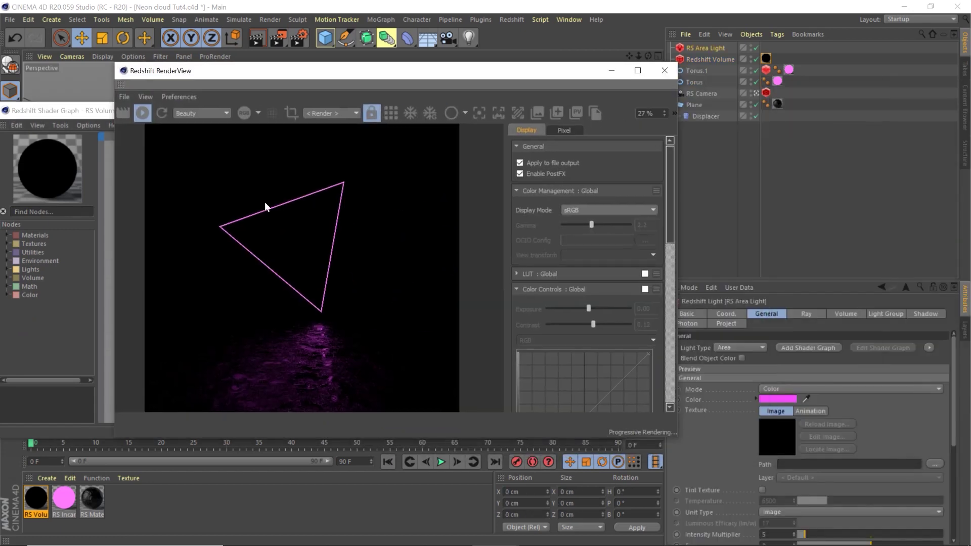
{"action": "left_click", "coordinate": [696, 47]}
{"action": "left_click", "coordinate": [839, 313]}
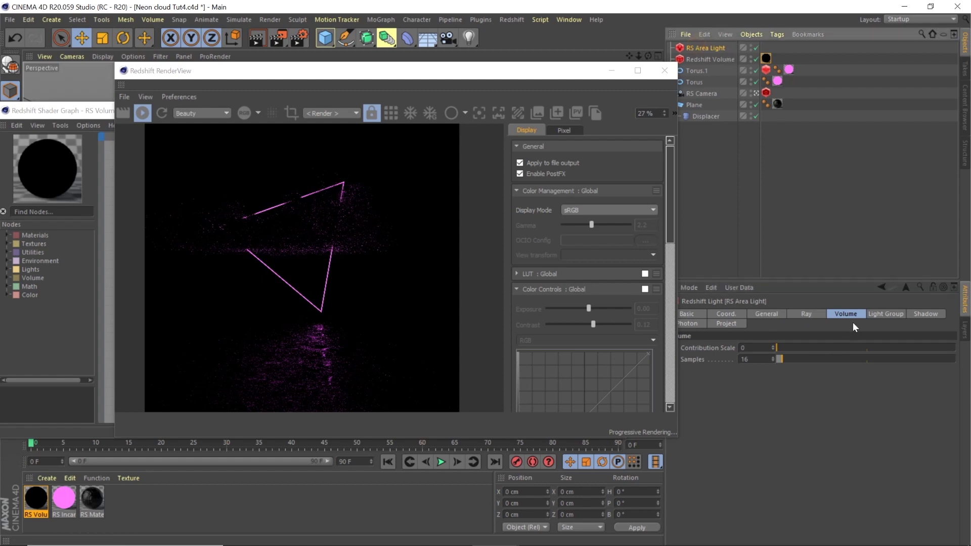
{"action": "left_click_drag", "start_coordinate": [780, 347], "coordinate": [799, 378]}
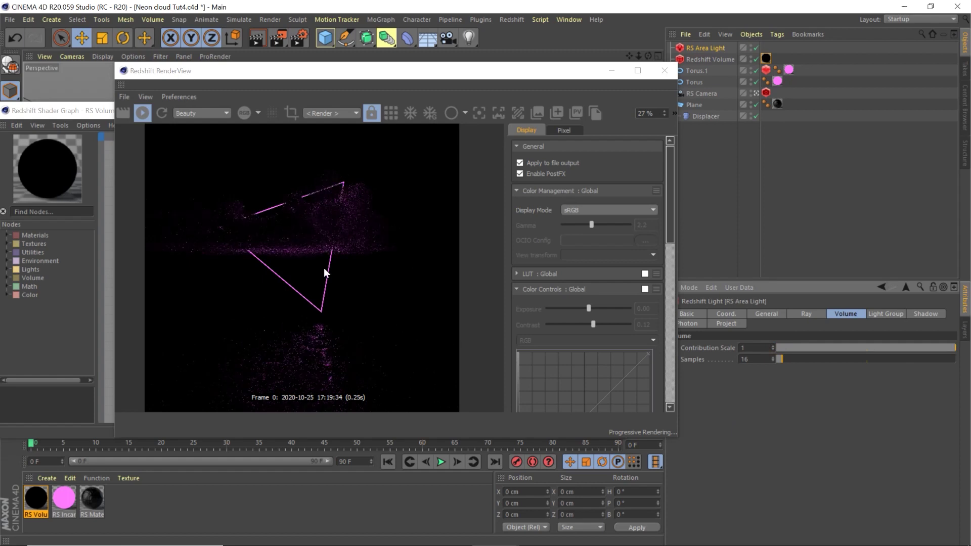
Review the RS Volume shader's scatter settings beside the render and close the Redshift RenderView
{"action": "left_click_drag", "start_coordinate": [404, 73], "coordinate": [610, 88]}
{"action": "left_click", "coordinate": [247, 110]}
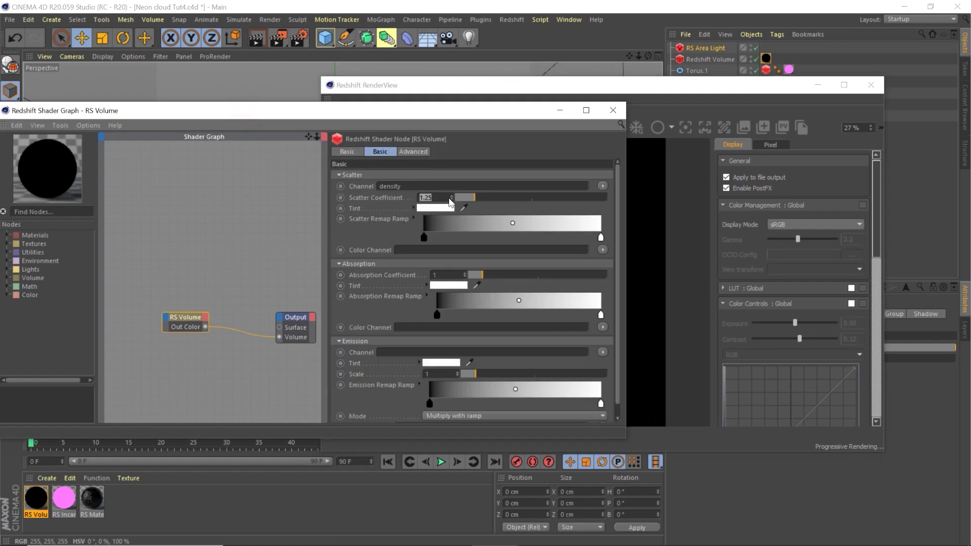
{"action": "left_click_drag", "start_coordinate": [407, 110], "coordinate": [192, 98]}
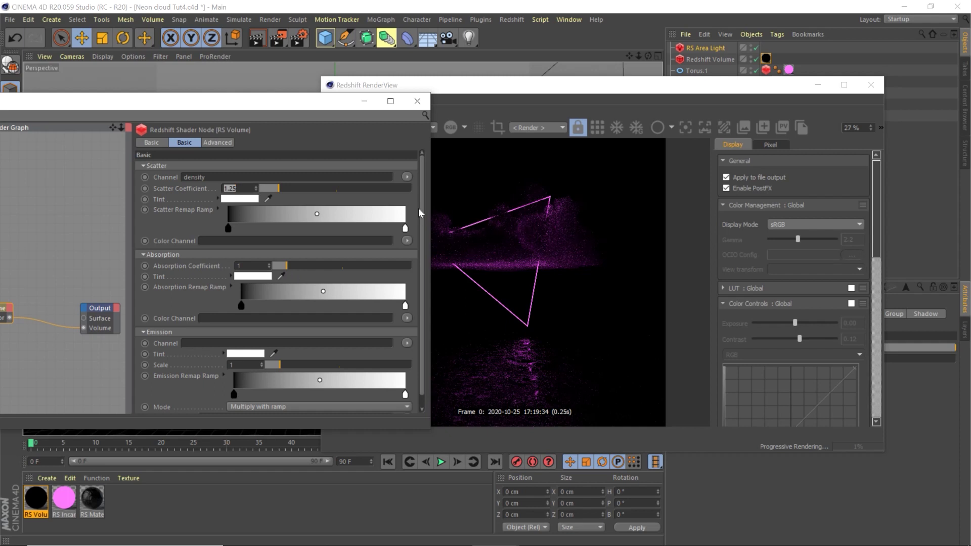
{"action": "left_click", "coordinate": [433, 112]}
{"action": "left_click_drag", "start_coordinate": [559, 90], "coordinate": [300, 63]}
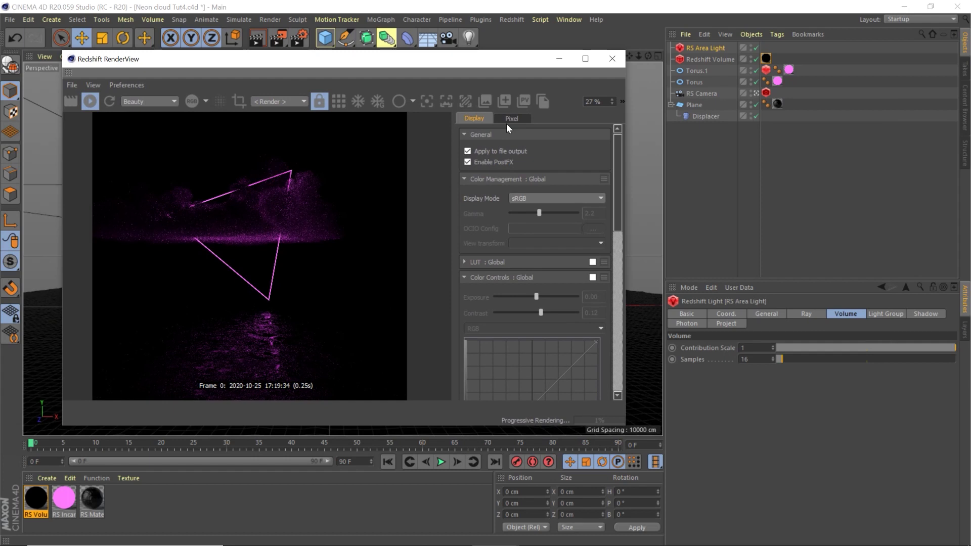
{"action": "left_click", "coordinate": [612, 58]}
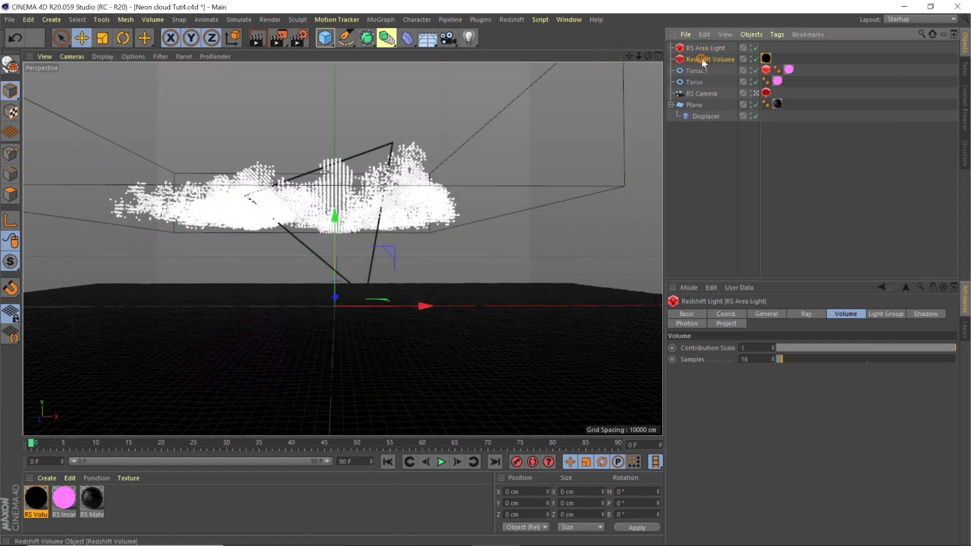
Duplicate the Redshift Volume downward to about Y 55.75 cm and flip the copy upside down with a -180° bank
{"action": "left_click", "coordinate": [702, 58]}
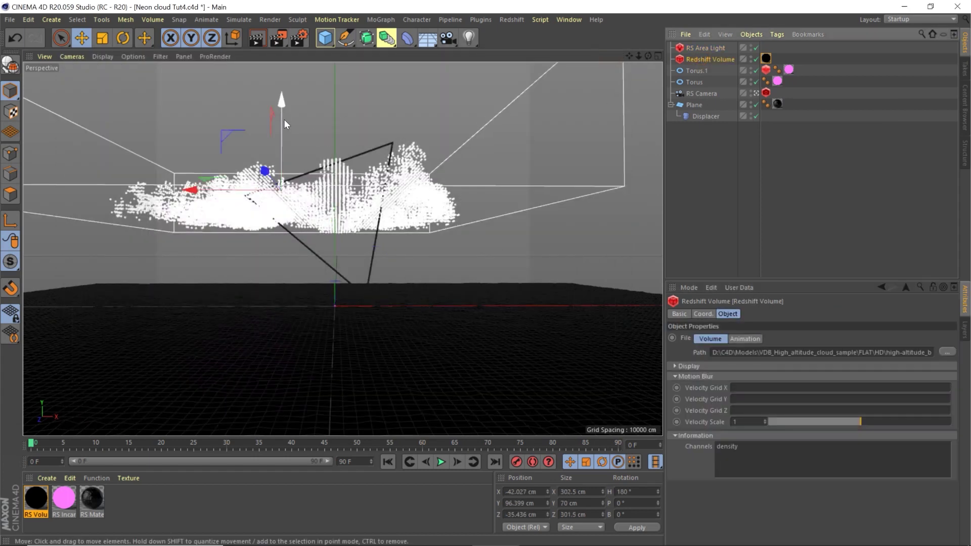
{"action": "left_click_drag", "start_coordinate": [282, 107], "coordinate": [282, 157], "text": "ctrl"}
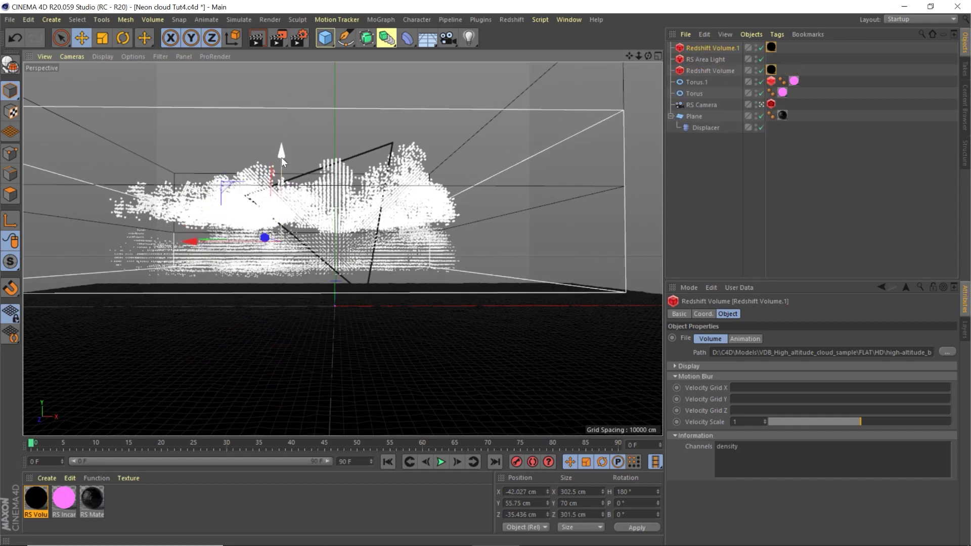
{"action": "key", "text": "r"}
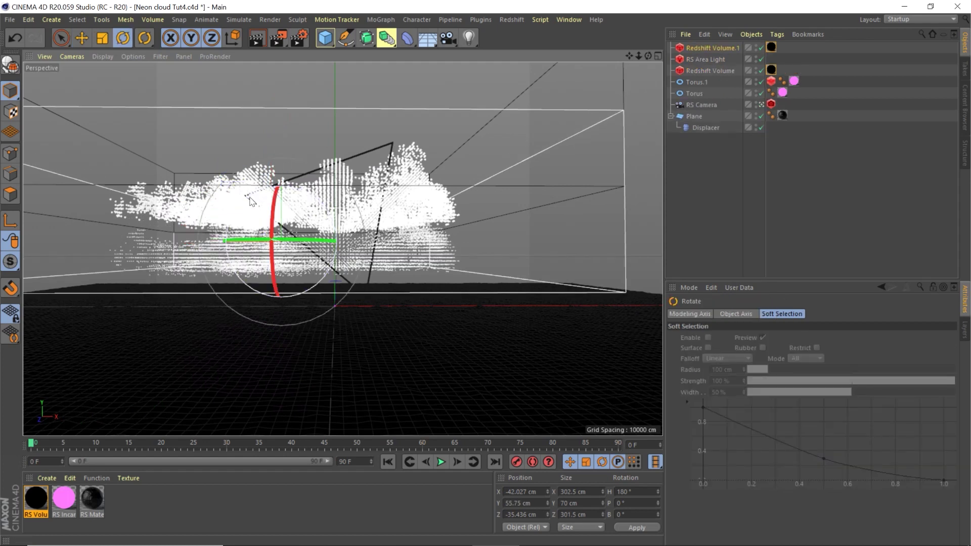
{"action": "left_click_drag", "start_coordinate": [244, 197], "coordinate": [348, 322]}
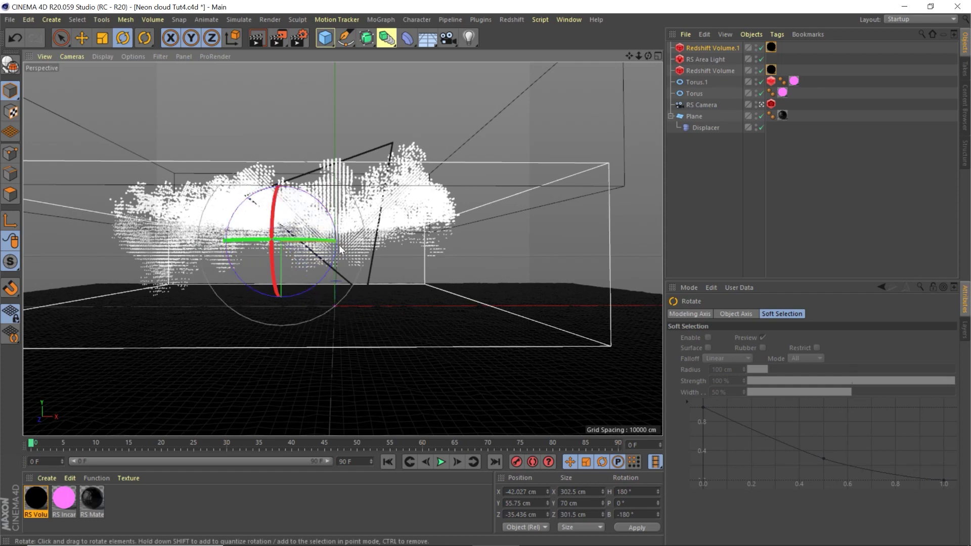
Offset the flipped cloud copy in the front and top views to about X -30.5, Y 46.6, Z -75.8 cm
{"action": "middle_click", "coordinate": [412, 241]}
{"action": "middle_click", "coordinate": [469, 314]}
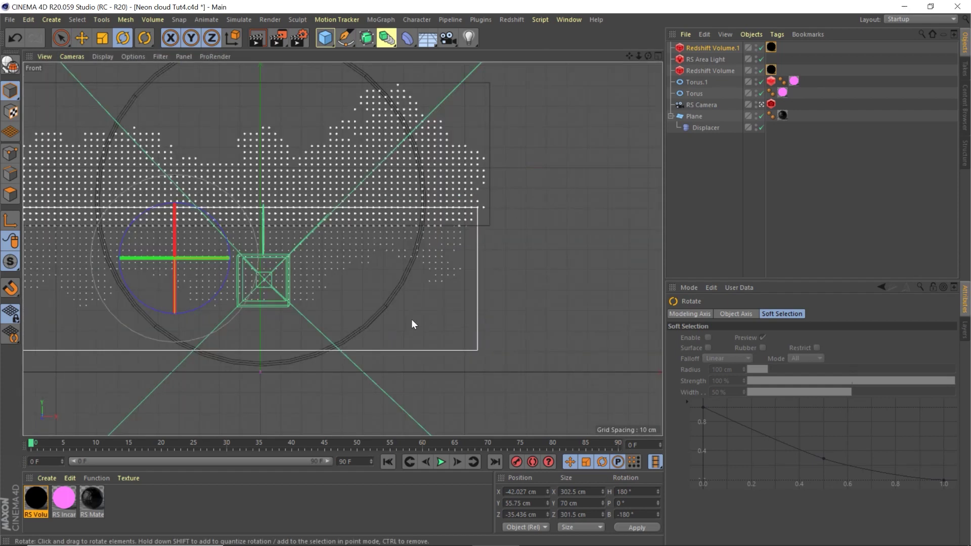
{"action": "key", "text": "e"}
{"action": "left_click_drag", "start_coordinate": [169, 287], "coordinate": [204, 305]}
{"action": "middle_click", "coordinate": [327, 220]}
{"action": "middle_click", "coordinate": [389, 235]}
{"action": "left_click_drag", "start_coordinate": [334, 332], "coordinate": [326, 374]}
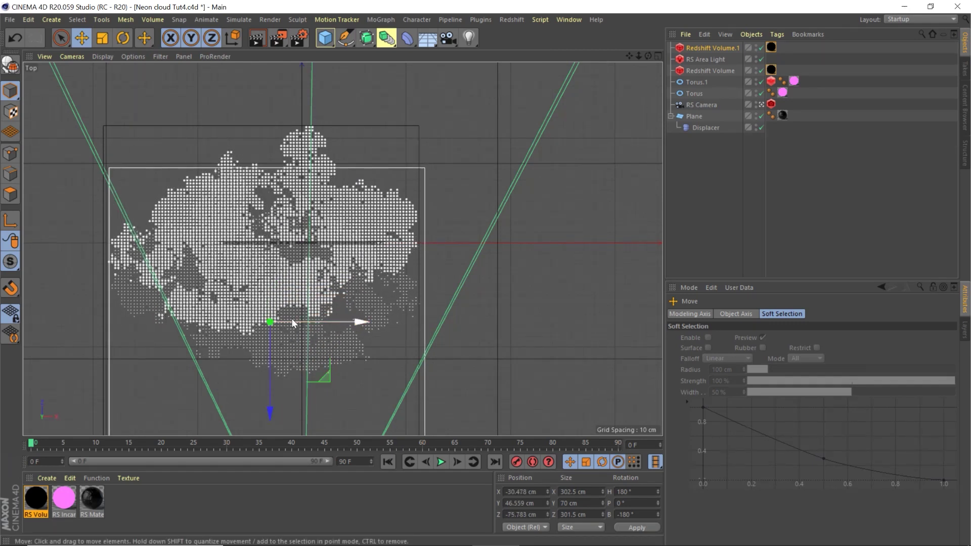
{"action": "middle_click", "coordinate": [310, 272]}
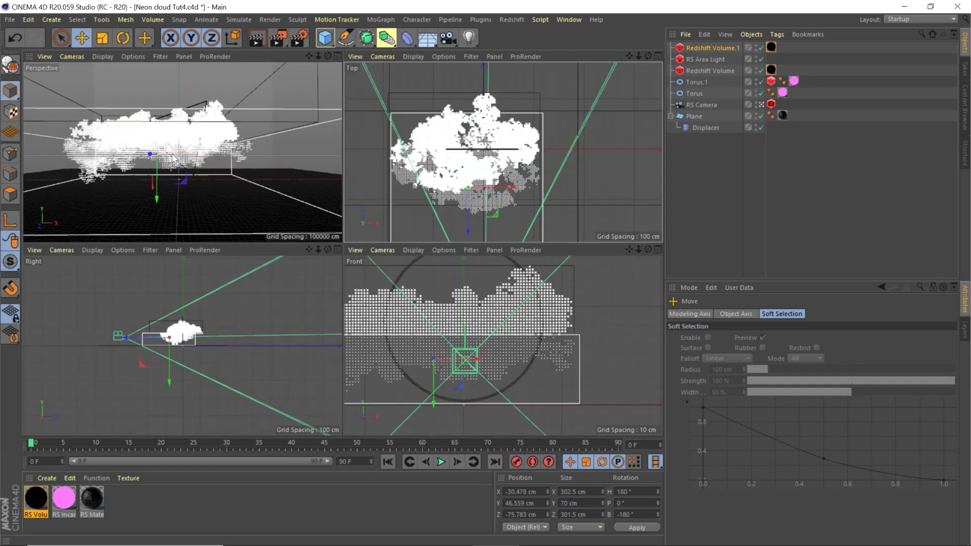
{"action": "middle_click", "coordinate": [155, 153]}
Lower the RS Camera to about Y 40.5 cm with a 1.84° pitch, and place the RS Area Light first in the object list
{"action": "left_click", "coordinate": [702, 103]}
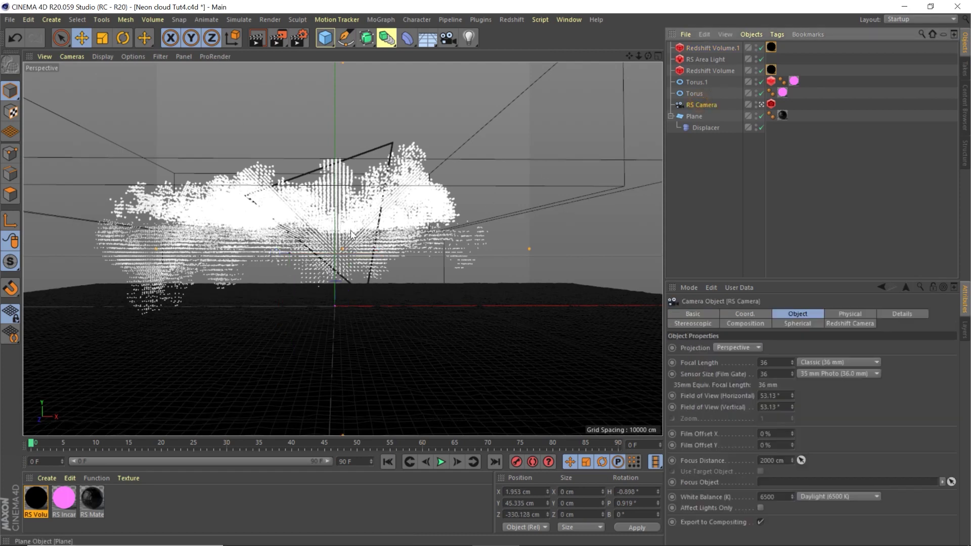
{"action": "left_click_drag", "start_coordinate": [334, 242], "coordinate": [334, 240], "text": "alt"}
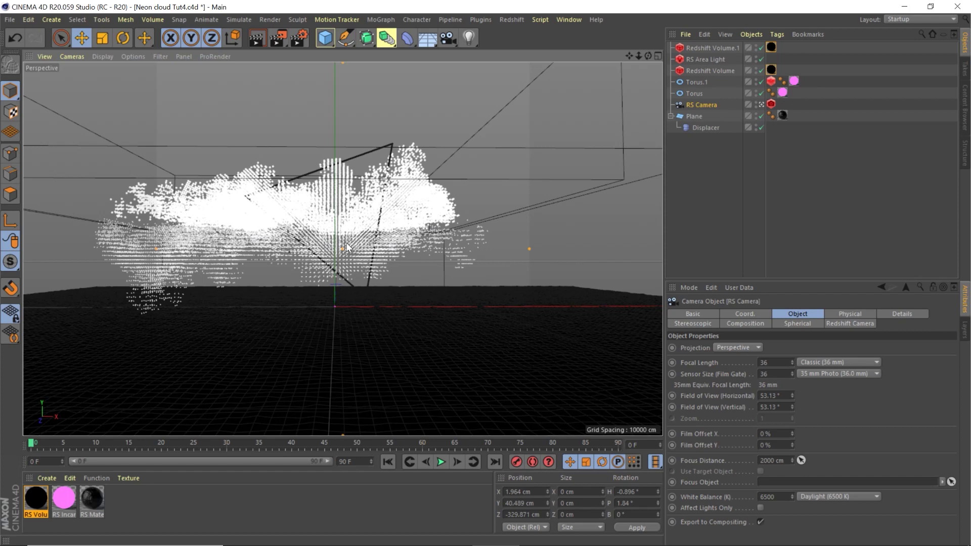
{"action": "left_click_drag", "start_coordinate": [709, 49], "coordinate": [705, 44]}
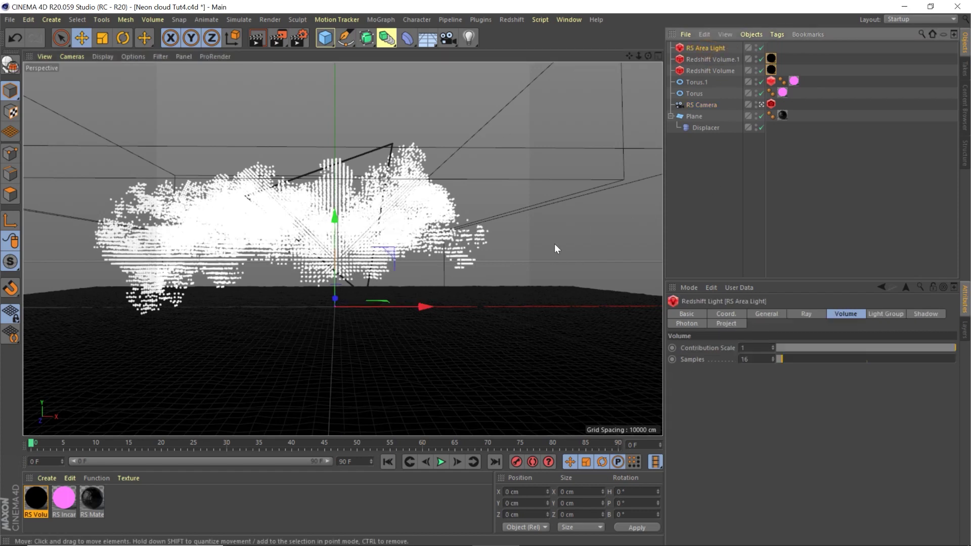
Add a second Redshift area light and raise it above the clouds to about Y 306 cm
{"action": "left_click", "coordinate": [512, 19]}
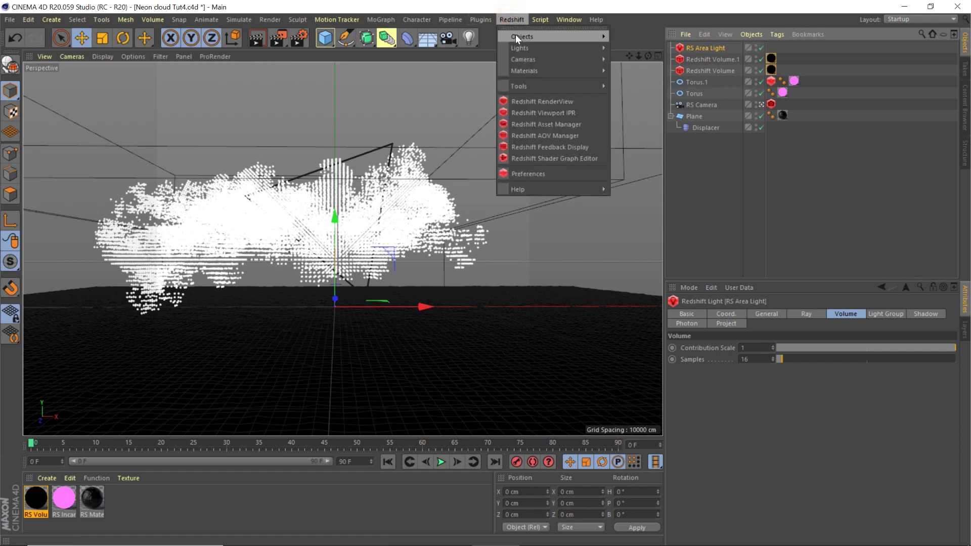
{"action": "mouse_move", "coordinate": [520, 49]}
{"action": "left_click", "coordinate": [636, 85]}
{"action": "middle_click", "coordinate": [345, 280]}
{"action": "scroll", "coordinate": [468, 223], "scroll_direction": "down", "scroll_amount": 2}
{"action": "scroll", "coordinate": [453, 331], "scroll_direction": "down", "scroll_amount": 5}
{"action": "left_click_drag", "start_coordinate": [452, 332], "coordinate": [453, 267]}
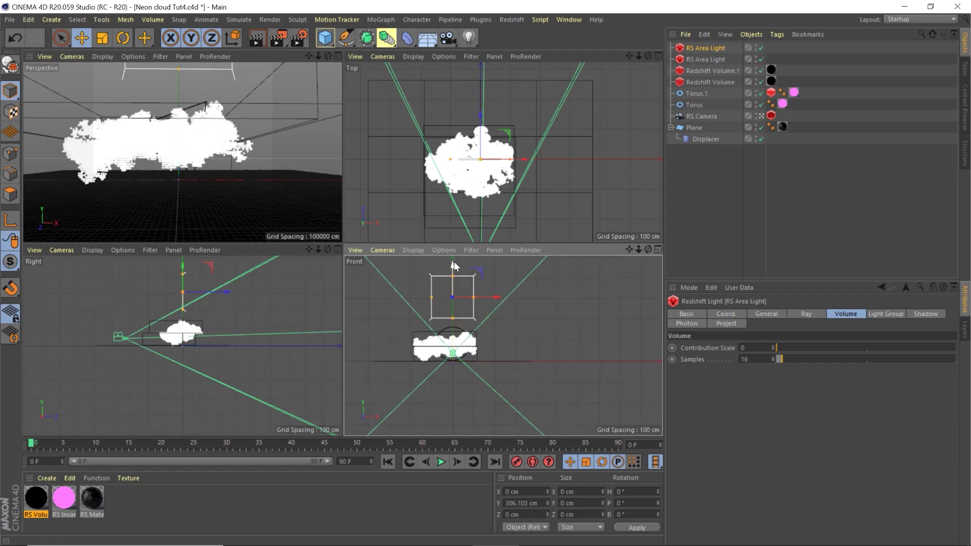
Rotate the new area light to a -90° pitch so it faces down, and widen it beyond both sides of the clouds
{"action": "key", "text": "r"}
{"action": "left_click_drag", "start_coordinate": [452, 311], "coordinate": [451, 311]}
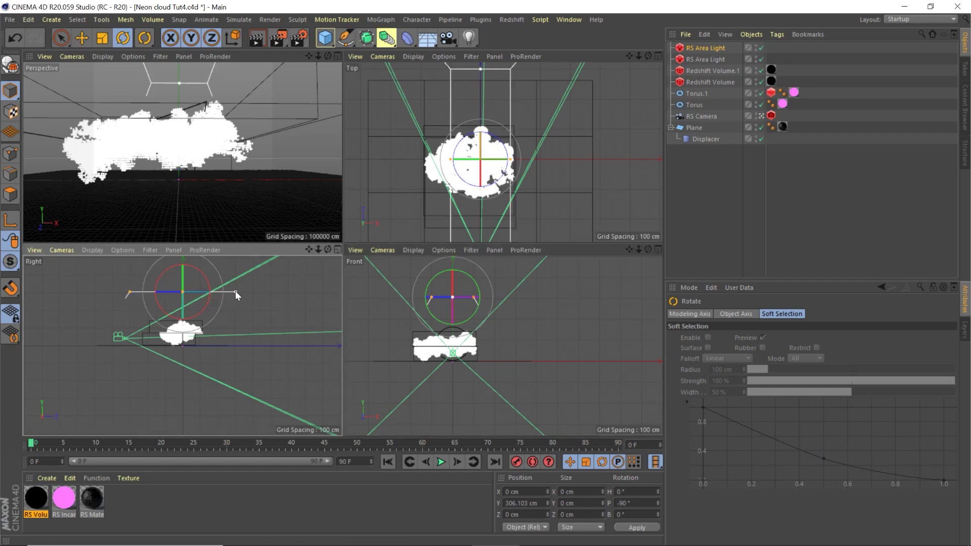
{"action": "left_click_drag", "start_coordinate": [410, 163], "coordinate": [384, 165]}
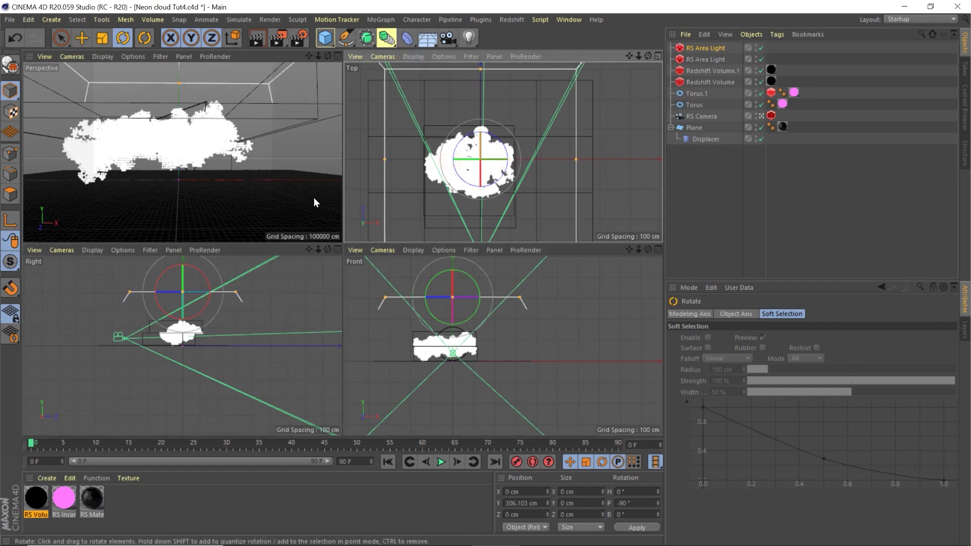
Move the new area light to about X -27, Y 630, Z 70 cm and tilt it to a pitch of about -94.8°
{"action": "scroll", "coordinate": [458, 344], "scroll_direction": "down", "scroll_amount": 3}
{"action": "key", "text": "e"}
{"action": "left_click_drag", "start_coordinate": [453, 326], "coordinate": [478, 322]}
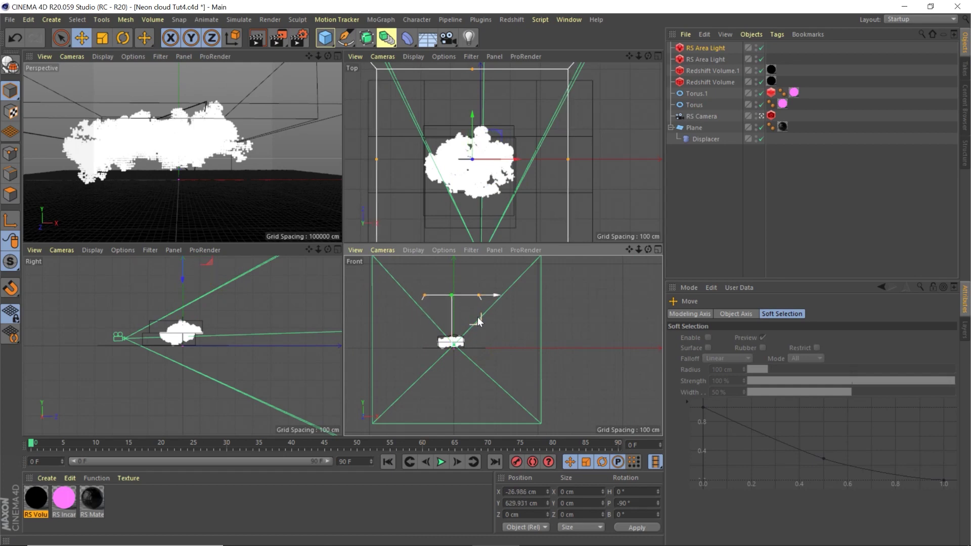
{"action": "left_click_drag", "start_coordinate": [469, 116], "coordinate": [469, 96]}
{"action": "key", "text": "r"}
{"action": "left_click_drag", "start_coordinate": [465, 157], "coordinate": [473, 147]}
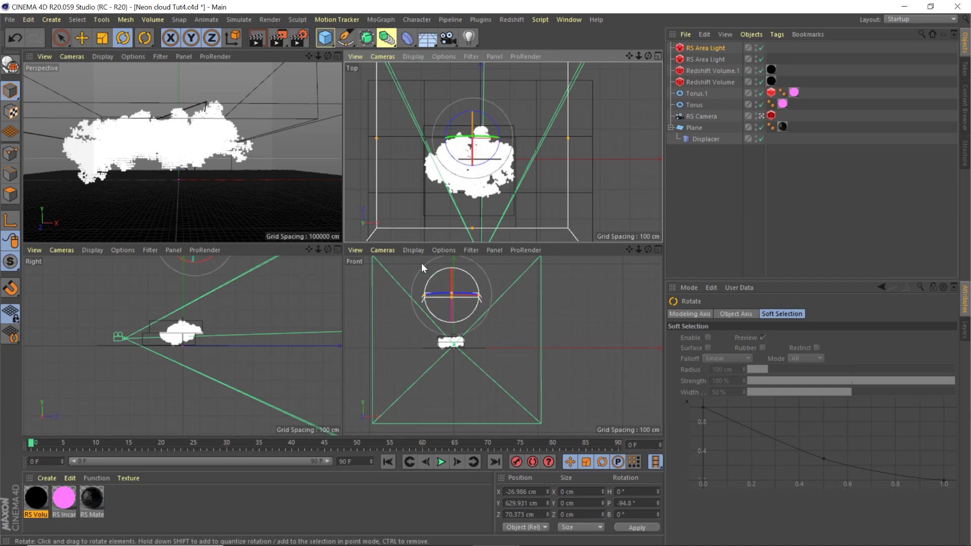
Set the new area light's volume Contribution Scale to 1 and its color to dark blue, H 240°, S 58%, V 30%
{"action": "left_click", "coordinate": [693, 47]}
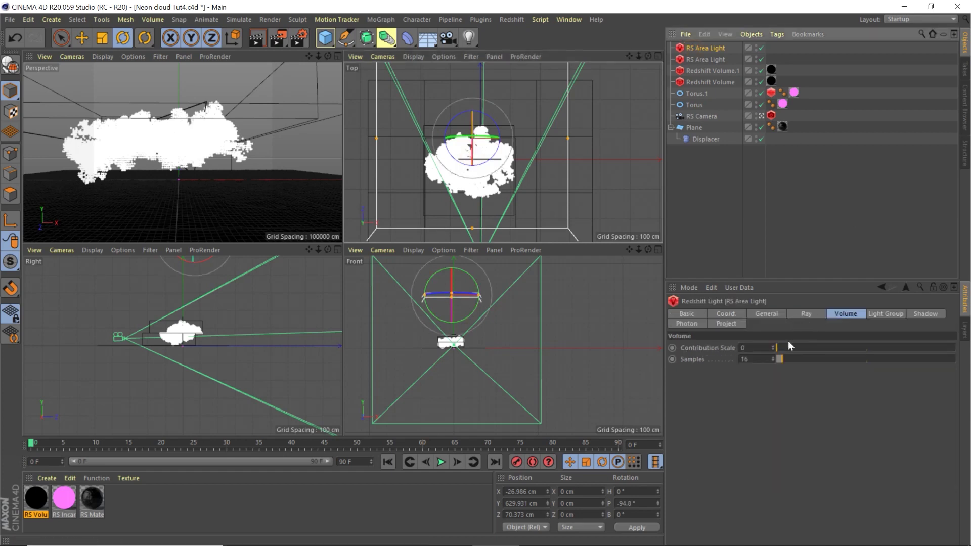
{"action": "left_click_drag", "start_coordinate": [790, 346], "coordinate": [956, 348]}
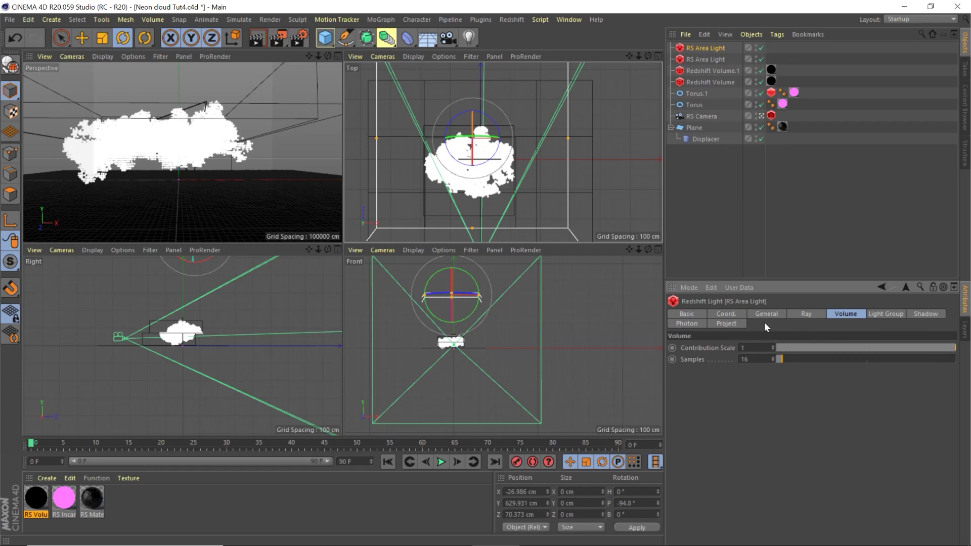
{"action": "left_click", "coordinate": [768, 314]}
{"action": "left_click", "coordinate": [760, 402]}
{"action": "type", "text": "240"}
{"action": "key", "text": "Tab"}
{"action": "type", "text": "58"}
{"action": "key", "text": "Tab"}
{"action": "type", "text": "30"}
{"action": "key", "text": "Tab"}
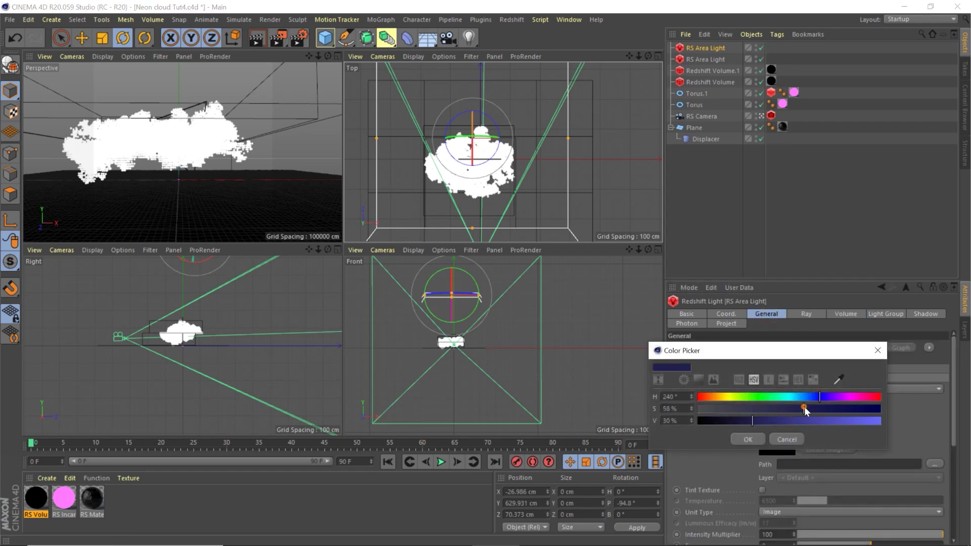
{"action": "left_click", "coordinate": [748, 438]}
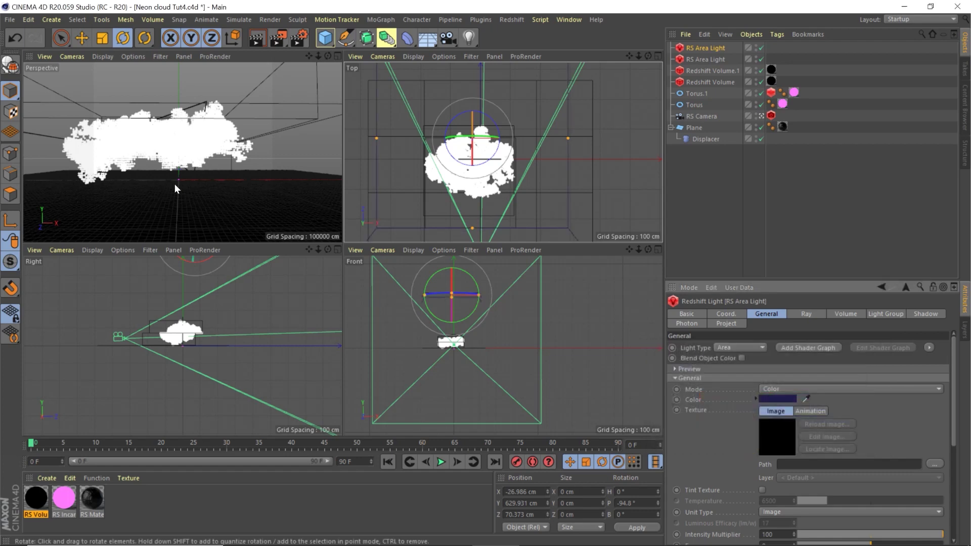
Return to the single perspective view and open the Redshift RenderView beside the object properties
{"action": "middle_click", "coordinate": [174, 184]}
{"action": "left_click", "coordinate": [516, 21]}
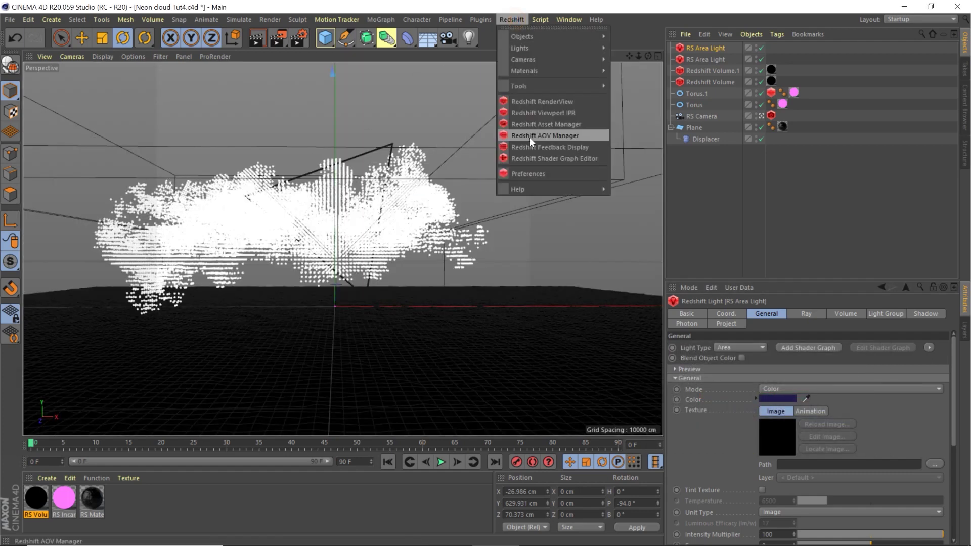
{"action": "left_click", "coordinate": [531, 101]}
{"action": "left_click_drag", "start_coordinate": [451, 97], "coordinate": [110, 89]}
Set the overhead blue area light's Intensity Multiplier to 1
{"action": "left_click", "coordinate": [692, 47]}
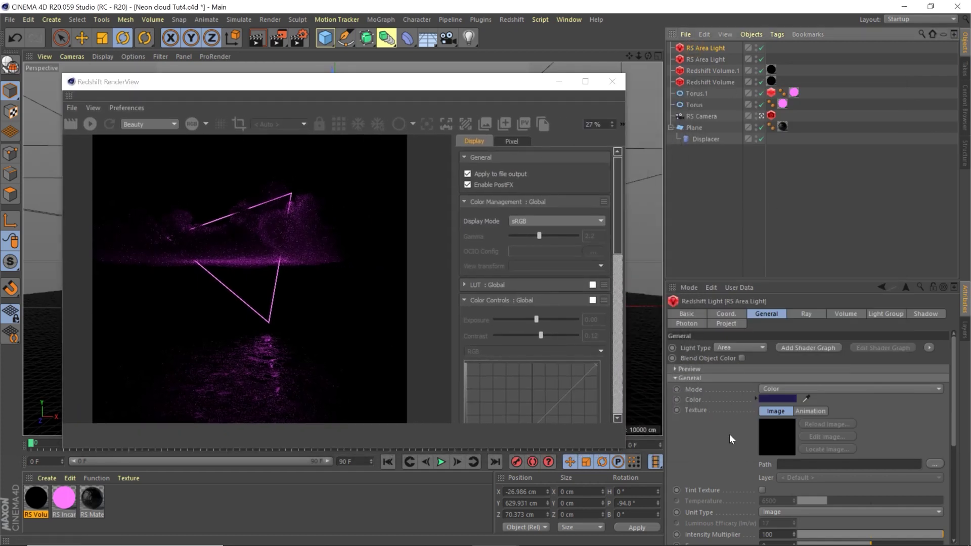
{"action": "scroll", "coordinate": [729, 434], "scroll_direction": "down", "scroll_amount": 3}
{"action": "left_click", "coordinate": [774, 467]}
{"action": "type", "text": "1"}
{"action": "key", "text": "Return"}
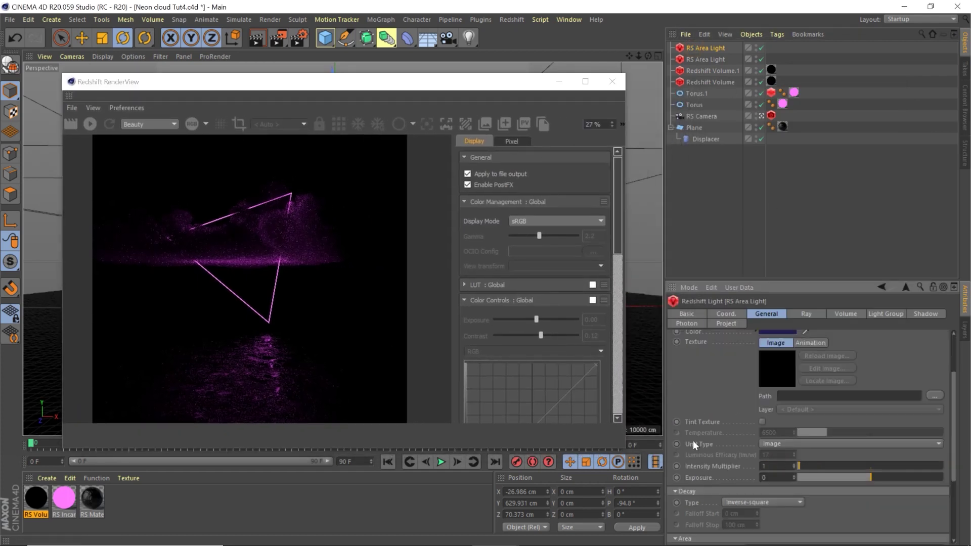
Render the scene to examine the blue light on the clouds, and close the Redshift RenderView
{"action": "left_click", "coordinate": [89, 124]}
{"action": "left_click_drag", "start_coordinate": [197, 85], "coordinate": [217, 70]}
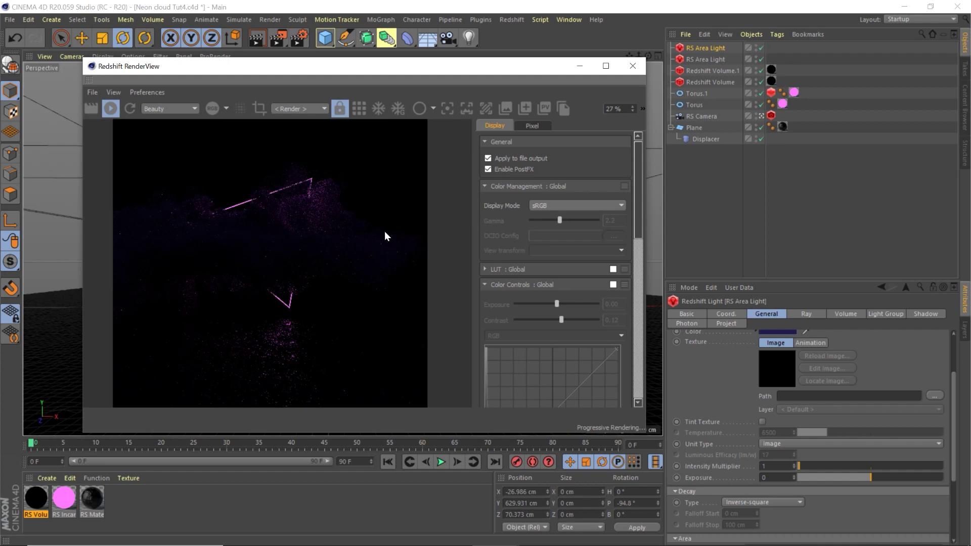
{"action": "left_click", "coordinate": [632, 65]}
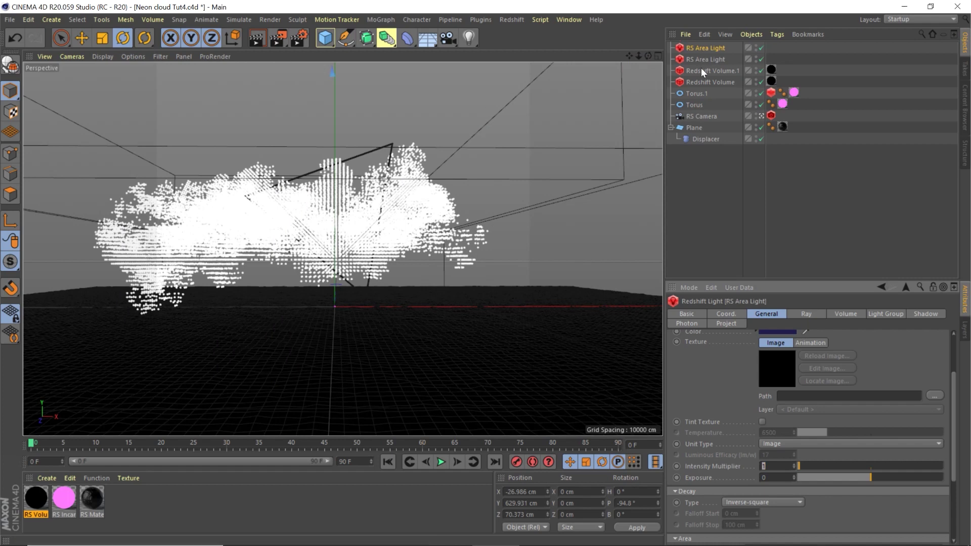
Rotate both torus triangles together around the vertical axis to a heading of about 67.4°, and return to the single perspective view
{"action": "middle_click", "coordinate": [519, 164]}
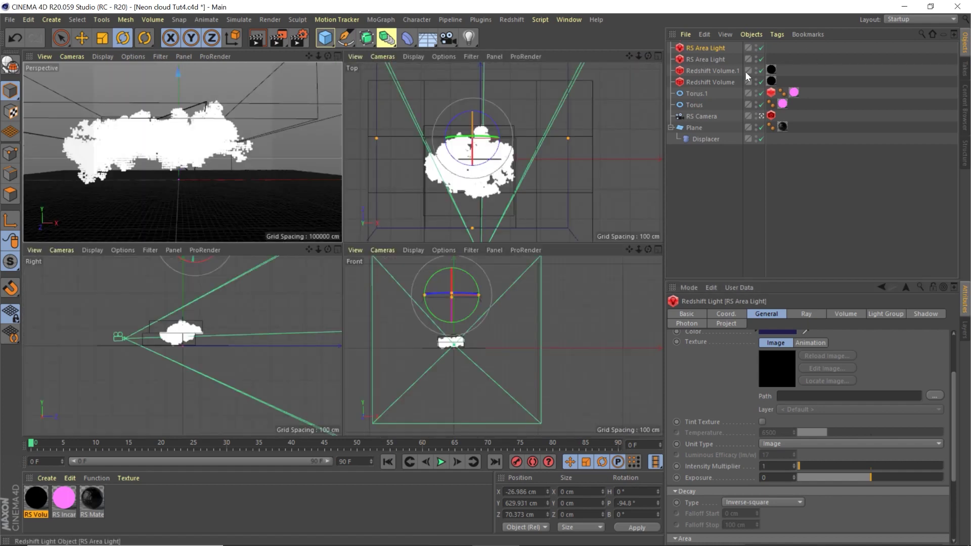
{"action": "left_click", "coordinate": [698, 104]}
{"action": "left_click", "coordinate": [696, 95], "text": "ctrl"}
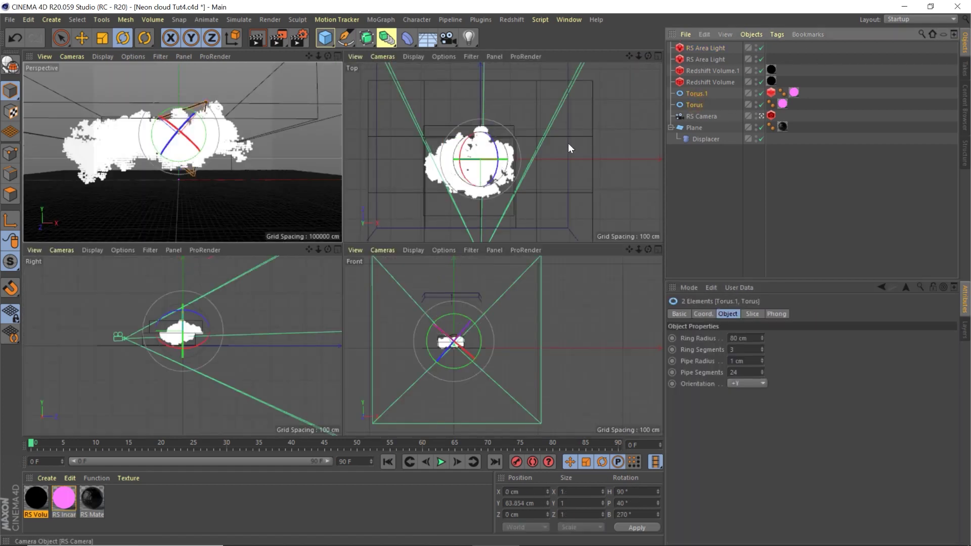
{"action": "left_click_drag", "start_coordinate": [508, 158], "coordinate": [511, 165]}
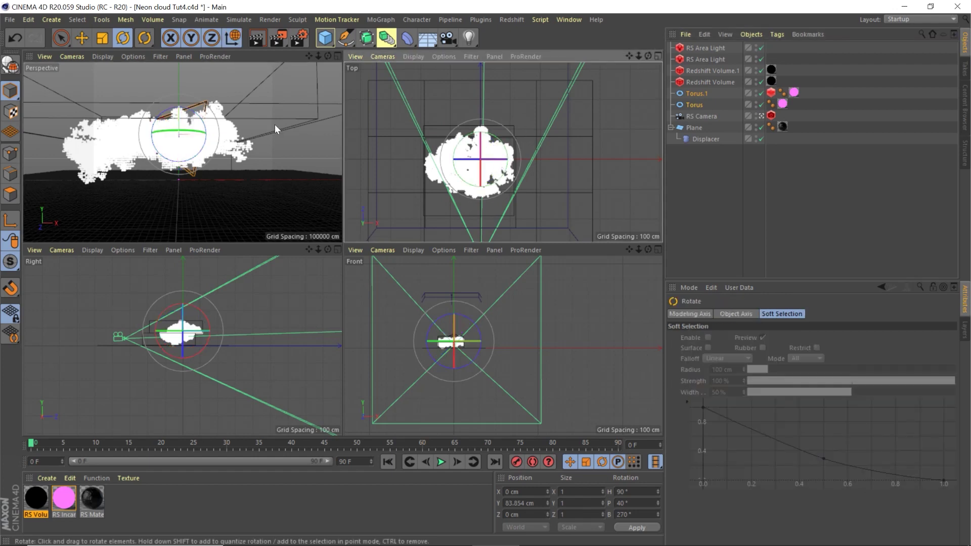
{"action": "left_click_drag", "start_coordinate": [499, 147], "coordinate": [500, 155]}
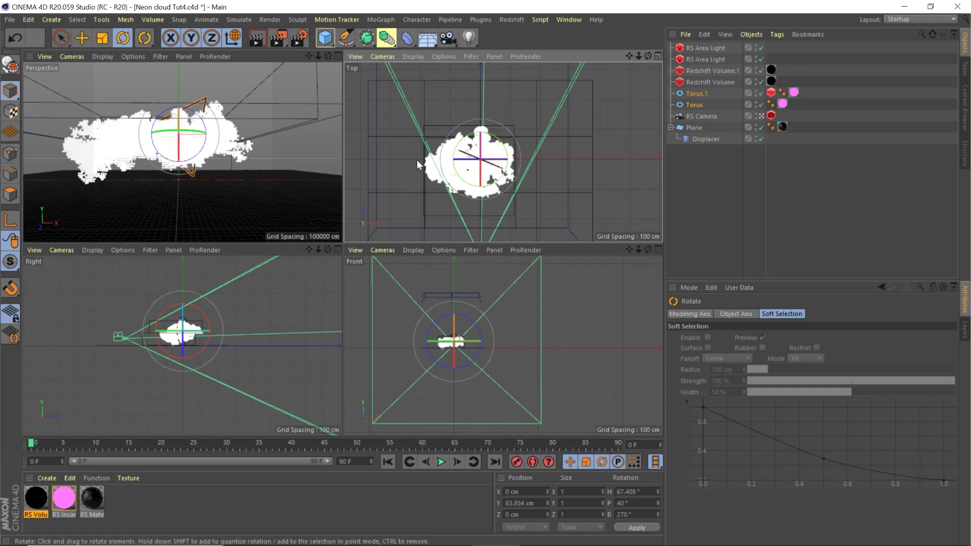
{"action": "key", "text": "F1"}
Set the Brute Force GI Number of Rays to 256 in the Redshift render settings
{"action": "key", "text": "ctrl+b"}
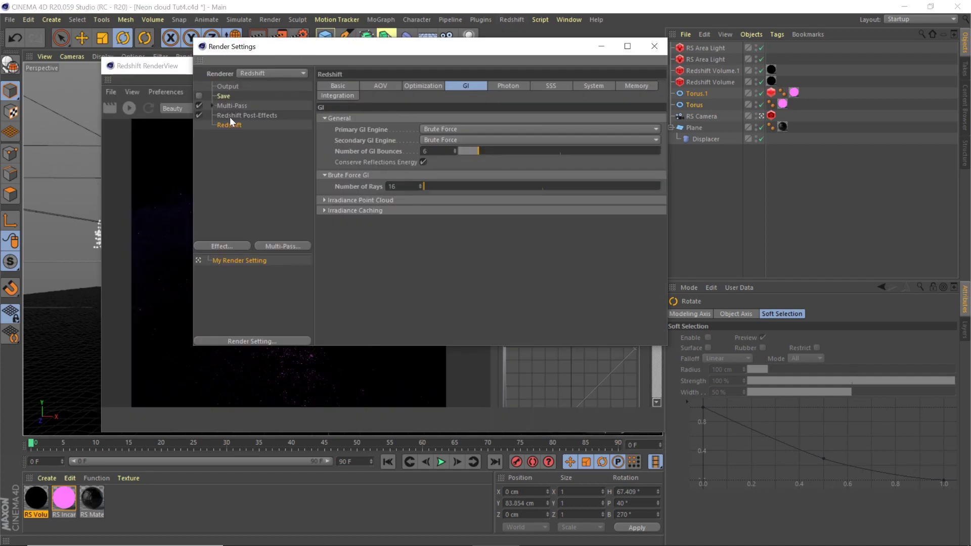
{"action": "left_click", "coordinate": [410, 185]}
{"action": "key", "text": "ctrl+a"}
{"action": "type", "text": "256"}
Override the Reflection, Light and Volume samples in the Redshift sampling overrides, each with 256 samples in Replace mode
{"action": "left_click", "coordinate": [338, 85]}
{"action": "scroll", "coordinate": [470, 191], "scroll_direction": "down", "scroll_amount": 3}
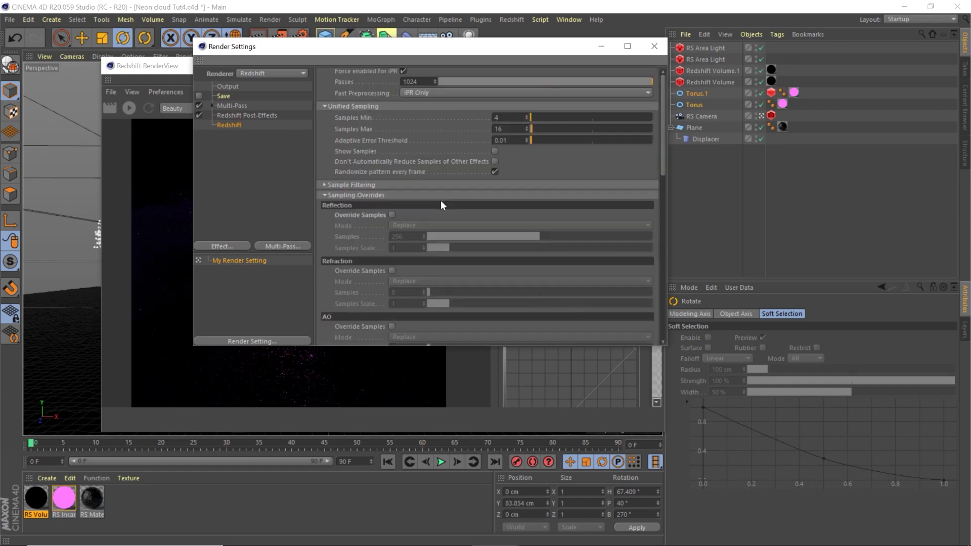
{"action": "left_click", "coordinate": [392, 215]}
{"action": "left_click", "coordinate": [414, 239]}
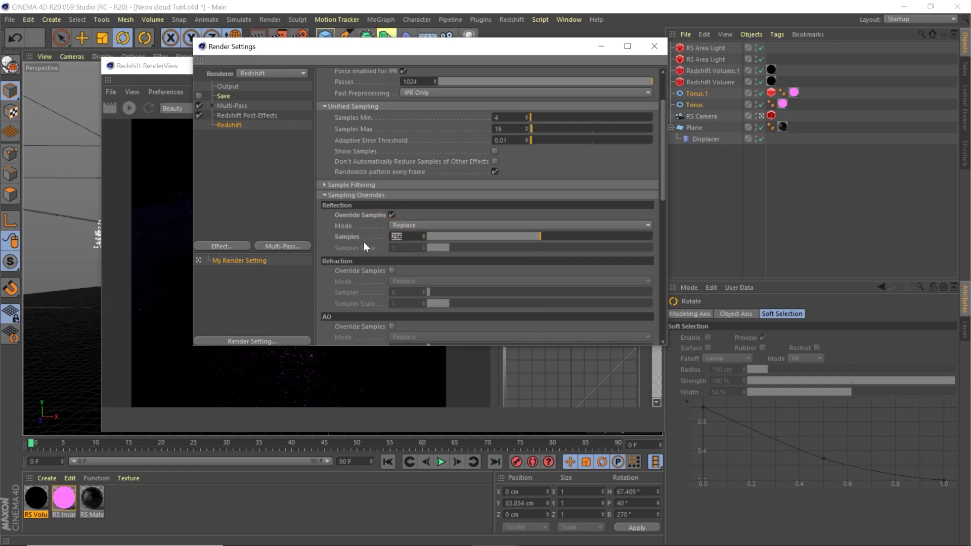
{"action": "scroll", "coordinate": [363, 242], "scroll_direction": "down", "scroll_amount": 6}
{"action": "left_click", "coordinate": [392, 245]}
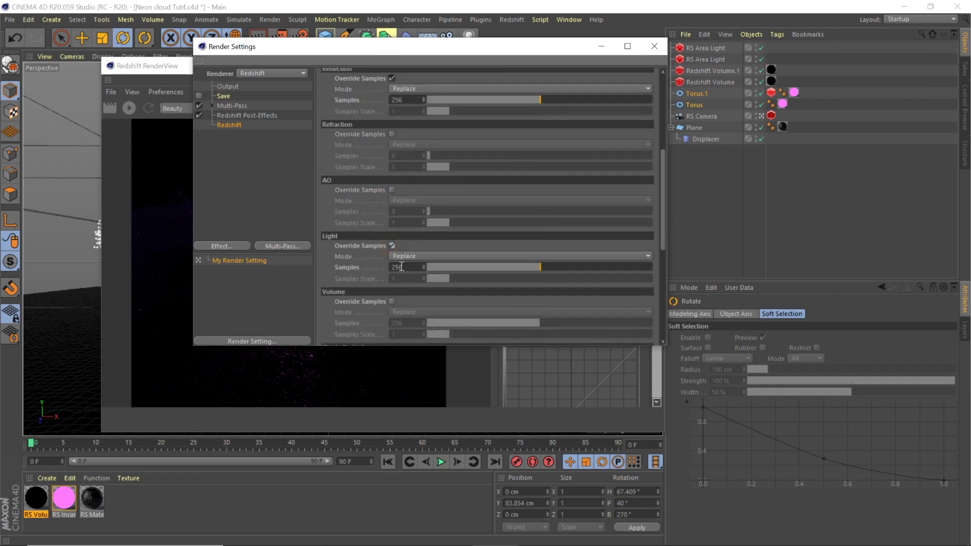
{"action": "scroll", "coordinate": [395, 199], "scroll_direction": "down", "scroll_amount": 9}
{"action": "left_click", "coordinate": [392, 97]}
{"action": "left_click", "coordinate": [399, 118]}
{"action": "key", "text": "Return"}
Set the Redshift Denoise engine to OptiX and close the render settings
{"action": "scroll", "coordinate": [354, 117], "scroll_direction": "down", "scroll_amount": 2}
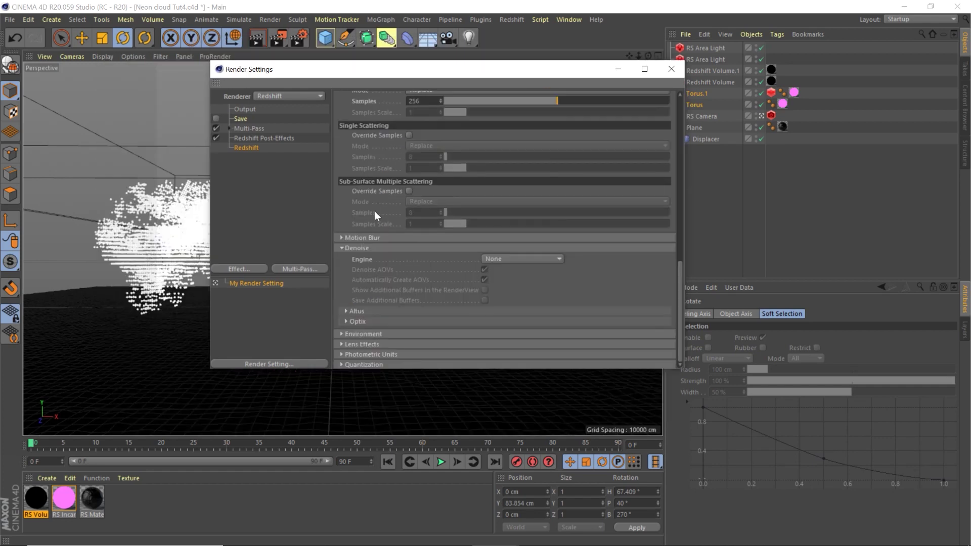
{"action": "left_click", "coordinate": [504, 259]}
{"action": "left_click", "coordinate": [489, 301]}
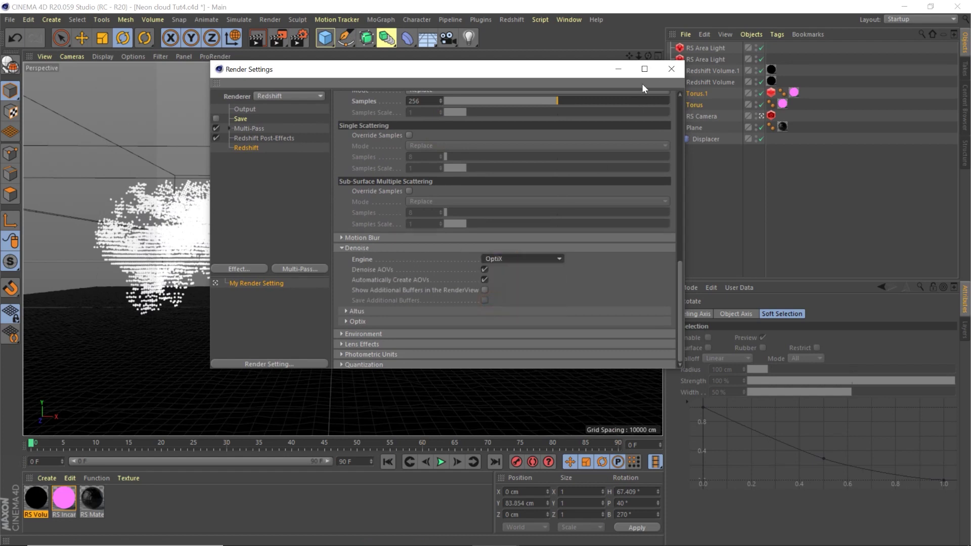
{"action": "left_click", "coordinate": [671, 69]}
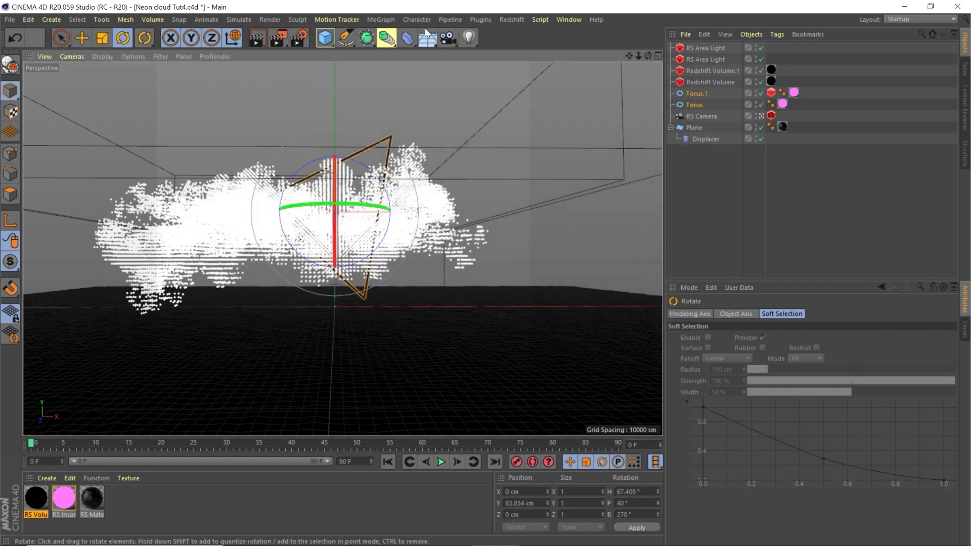
Open the Redshift RenderView to examine the denoised render, and widen its window to show the whole toolbar and display settings
{"action": "left_click", "coordinate": [511, 19]}
{"action": "left_click", "coordinate": [517, 100]}
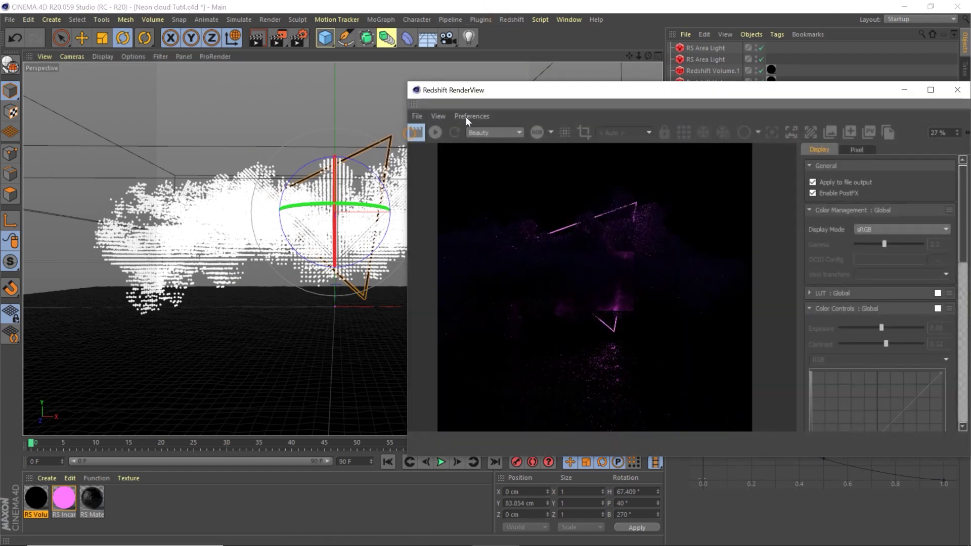
{"action": "left_click_drag", "start_coordinate": [511, 91], "coordinate": [351, 86]}
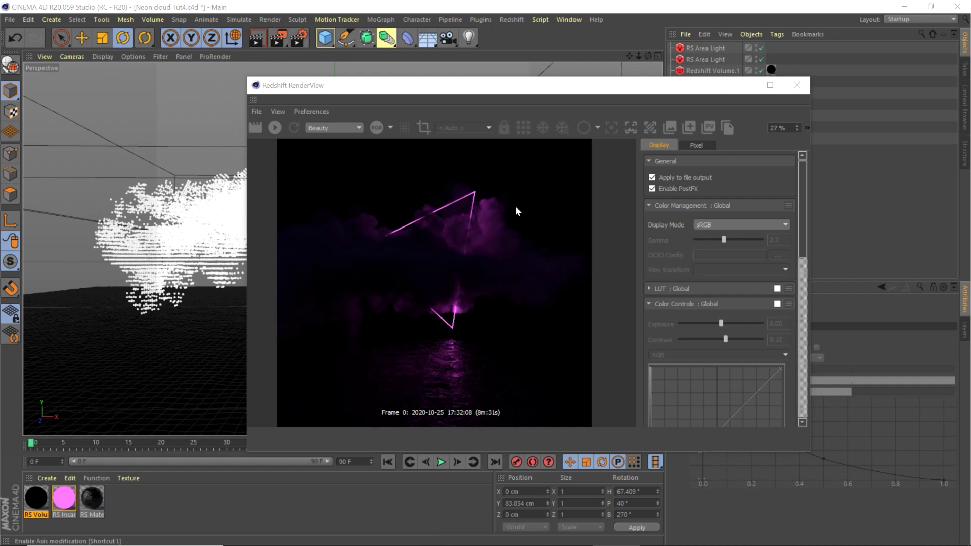
{"action": "scroll", "coordinate": [442, 330], "scroll_direction": "down", "scroll_amount": 1}
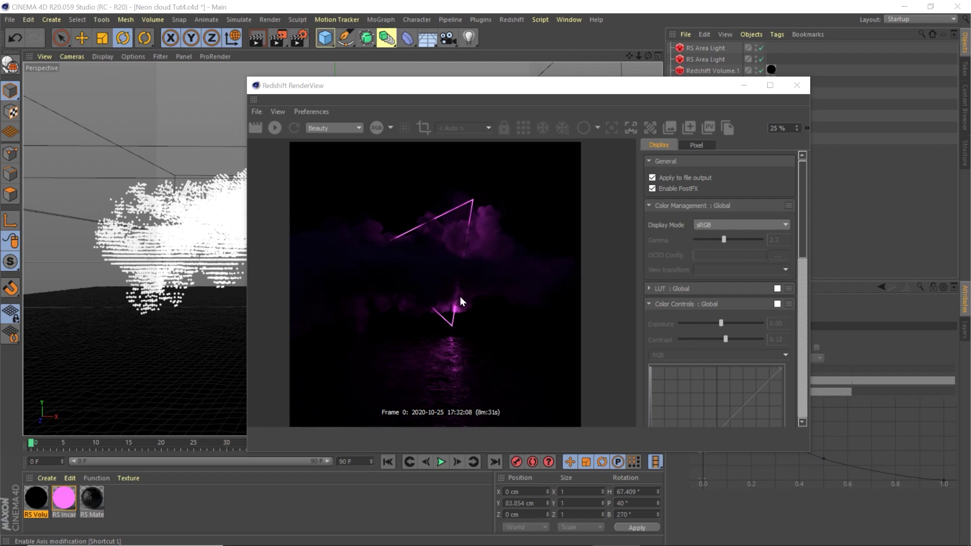
{"action": "left_click_drag", "start_coordinate": [497, 90], "coordinate": [436, 48]}
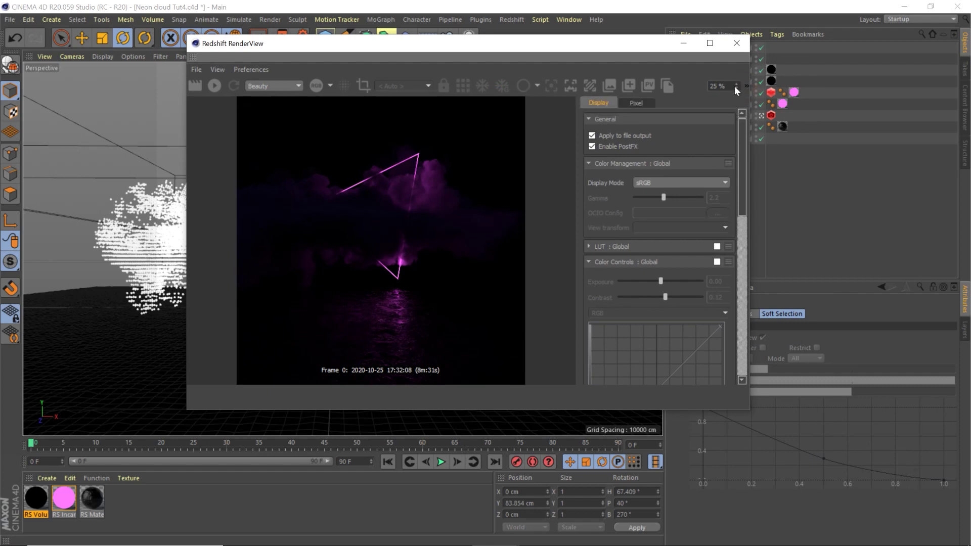
{"action": "left_click_drag", "start_coordinate": [752, 78], "coordinate": [845, 77]}
{"action": "left_click_drag", "start_coordinate": [525, 48], "coordinate": [458, 56]}
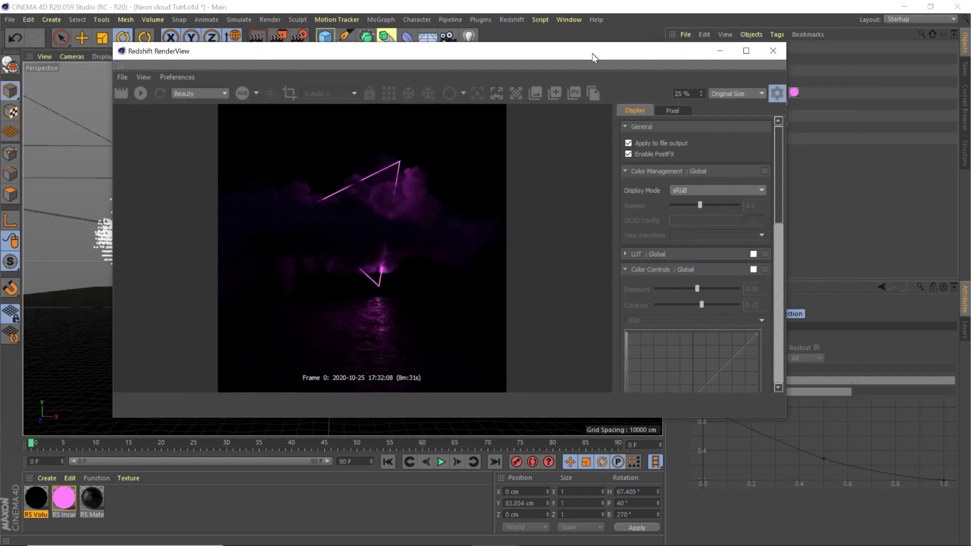
{"action": "left_click", "coordinate": [777, 95]}
{"action": "left_click", "coordinate": [772, 93]}
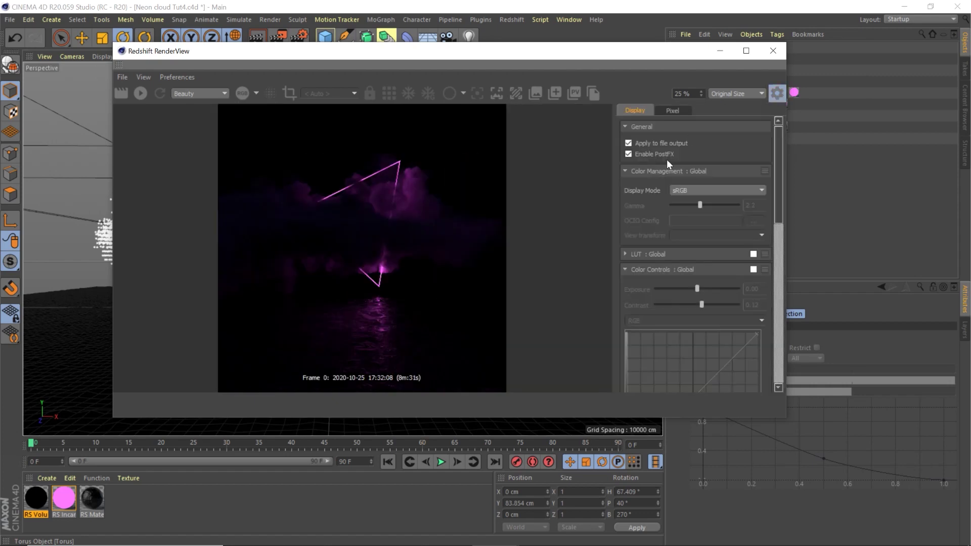
Enable Photographic Exposure for the render and set its f-Stop to 4.1
{"action": "left_click", "coordinate": [673, 269]}
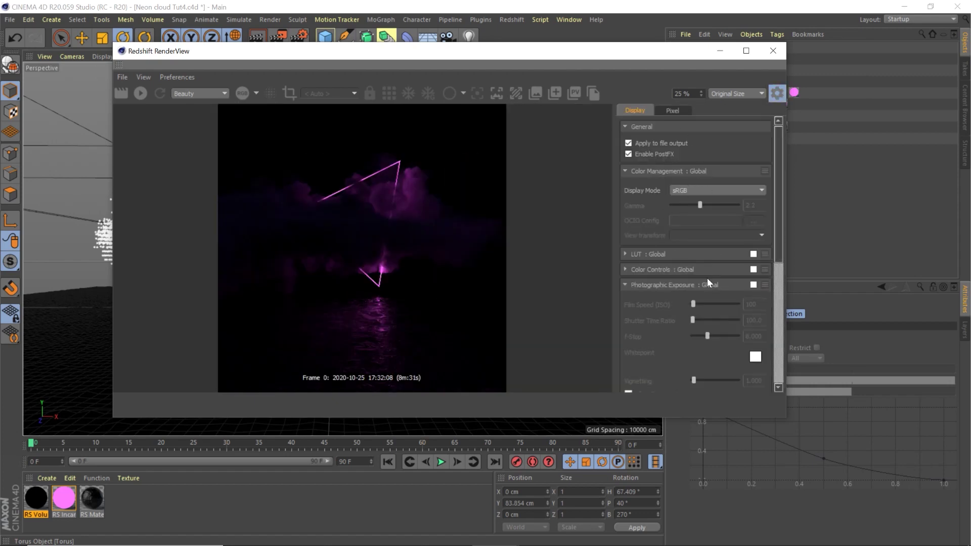
{"action": "left_click", "coordinate": [753, 284]}
{"action": "left_click_drag", "start_coordinate": [706, 333], "coordinate": [697, 332]}
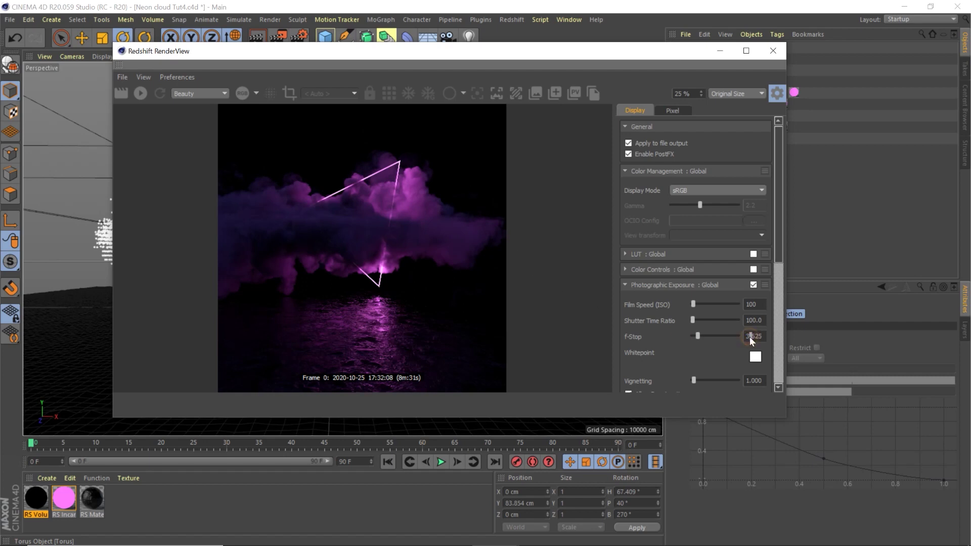
{"action": "type", "text": ".1"}
{"action": "key", "text": "Return"}
Enable the Color Controls for the render and set the Contrast to 0.05
{"action": "left_click", "coordinate": [624, 269]}
{"action": "left_click", "coordinate": [753, 270]}
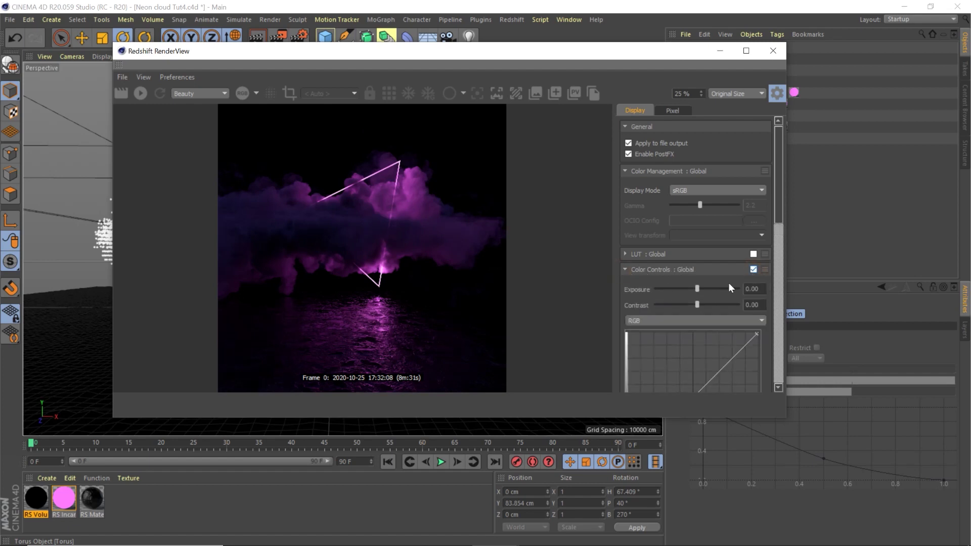
{"action": "left_click_drag", "start_coordinate": [698, 305], "coordinate": [701, 306]}
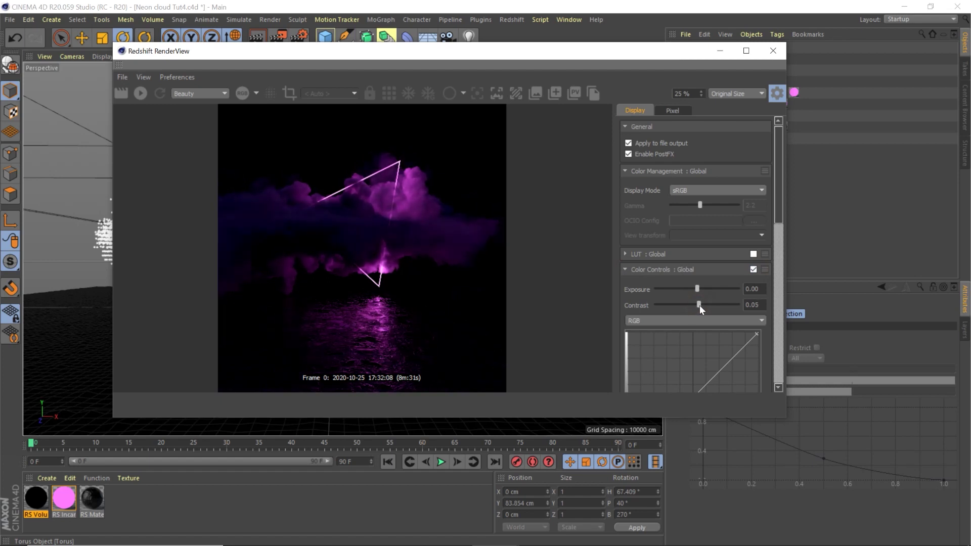
Enable Bloom with a threshold of 0.420, an intensity of about 1.714 and a softness of about 0.084
{"action": "scroll", "coordinate": [626, 290], "scroll_direction": "down", "scroll_amount": 10}
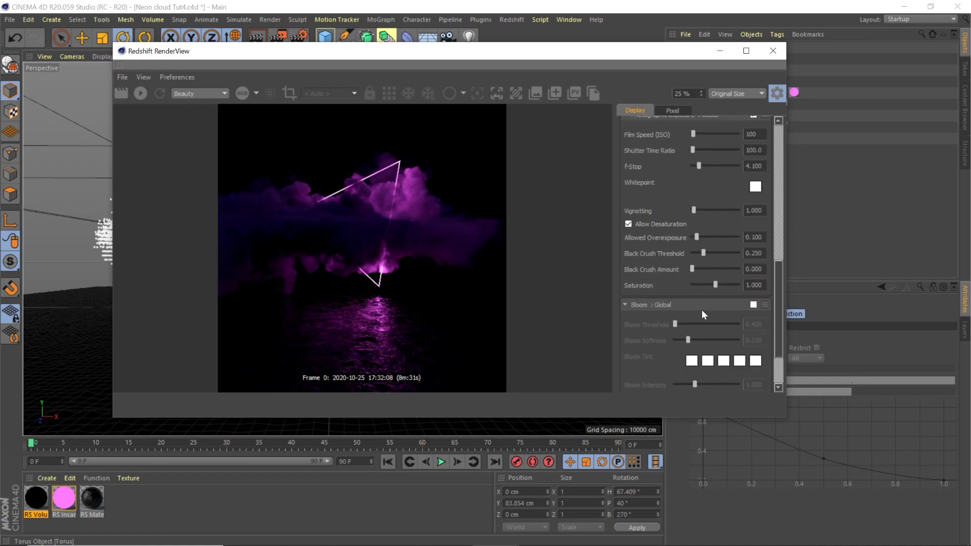
{"action": "left_click", "coordinate": [753, 305]}
{"action": "scroll", "coordinate": [662, 317], "scroll_direction": "down", "scroll_amount": 2}
{"action": "mouse_move", "coordinate": [678, 291]}
{"action": "left_mouse_down"}
{"action": "mouse_move", "coordinate": [703, 292]}
{"action": "mouse_move", "coordinate": [672, 291]}
{"action": "left_mouse_up"}
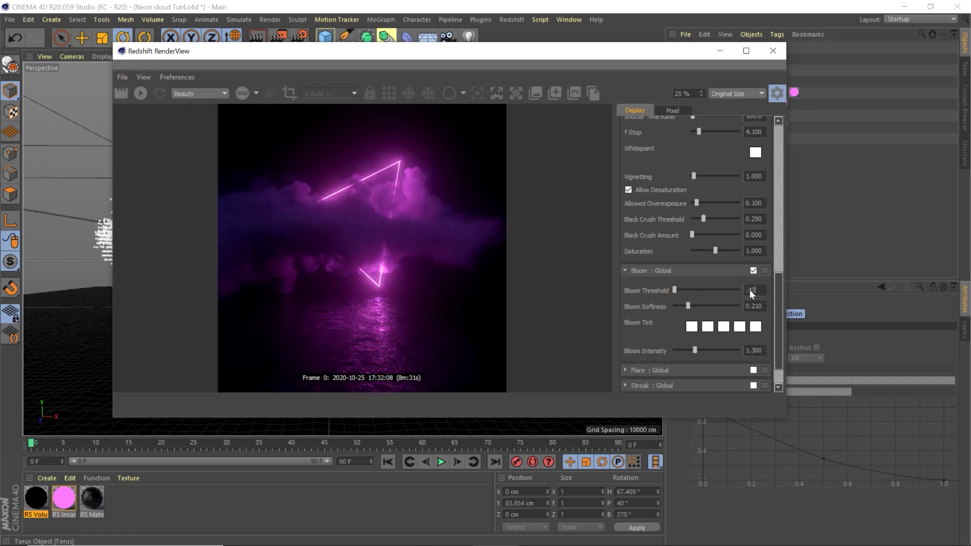
{"action": "key", "text": "Return"}
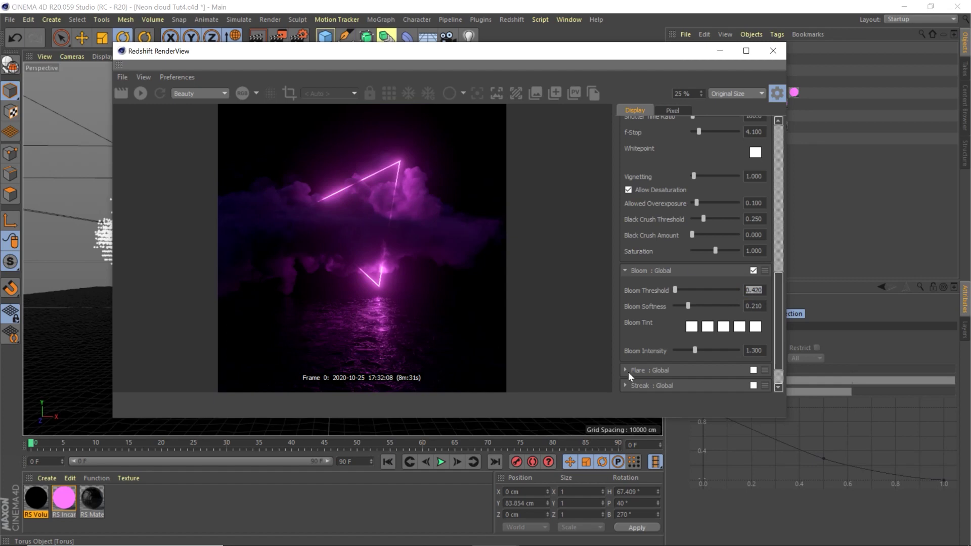
{"action": "mouse_move", "coordinate": [693, 350]}
{"action": "left_mouse_down"}
{"action": "mouse_move", "coordinate": [715, 351]}
{"action": "mouse_move", "coordinate": [694, 350]}
{"action": "mouse_move", "coordinate": [701, 353]}
{"action": "left_mouse_up"}
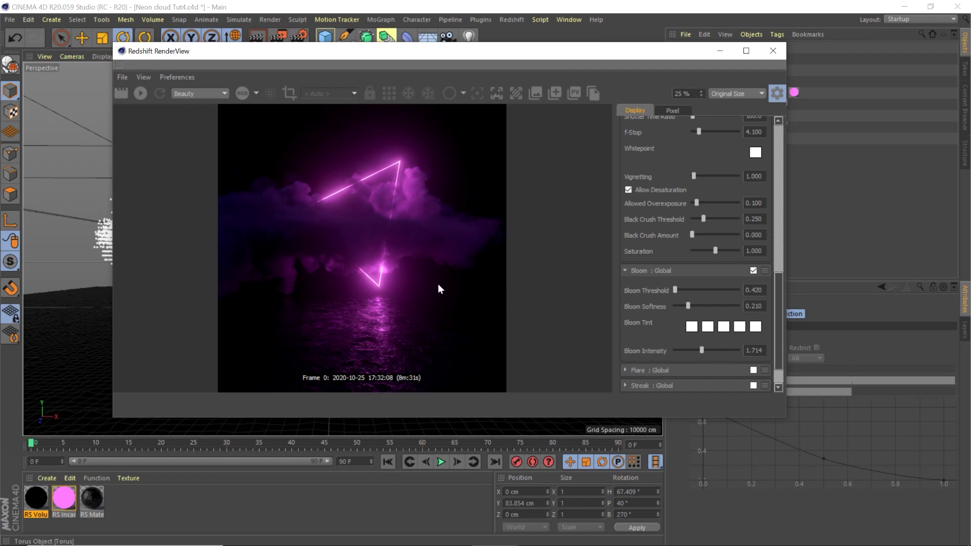
{"action": "left_click_drag", "start_coordinate": [687, 309], "coordinate": [678, 310]}
Raise the Color Controls Contrast to 0.11 and shape the RGB curve into a slight S with darker shadows and brighter highlights
{"action": "scroll", "coordinate": [626, 293], "scroll_direction": "up", "scroll_amount": 5}
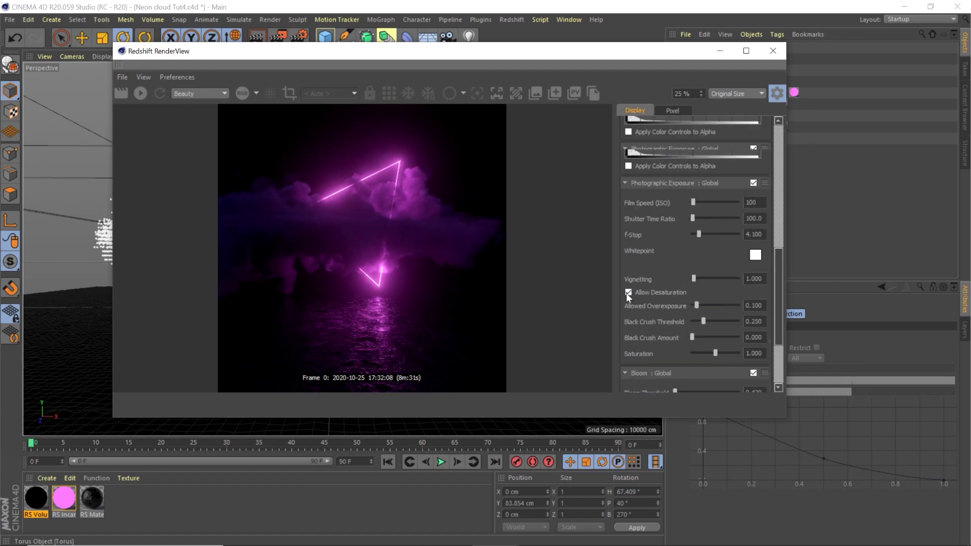
{"action": "scroll", "coordinate": [666, 178], "scroll_direction": "up", "scroll_amount": 3}
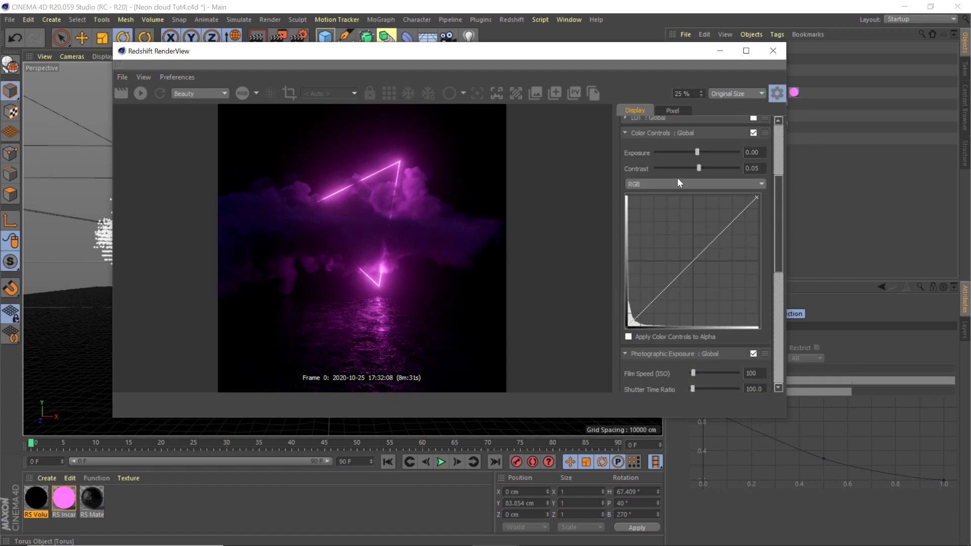
{"action": "left_click_drag", "start_coordinate": [699, 168], "coordinate": [702, 168]}
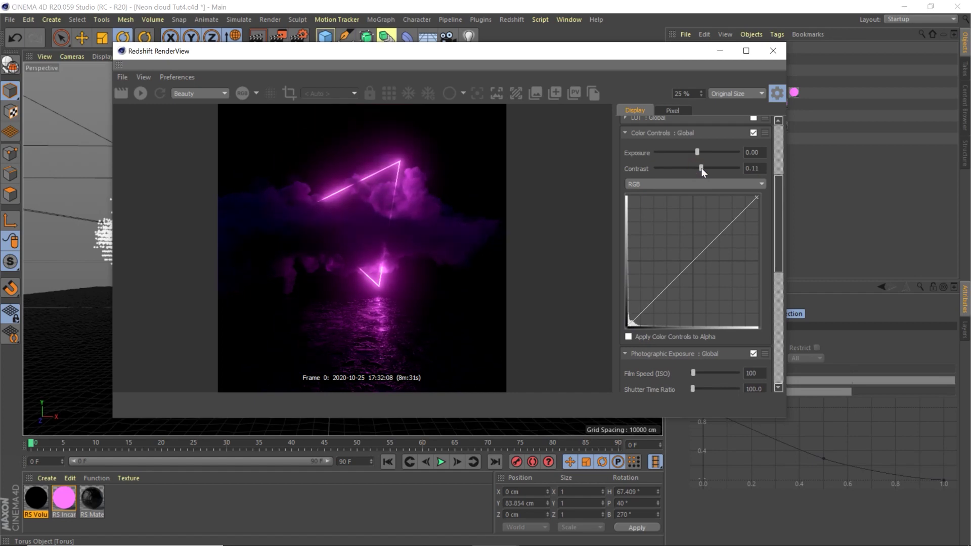
{"action": "left_click_drag", "start_coordinate": [654, 302], "coordinate": [653, 304]}
{"action": "left_click", "coordinate": [727, 231]}
{"action": "left_click_drag", "start_coordinate": [727, 224], "coordinate": [732, 216]}
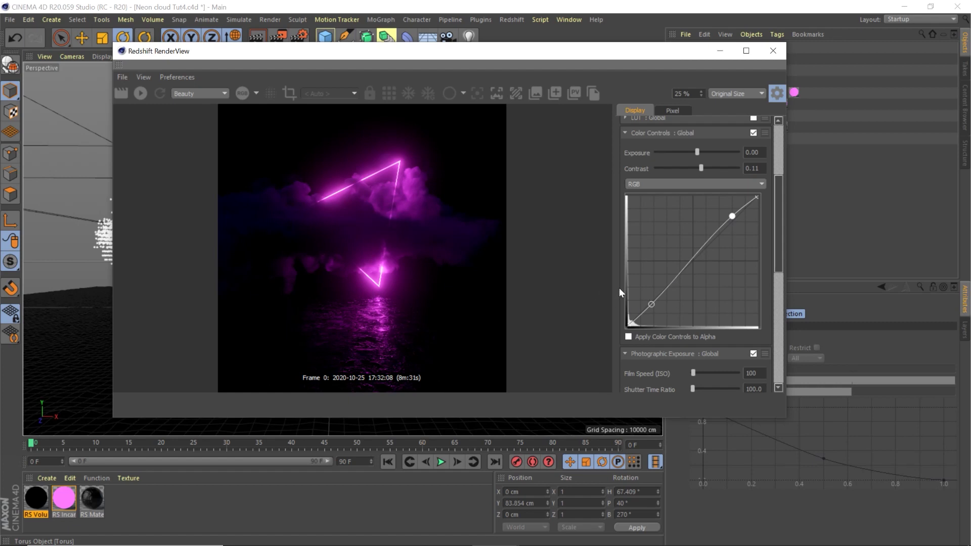
Try the Flare effect with a higher threshold on the render, and switch it back off
{"action": "scroll", "coordinate": [626, 351], "scroll_direction": "down", "scroll_amount": 8}
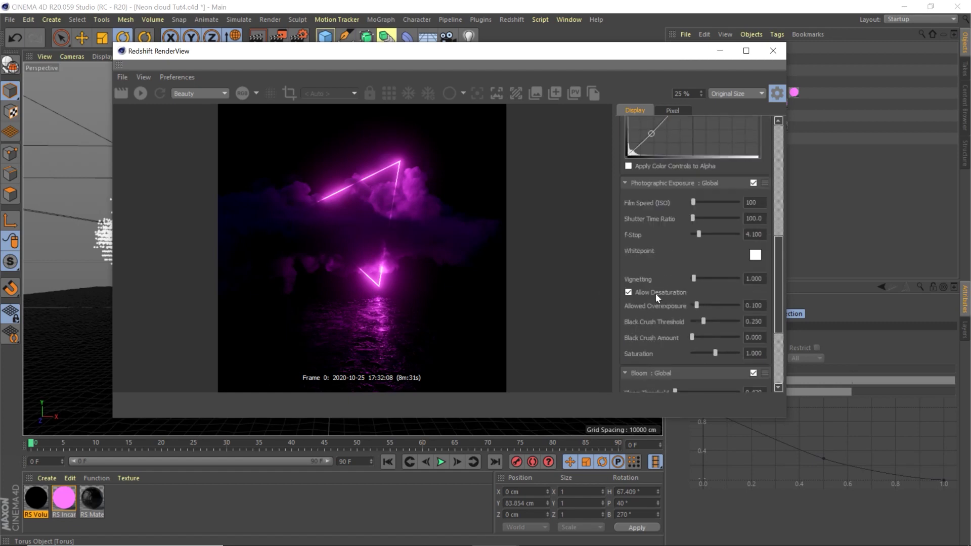
{"action": "scroll", "coordinate": [628, 301], "scroll_direction": "down", "scroll_amount": 2}
{"action": "left_click", "coordinate": [754, 335]}
{"action": "left_click", "coordinate": [626, 335]}
{"action": "left_click_drag", "start_coordinate": [674, 354], "coordinate": [689, 354]}
{"action": "left_click", "coordinate": [752, 338]}
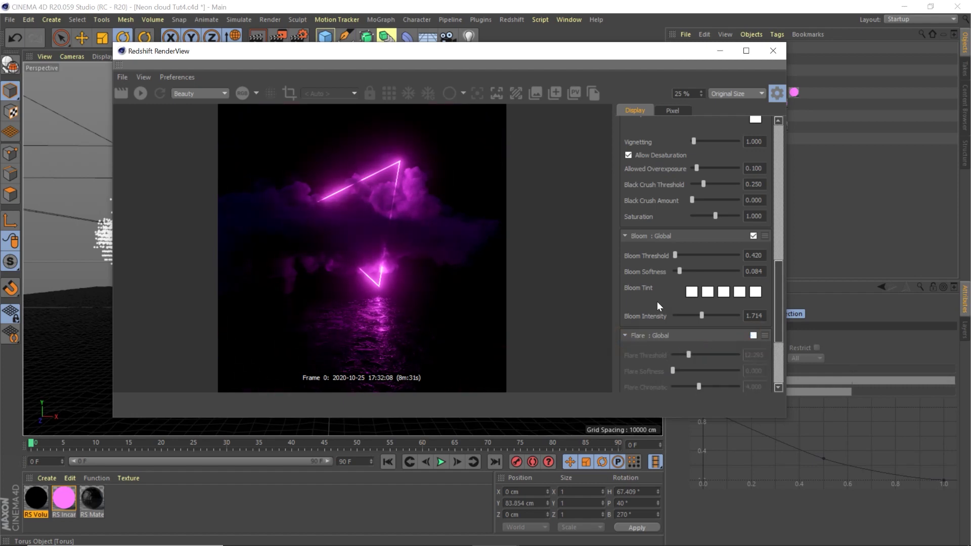
Raise the Photographic Exposure Saturation to about 1.364
{"action": "scroll", "coordinate": [405, 279], "scroll_direction": "down", "scroll_amount": 1}
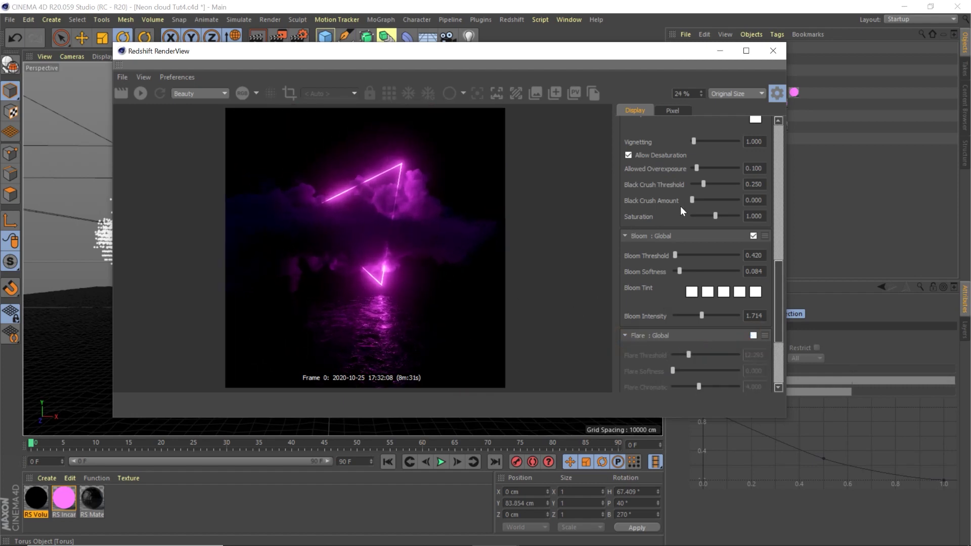
{"action": "left_click_drag", "start_coordinate": [715, 217], "coordinate": [725, 218]}
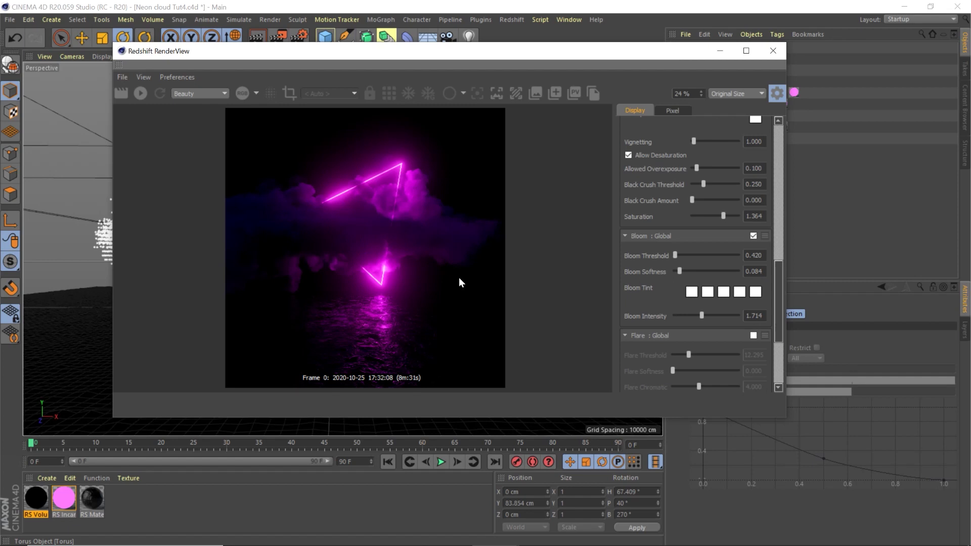
Save the rendered image in the Cloud neon folder as a JPEG named "nEON CLOUD 3"
{"action": "left_click", "coordinate": [121, 77]}
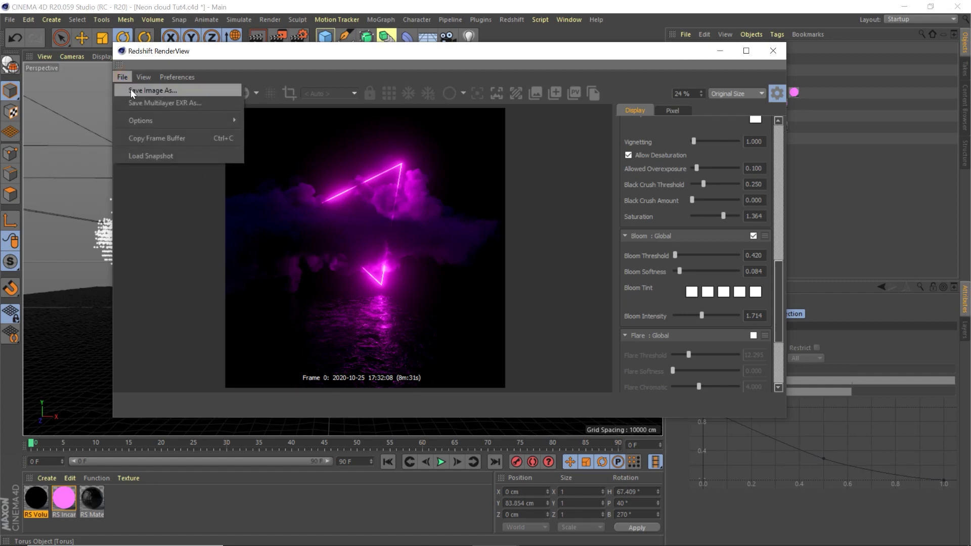
{"action": "left_click", "coordinate": [131, 89]}
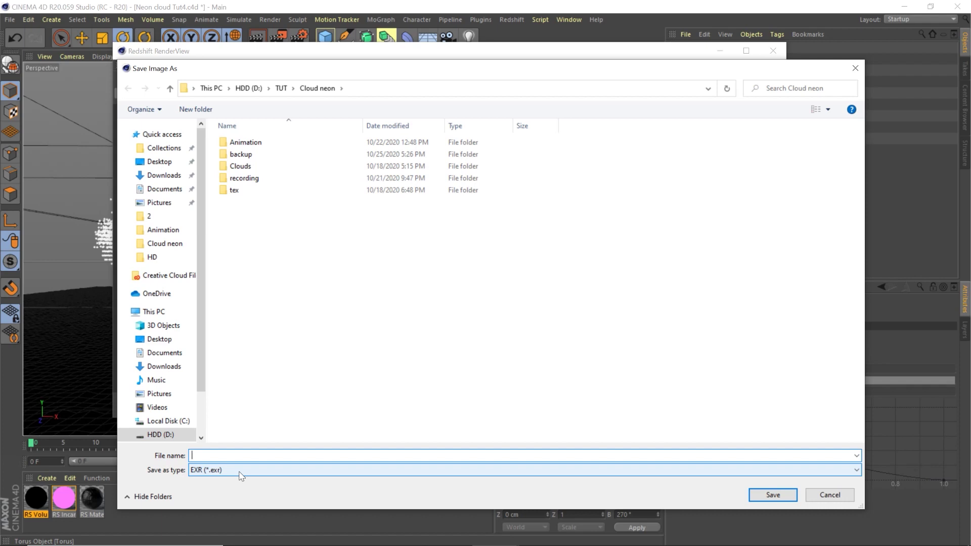
{"action": "left_click", "coordinate": [241, 476]}
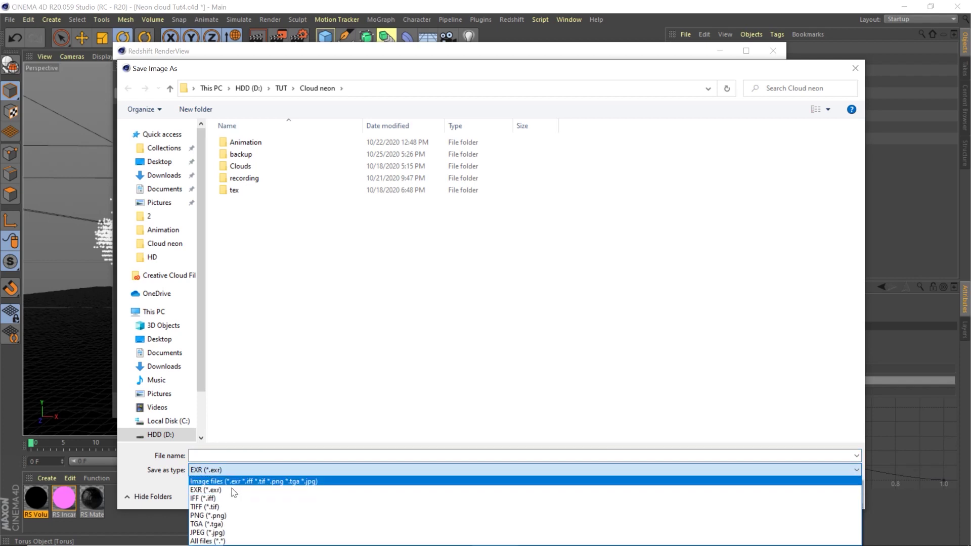
{"action": "left_click", "coordinate": [227, 527]}
{"action": "left_click", "coordinate": [223, 457]}
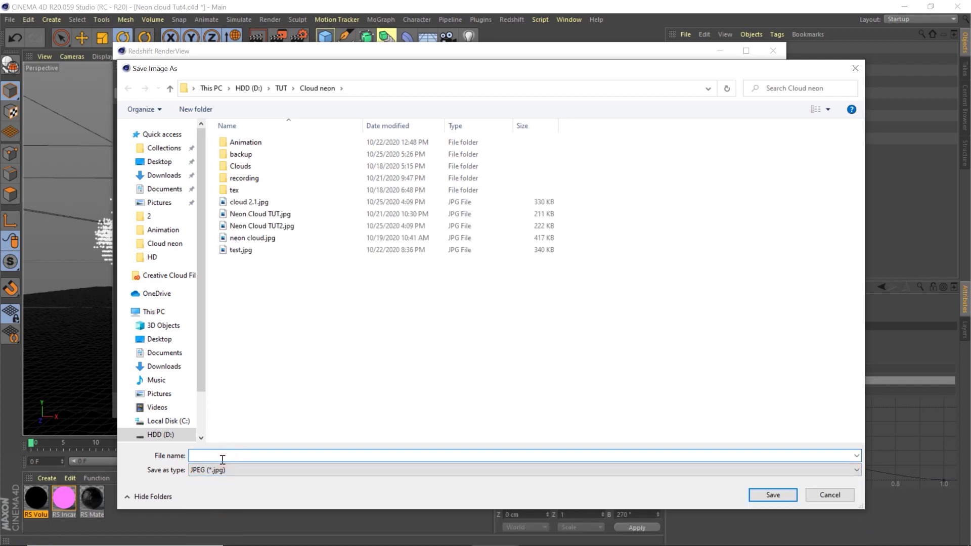
{"action": "type", "text": "nEON CLOU"}
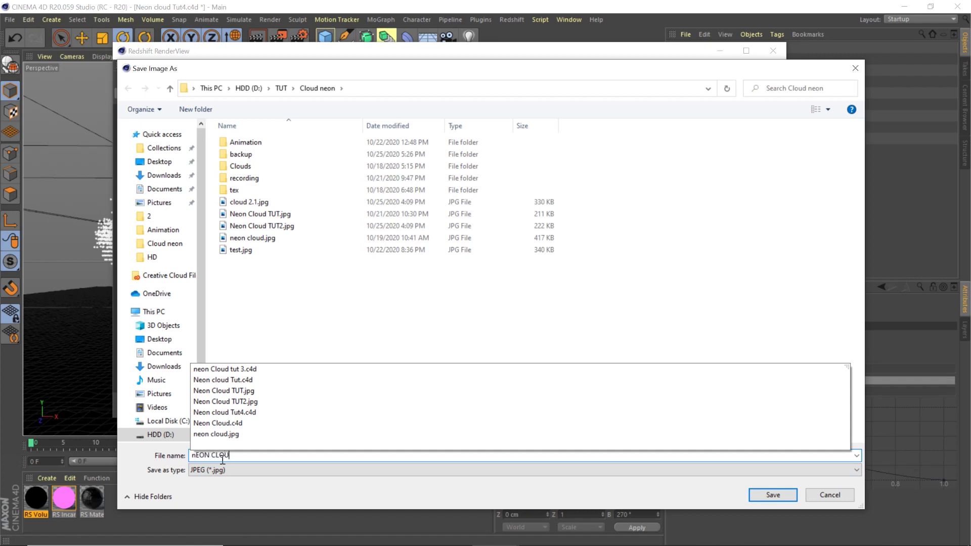
{"action": "type", "text": "T3"}
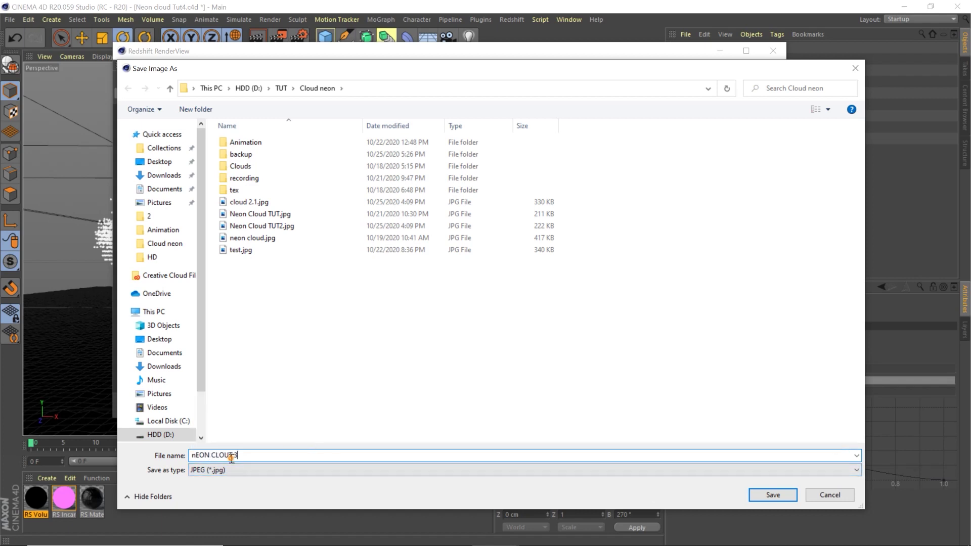
{"action": "left_click", "coordinate": [233, 456]}
{"action": "key", "text": "BackSpace"}
{"action": "type", "text": "D"}
{"action": "left_click", "coordinate": [784, 495]}
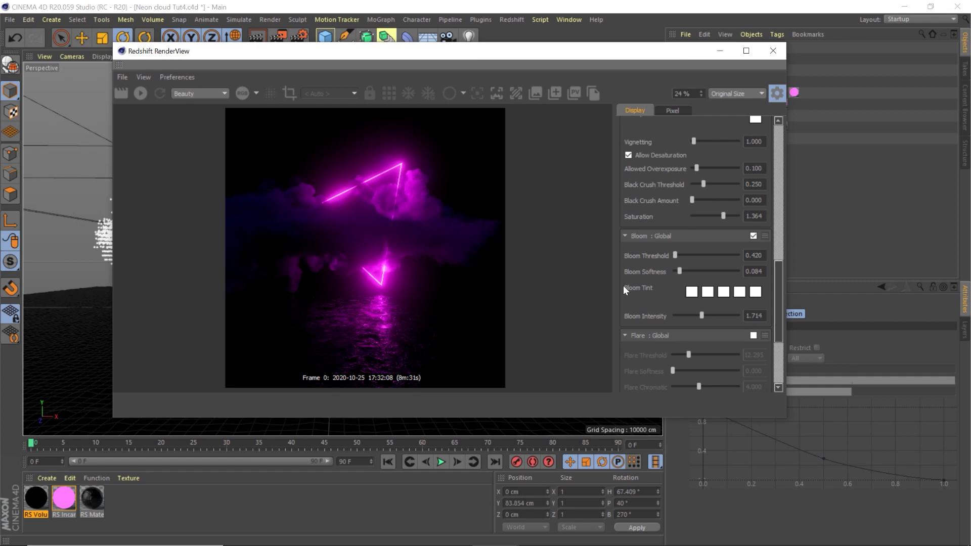
Raise the Color Controls Exposure to 0.95 and save this brighter version of the render as "nEON CLOUD 3.1.jpg"
{"action": "scroll", "coordinate": [615, 287], "scroll_direction": "up", "scroll_amount": 6}
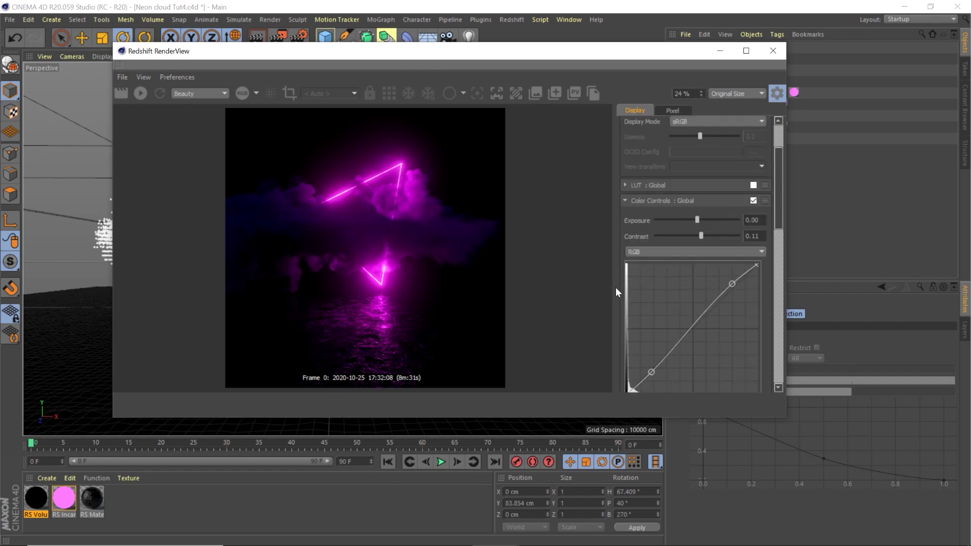
{"action": "left_click_drag", "start_coordinate": [699, 219], "coordinate": [707, 220]}
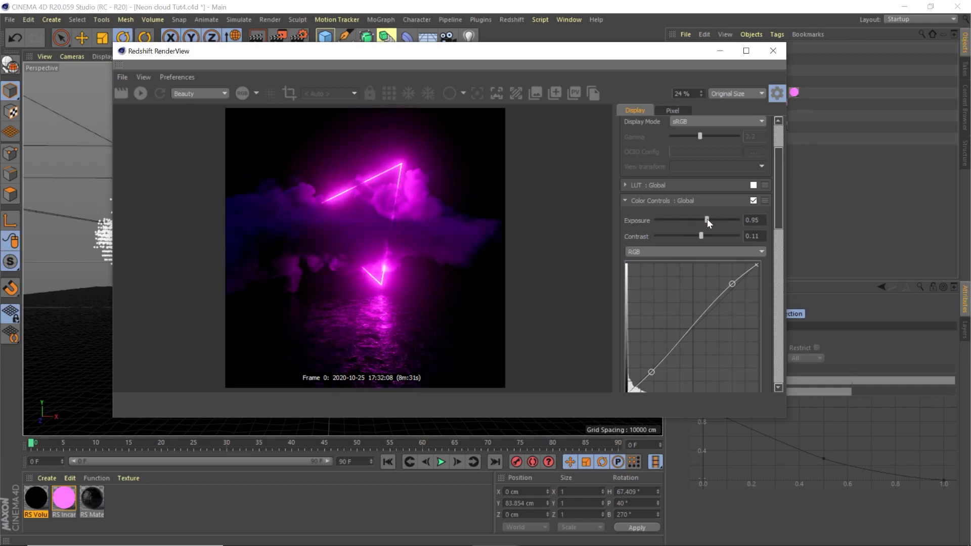
{"action": "left_click", "coordinate": [122, 76]}
{"action": "left_click", "coordinate": [146, 89]}
{"action": "left_click", "coordinate": [242, 214]}
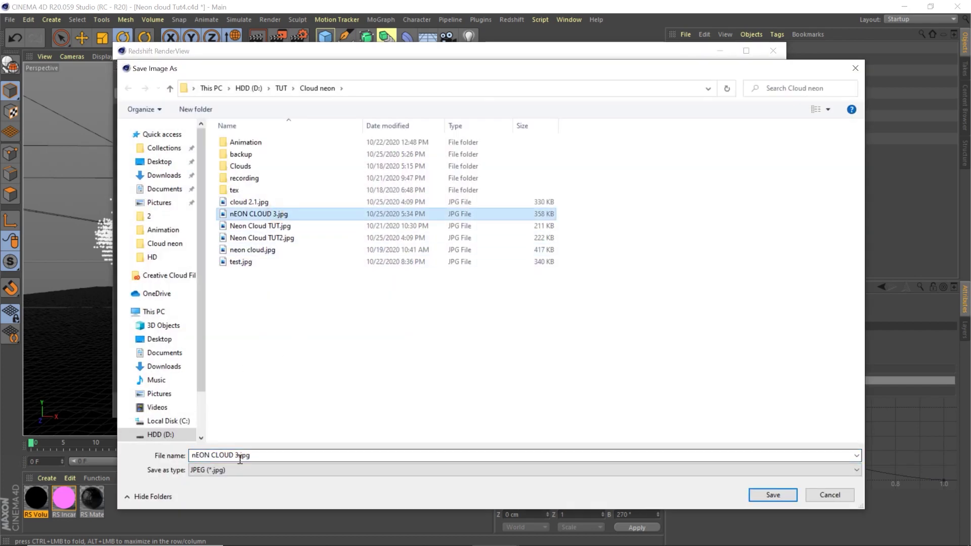
{"action": "left_click", "coordinate": [240, 456]}
{"action": "left_click", "coordinate": [239, 456]}
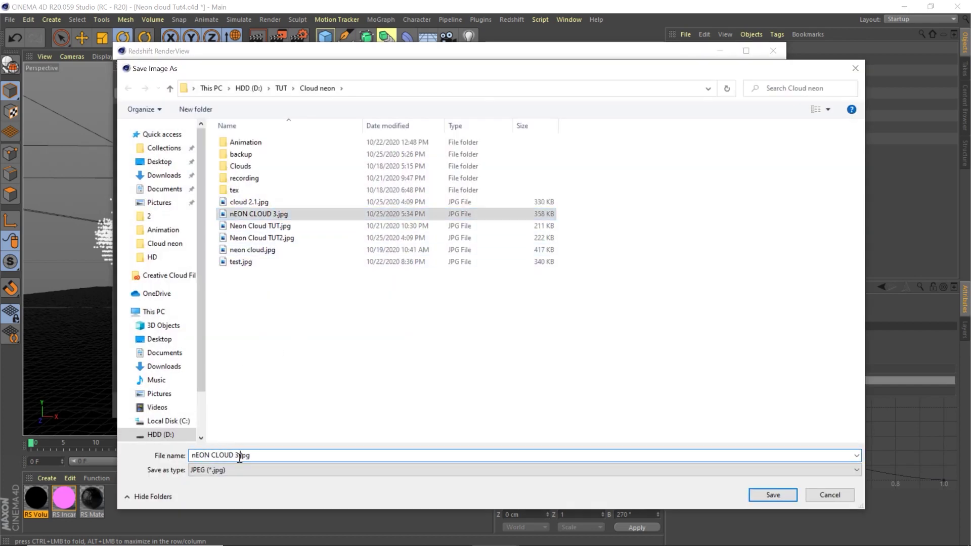
{"action": "type", "text": ".1"}
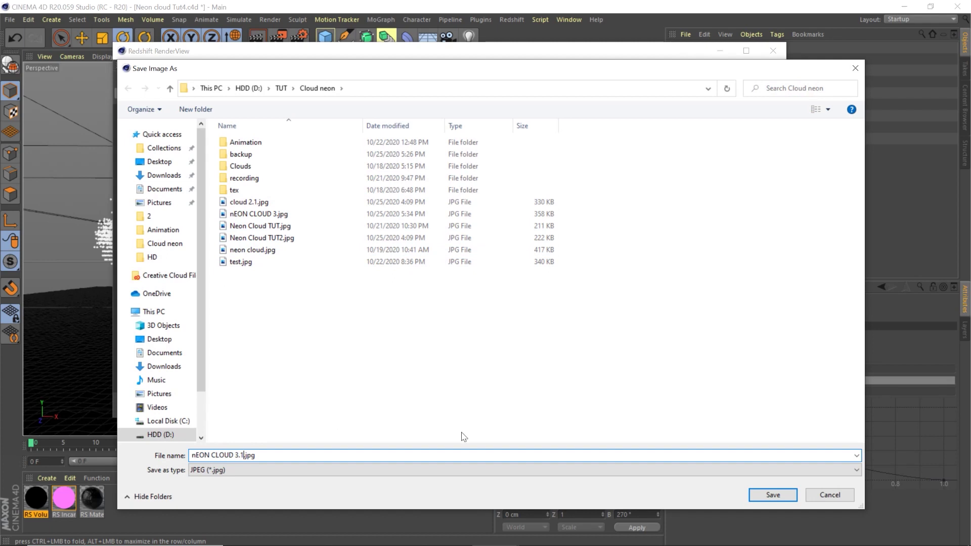
{"action": "left_click", "coordinate": [769, 495]}
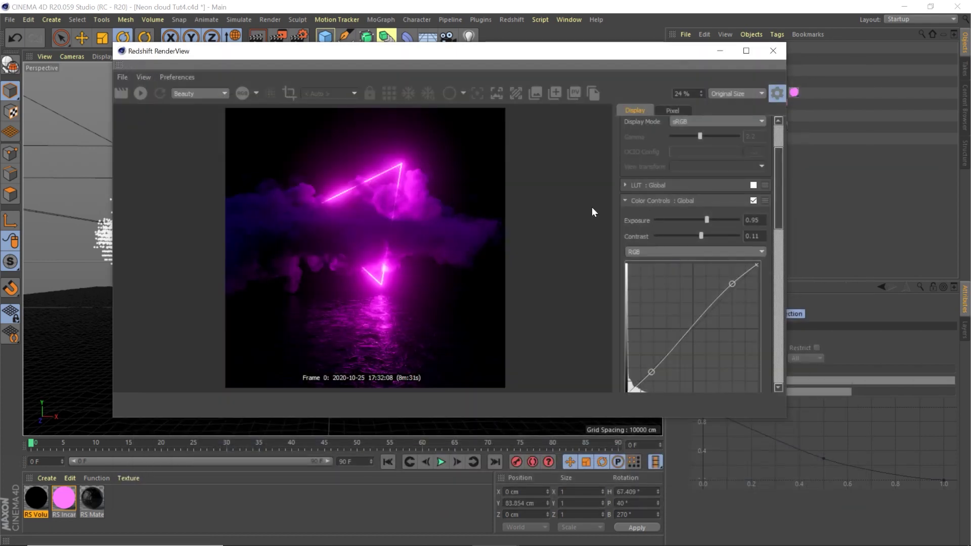